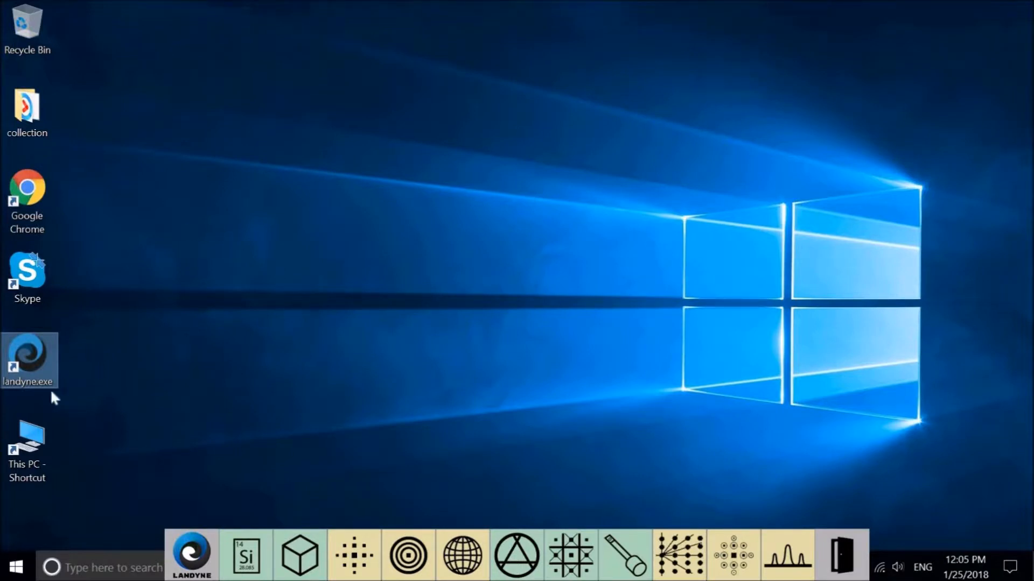
- Browse to the landyne3\programs folder on the C: drive, examine its program and licence files, and close the folder window
double_click(37, 424)
double_click(594, 312)
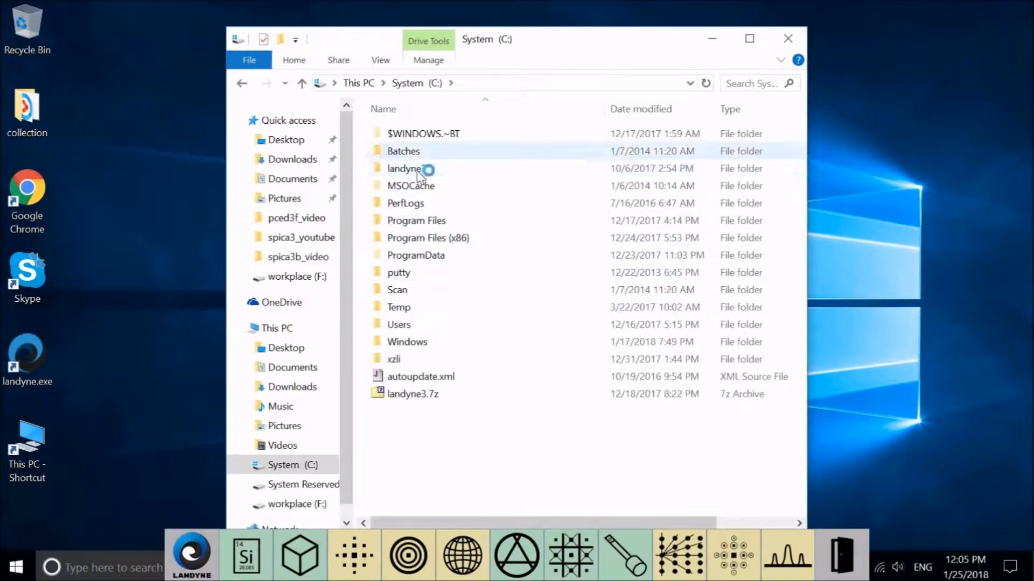
double_click(418, 168)
double_click(417, 169)
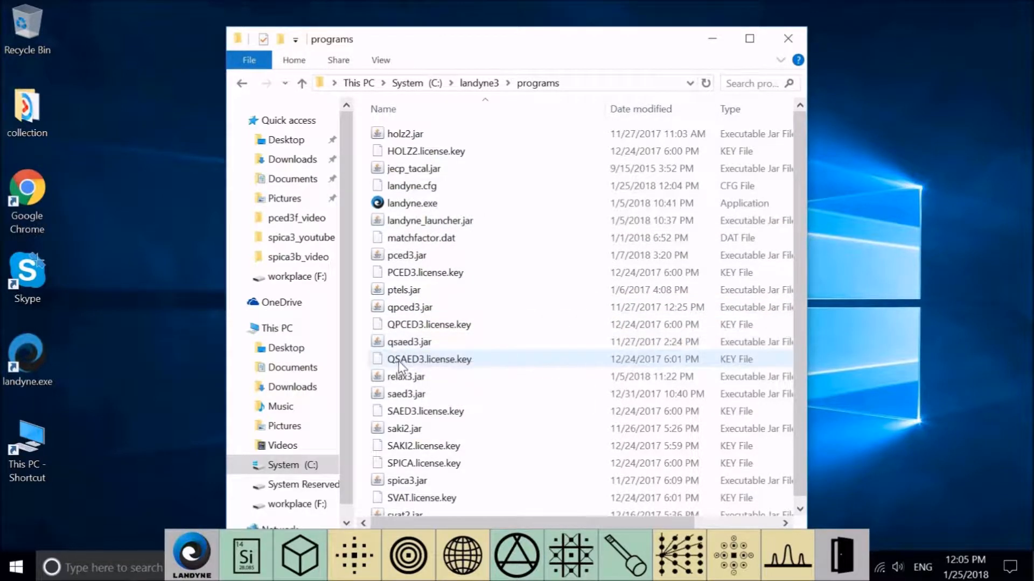
click(791, 45)
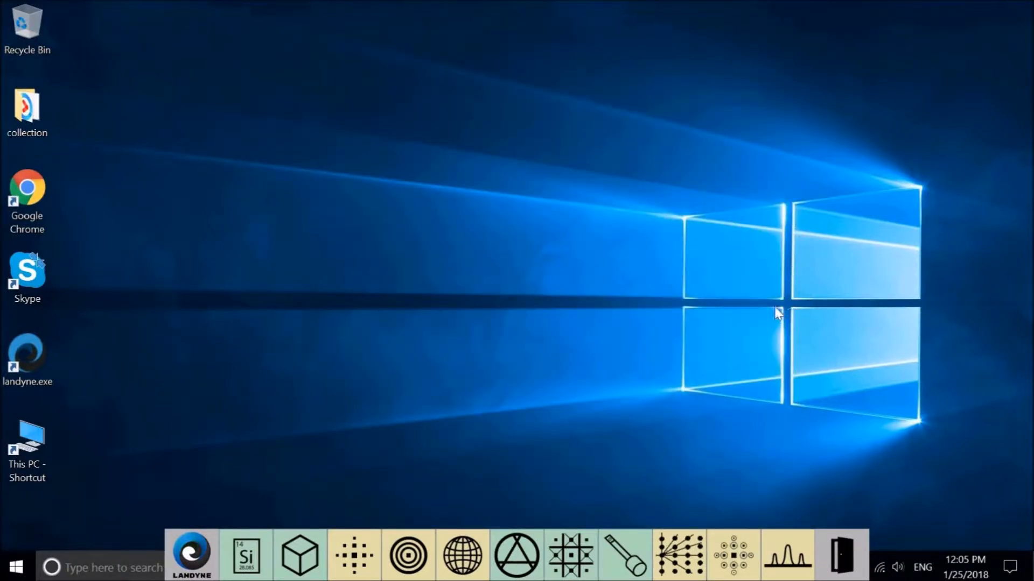
- Launch the Quantification and Processing of SAED Pattern program from the Landyne launcher and view its file commands
click(737, 554)
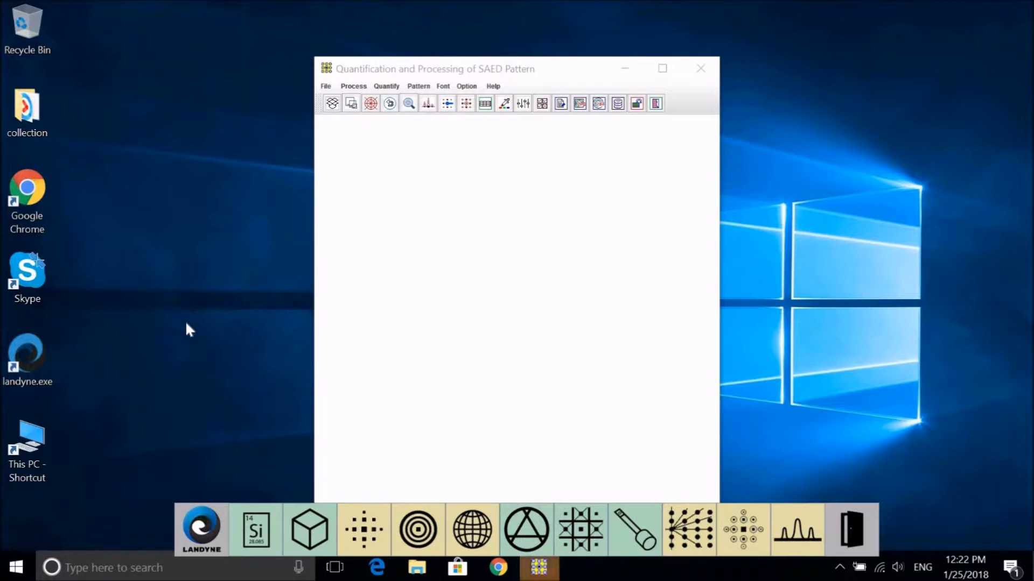
click(325, 86)
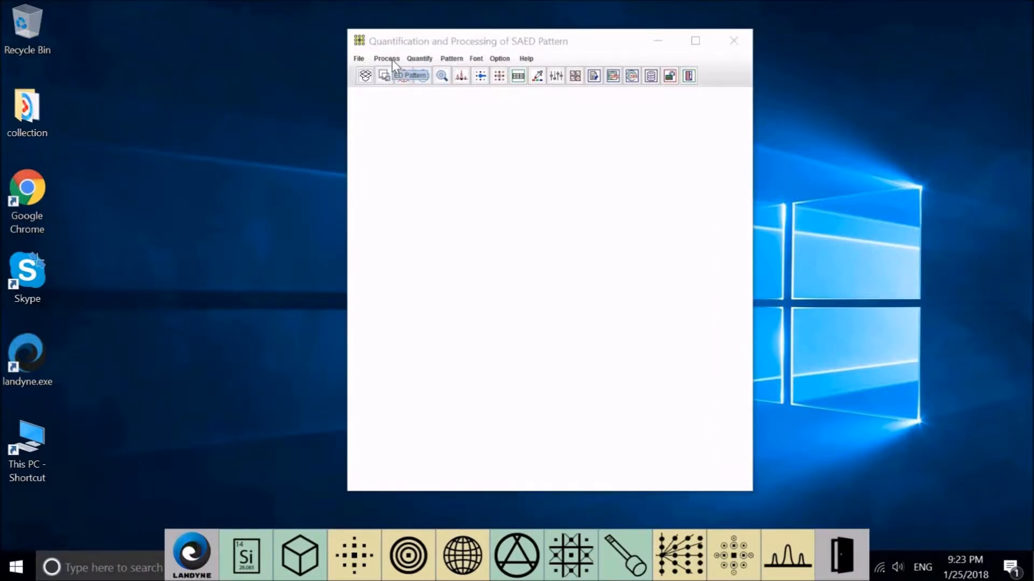
- Open the Calibrate tool to view its scale bar label and length settings, and close it without changes
click(392, 60)
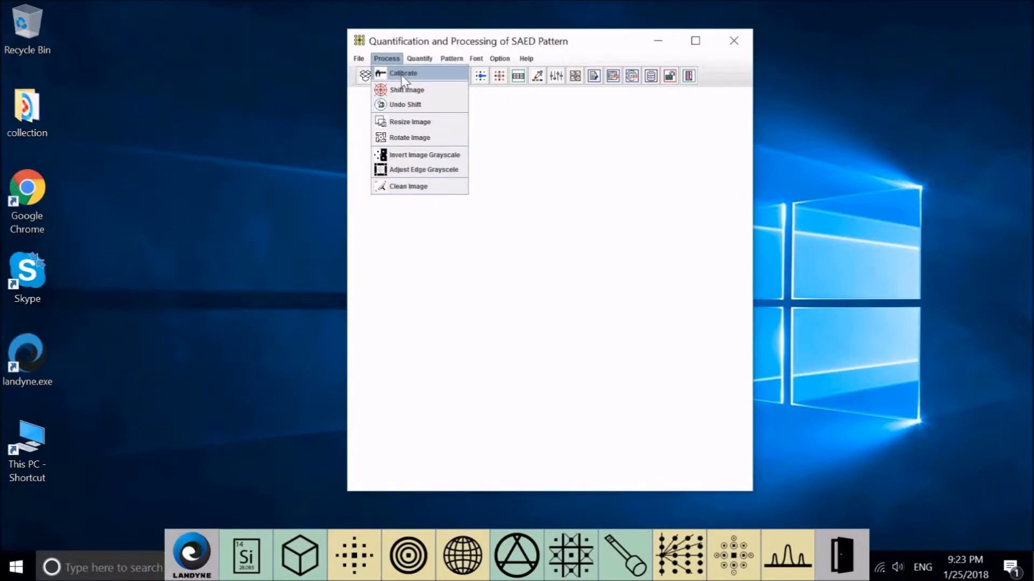
click(402, 74)
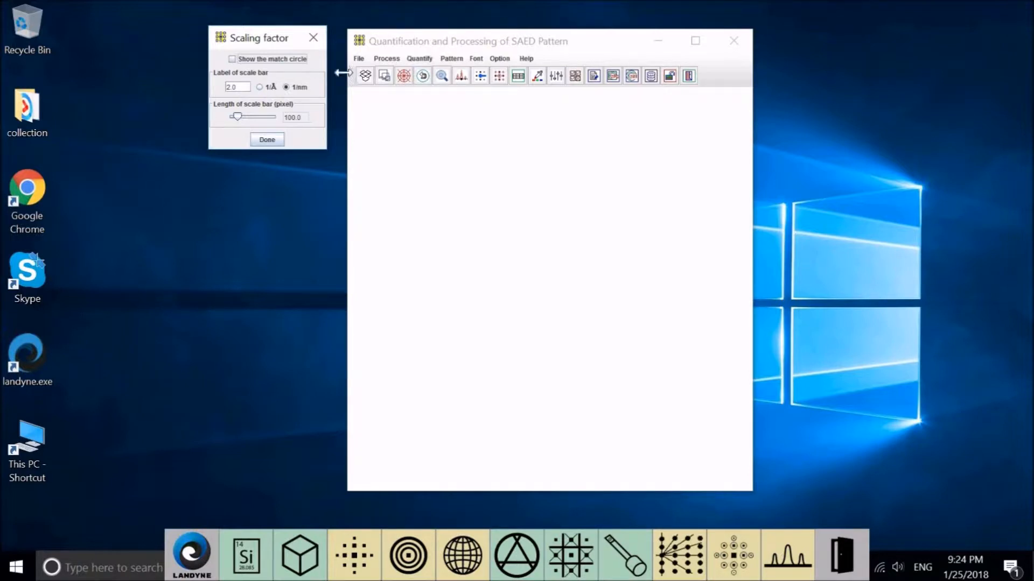
click(313, 37)
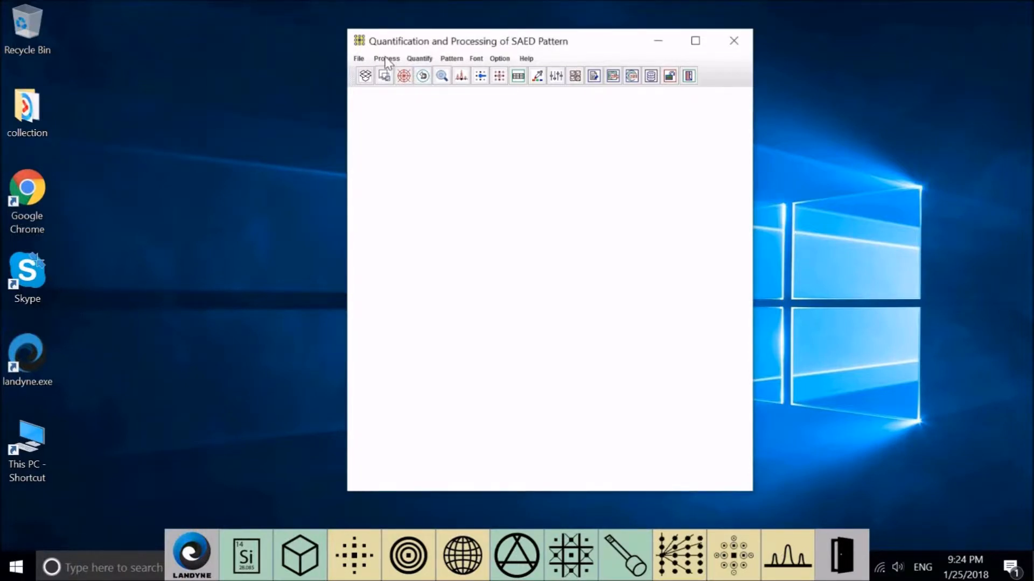
- Open the Shift Image tool to view its centering circles and symmetry lines, and close it
click(386, 58)
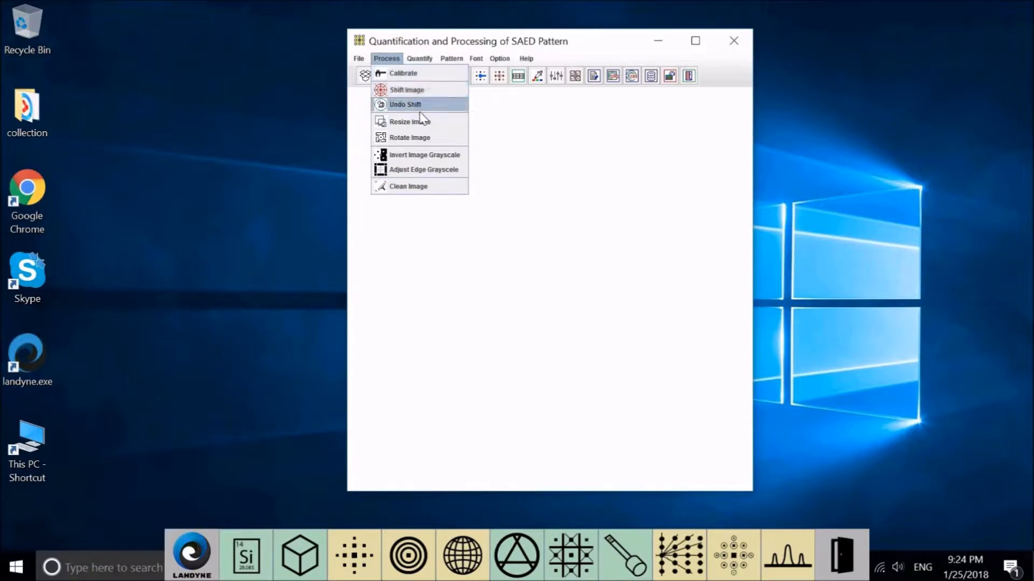
click(449, 95)
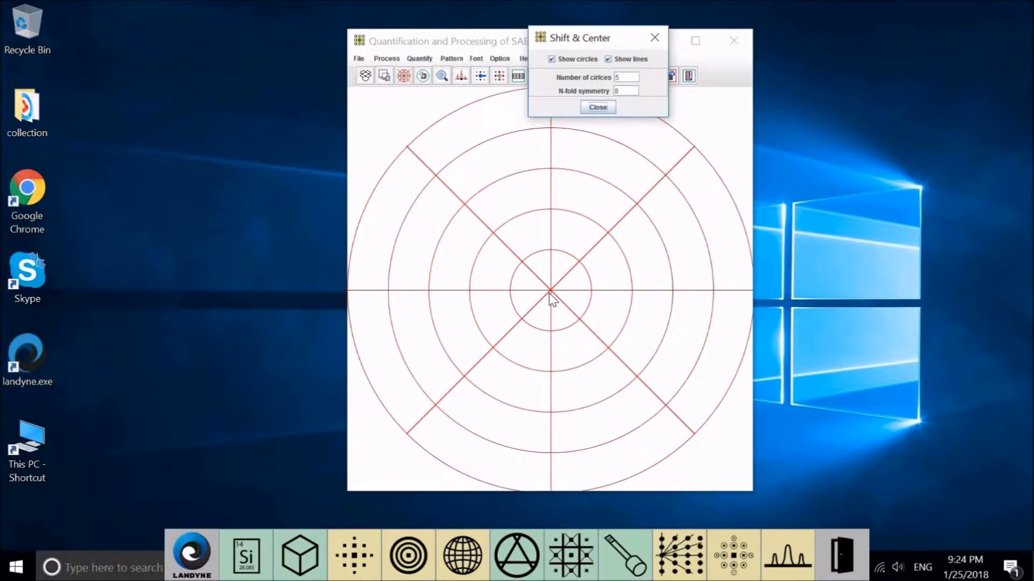
click(654, 37)
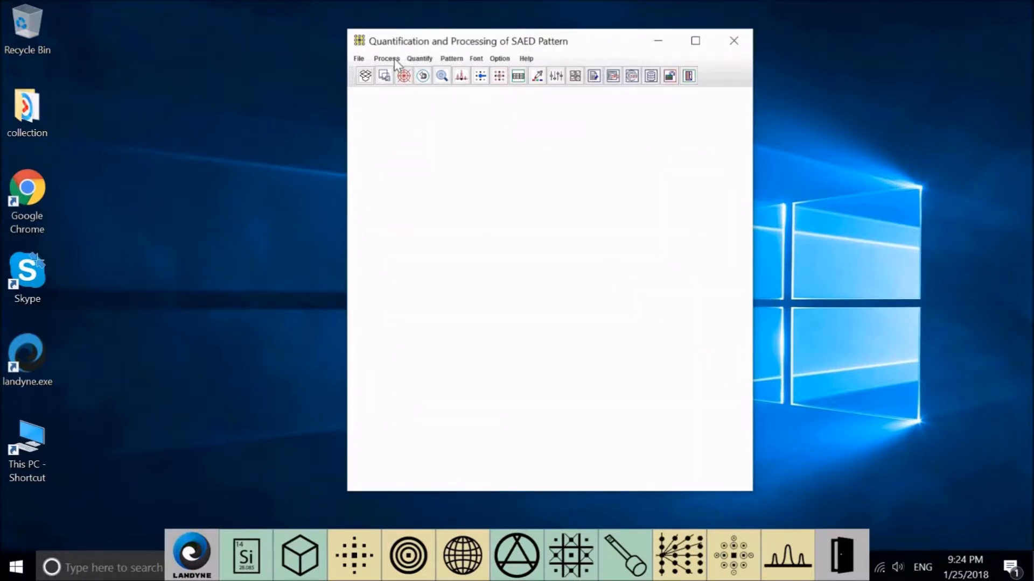
- View the image resize and rotate settings, close them, and look over the remaining image processing commands
click(386, 58)
click(425, 117)
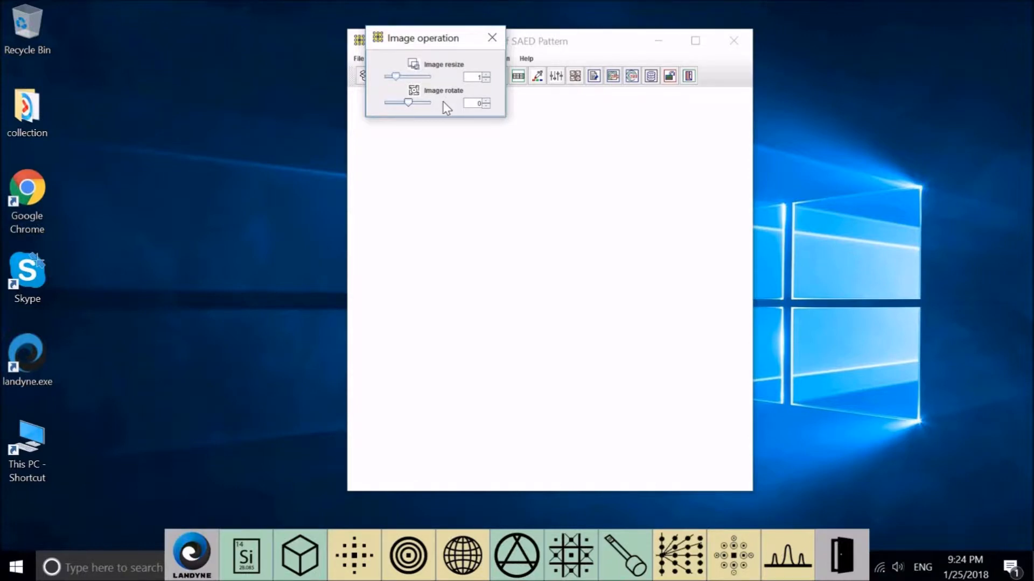
click(491, 38)
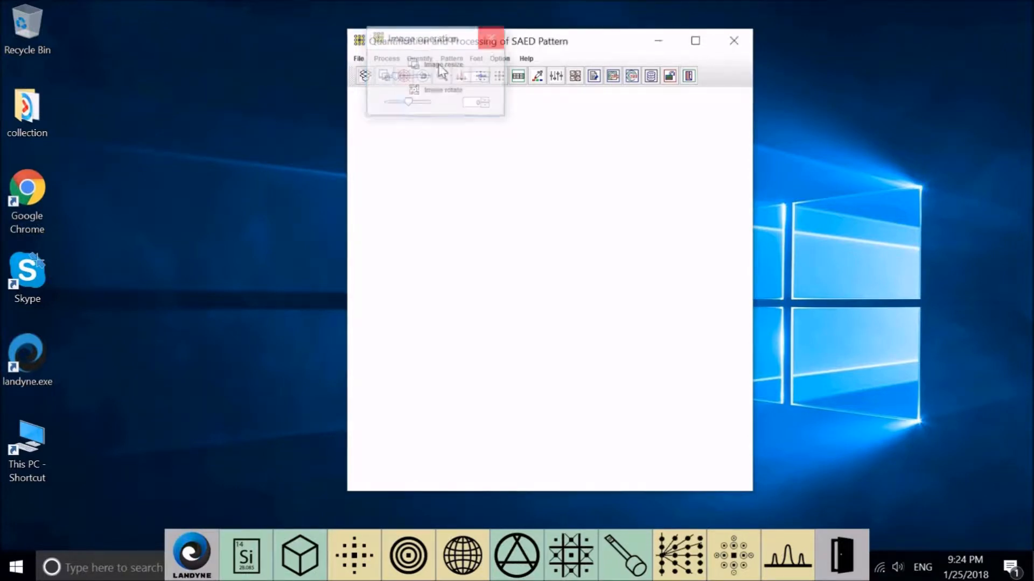
click(392, 59)
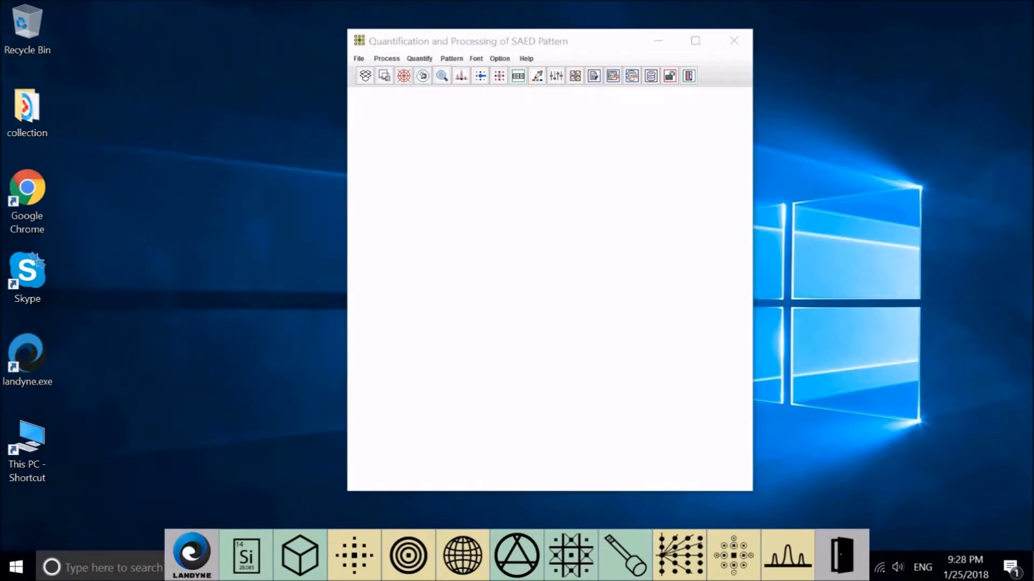
- Open the Digital Viewer to examine the pixel value grid, and close it
click(428, 60)
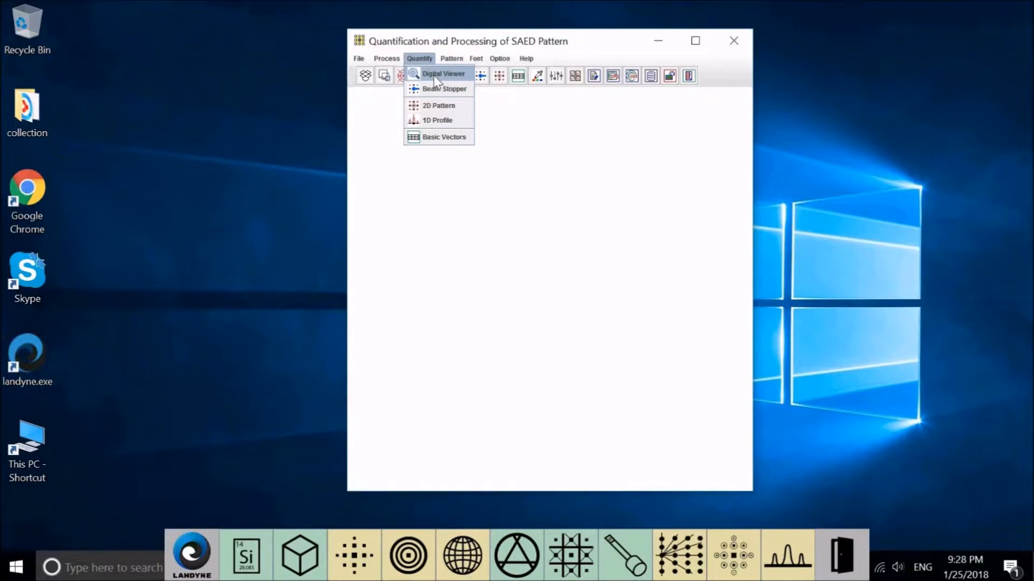
click(434, 76)
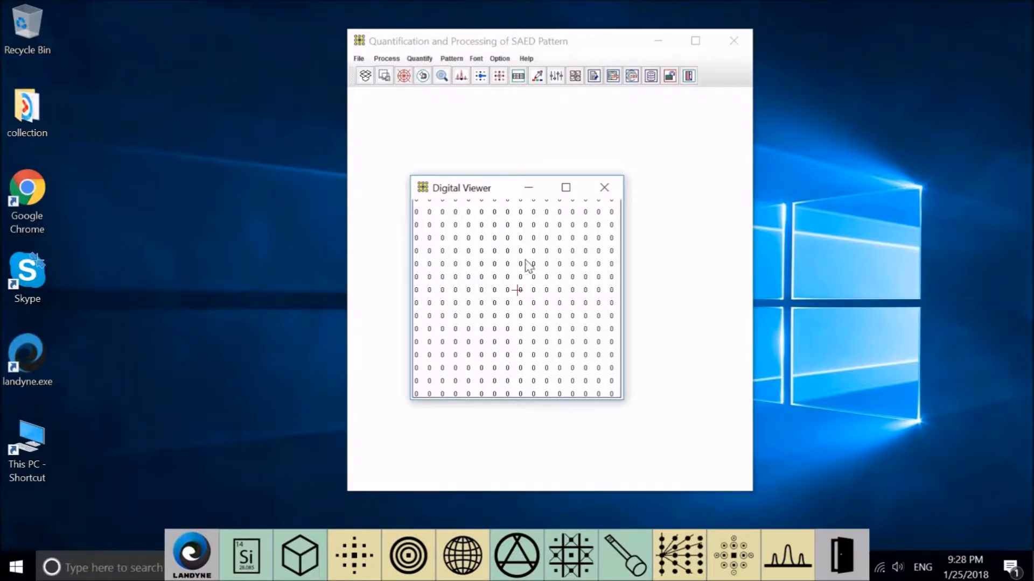
click(603, 188)
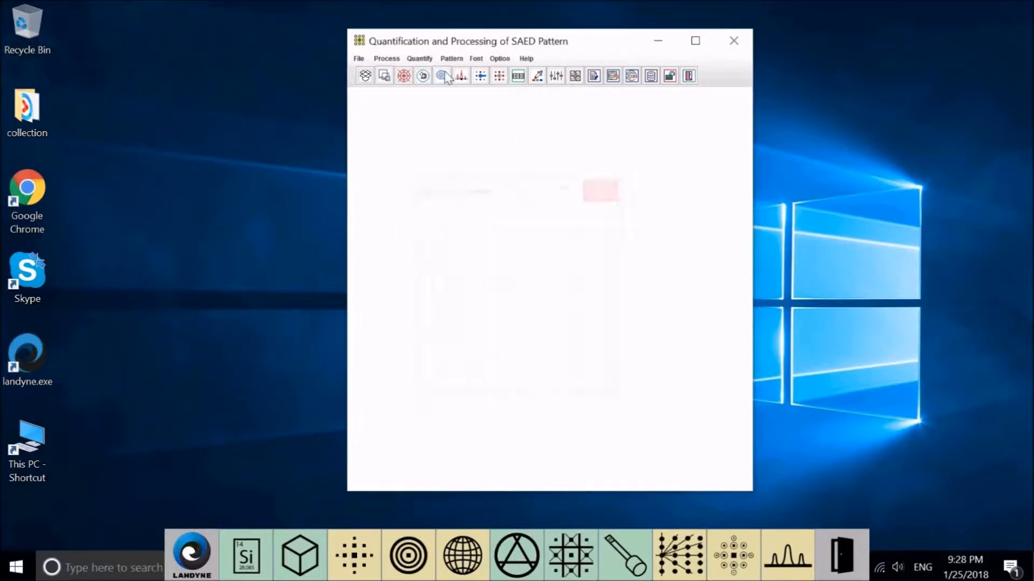
- Open the Beam Stopper tool, place its Blocker dialog beside the main window to review the style and dimension settings, and close it
click(419, 59)
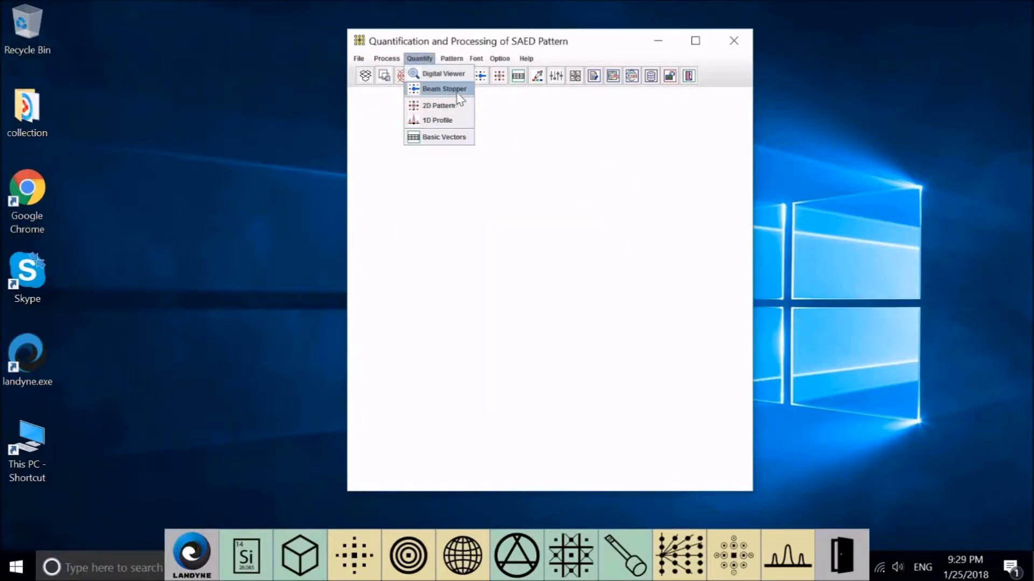
click(457, 93)
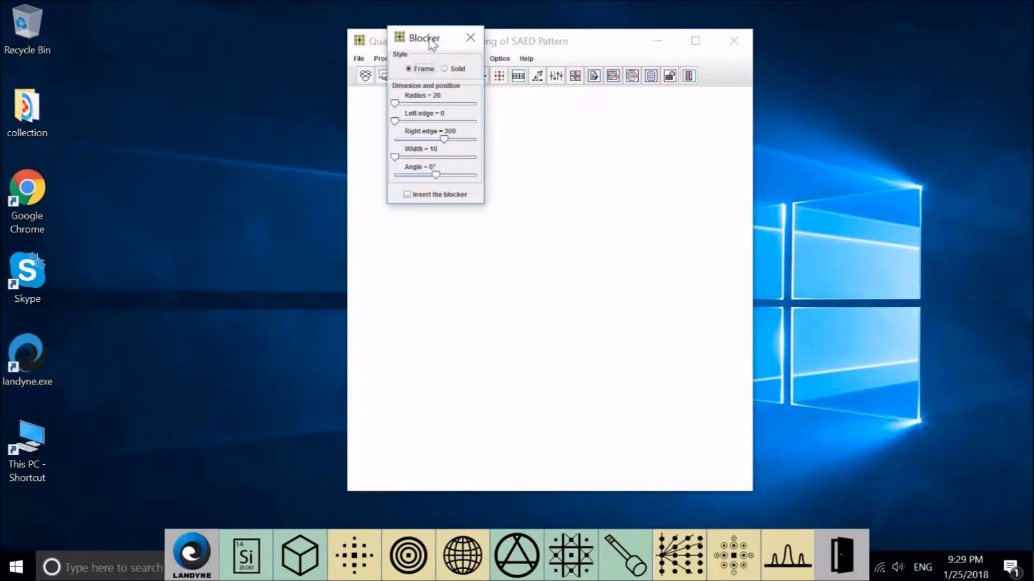
drag(420, 37, 225, 140)
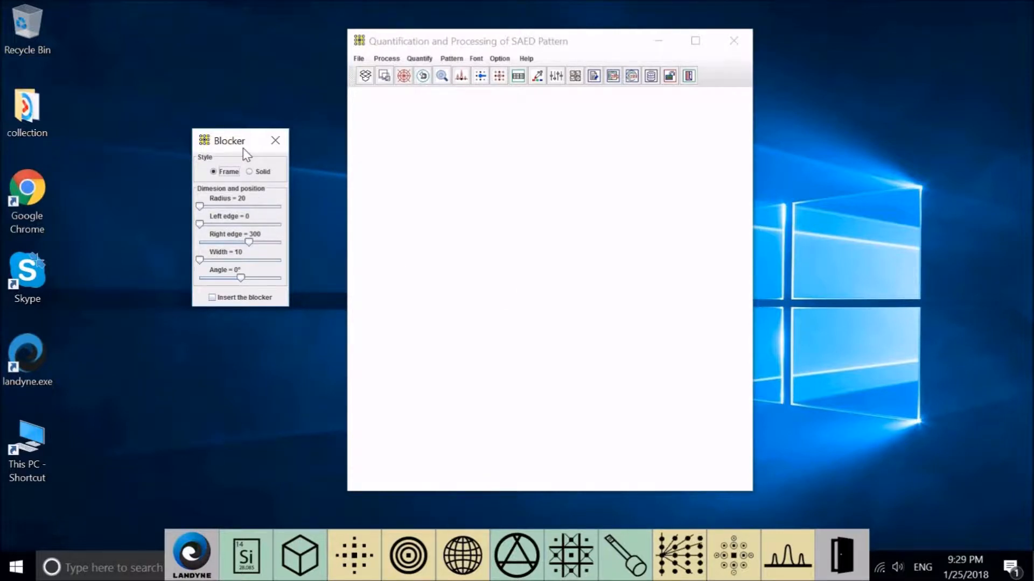
click(275, 140)
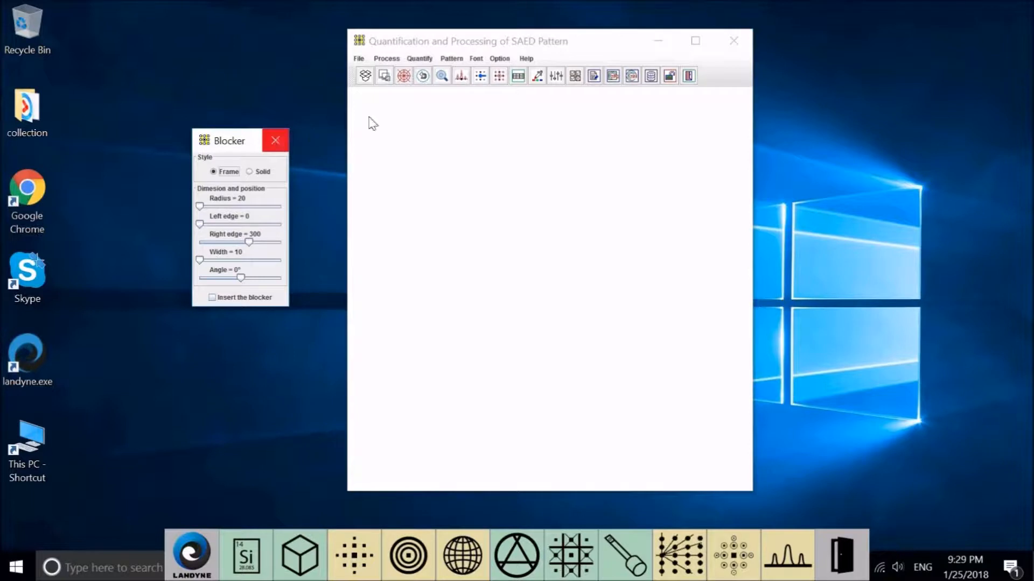
- Open the 2D Pattern tool, place it beside the main window to review its lattice, background, intensity and index settings, and close it
click(419, 60)
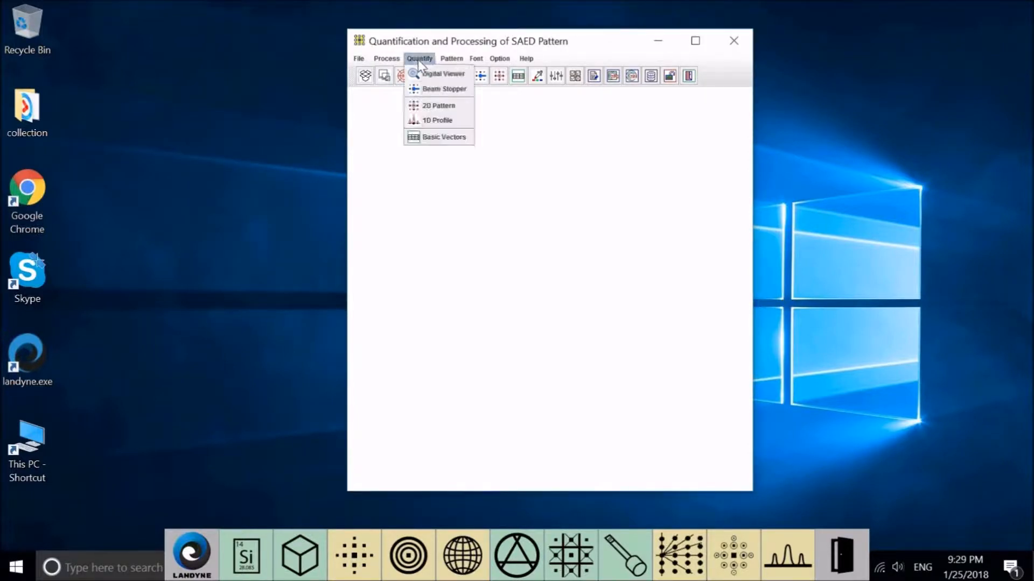
click(432, 106)
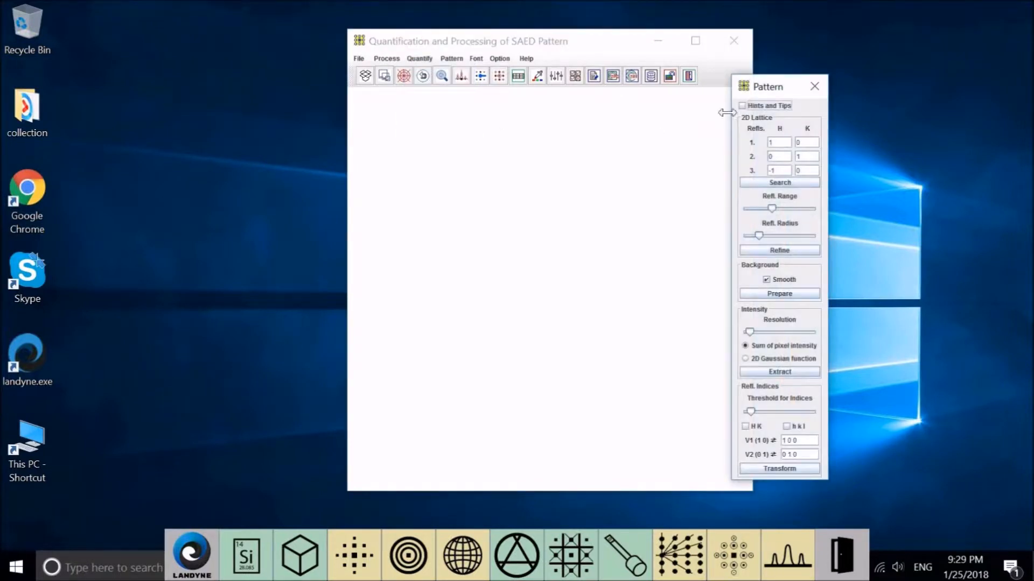
drag(776, 86, 801, 69)
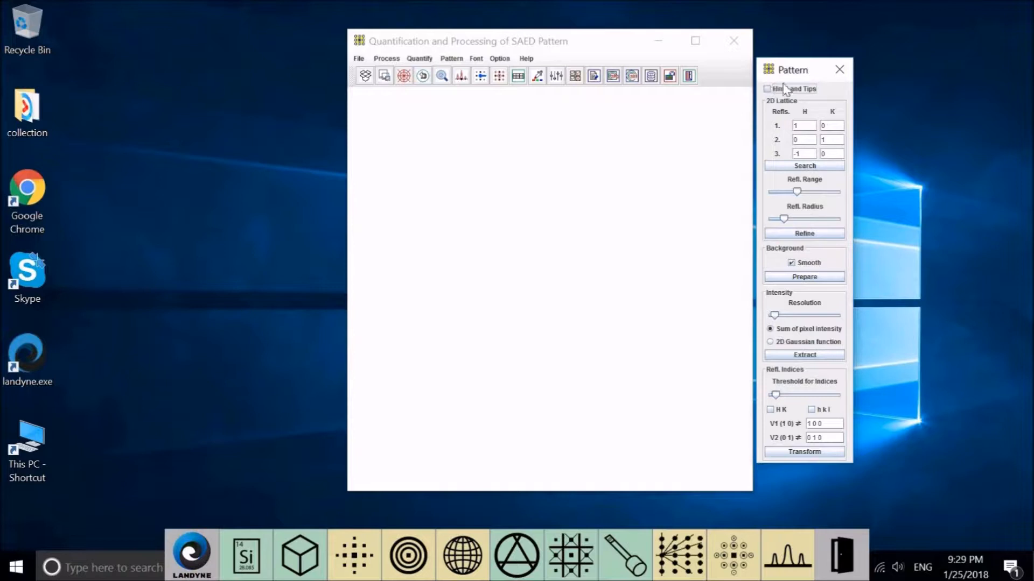
click(841, 73)
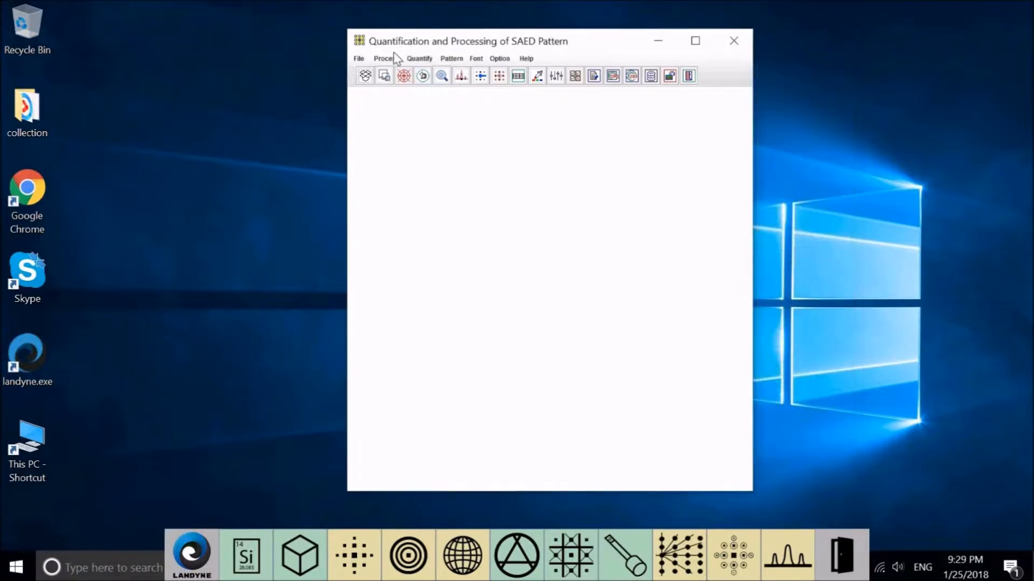
- Open the 1D Profile tool to view the line profile window and its style options, and close the style dialog
click(387, 59)
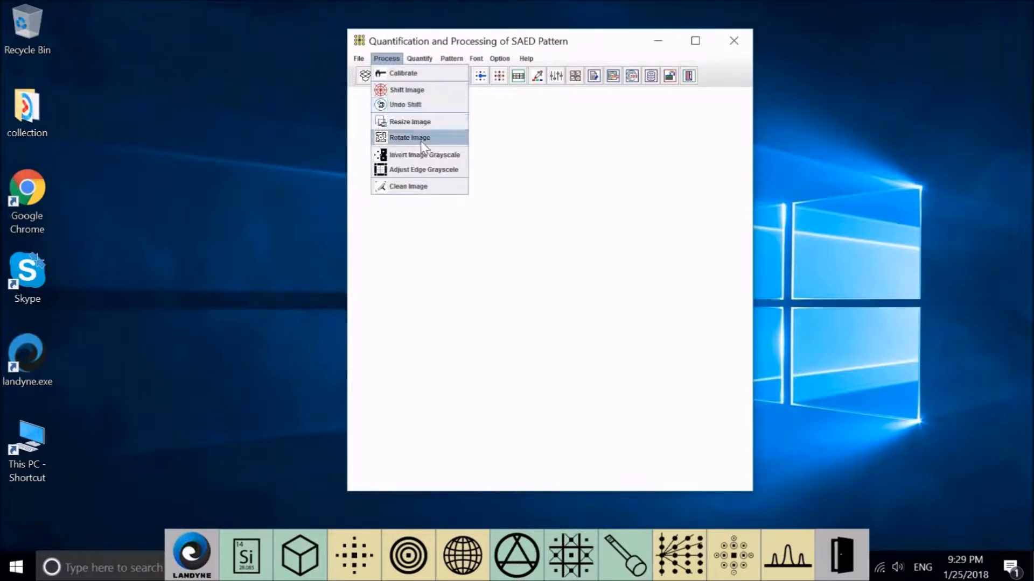
mouse_move(420, 58)
click(437, 120)
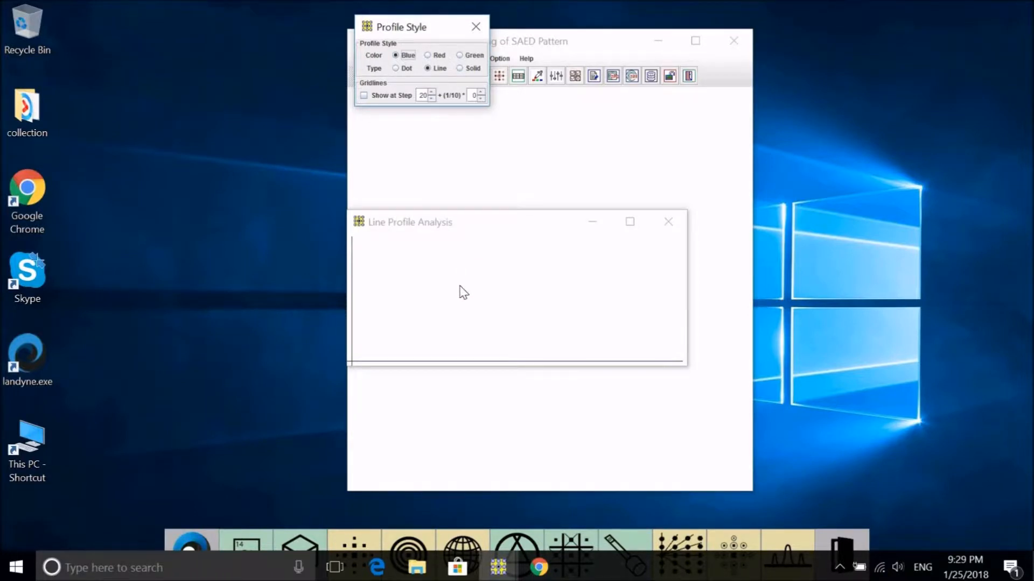
click(476, 26)
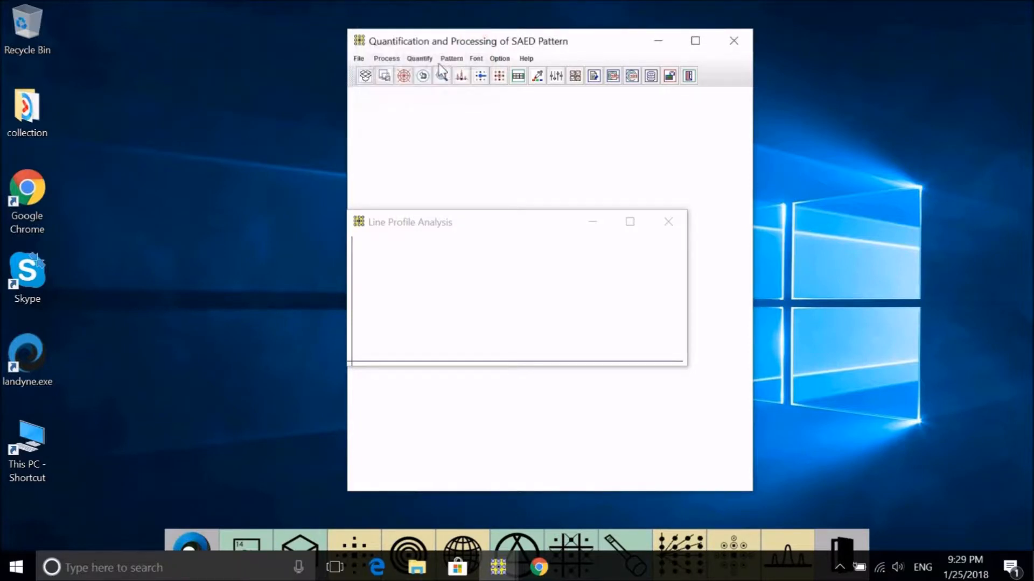
click(414, 57)
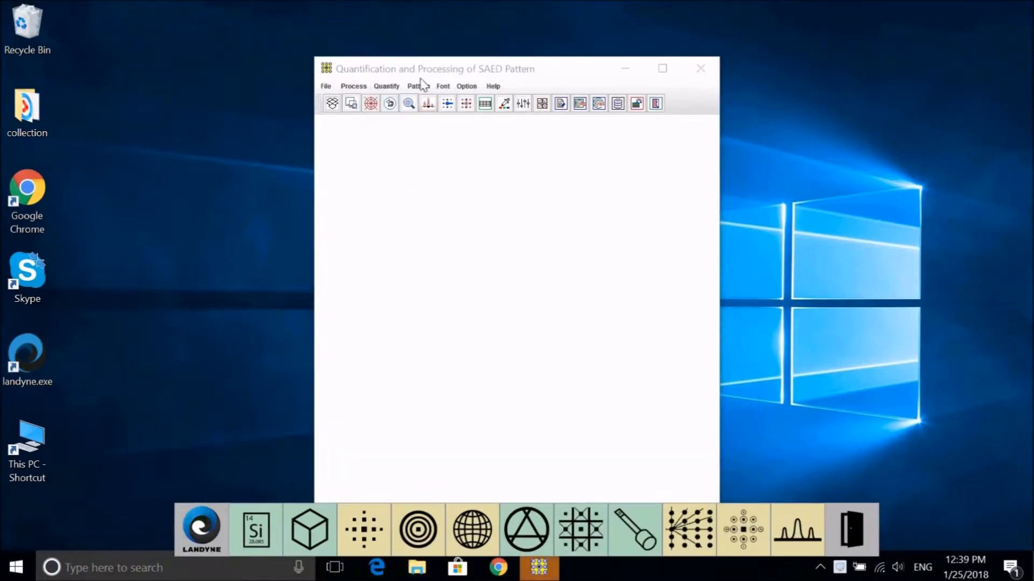
- Open the pattern color chooser to view its swatches, and close it without picking a color
click(419, 87)
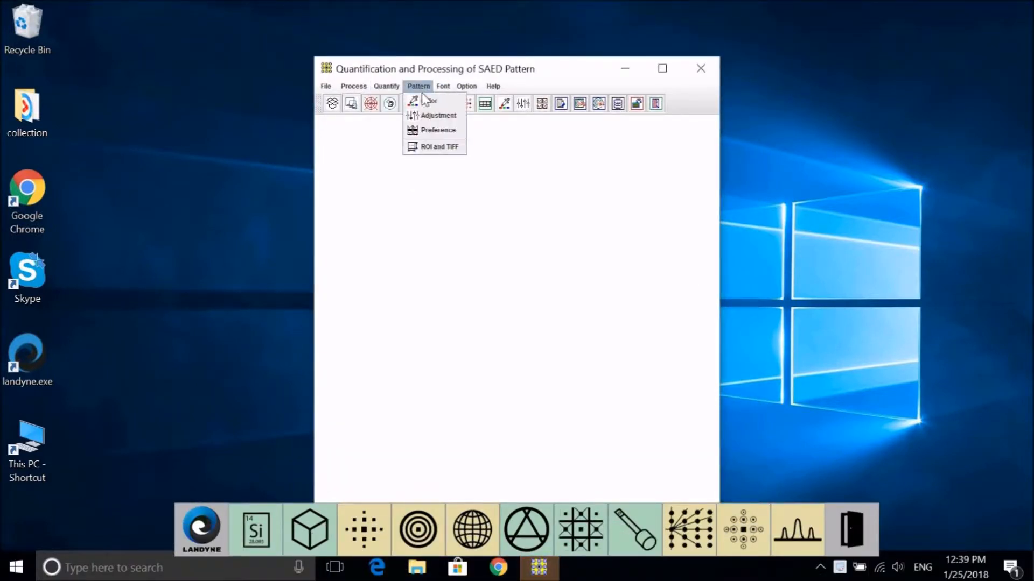
click(429, 102)
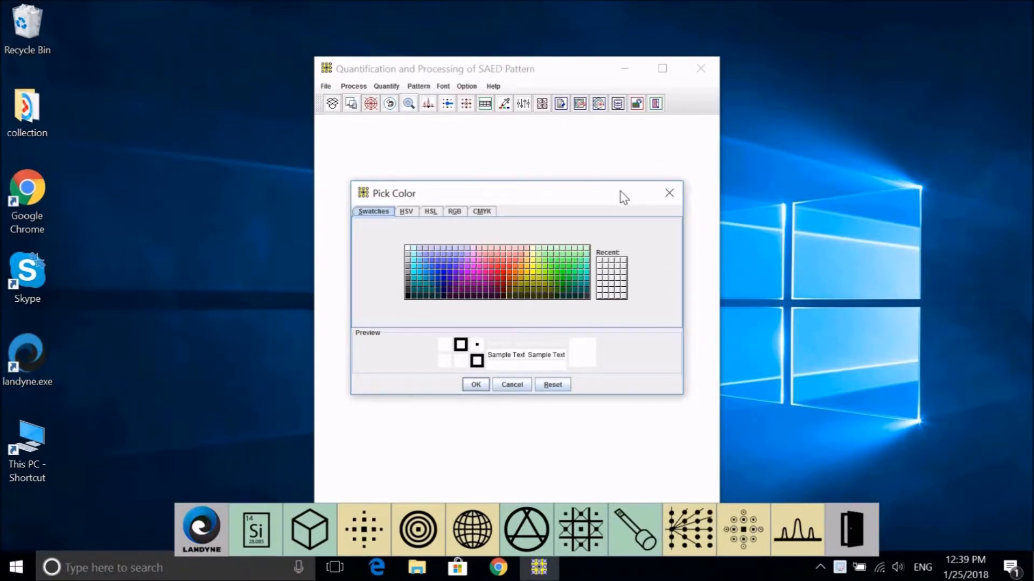
click(669, 193)
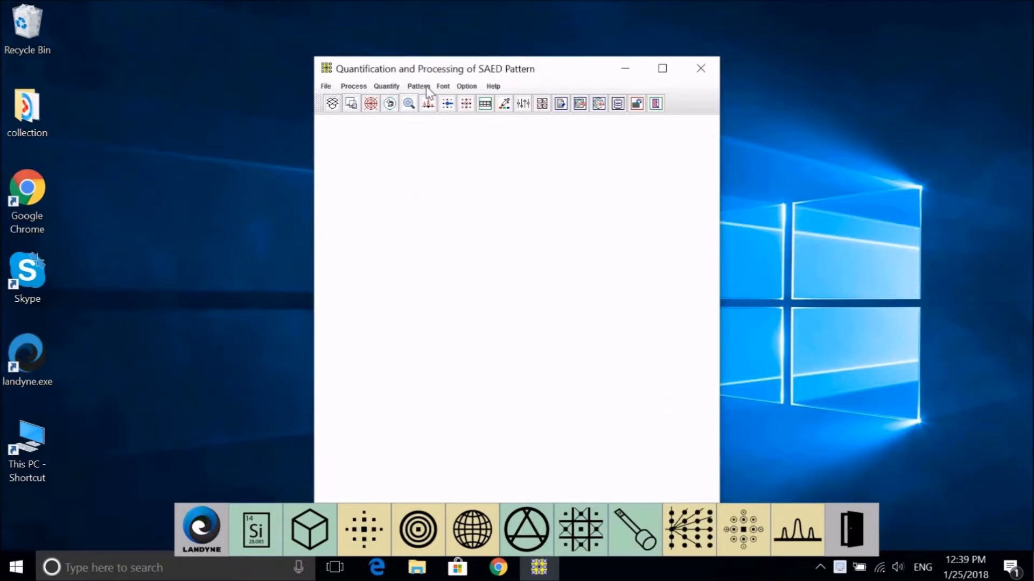
- Open the pattern Adjustment settings to review the intensity scaling and symmetry options, and close them
click(418, 86)
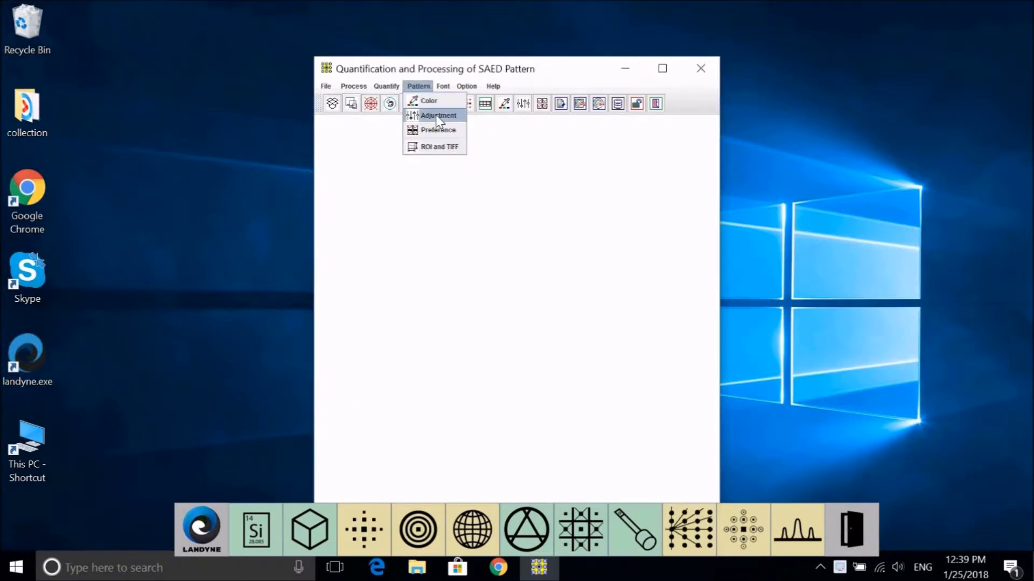
click(436, 117)
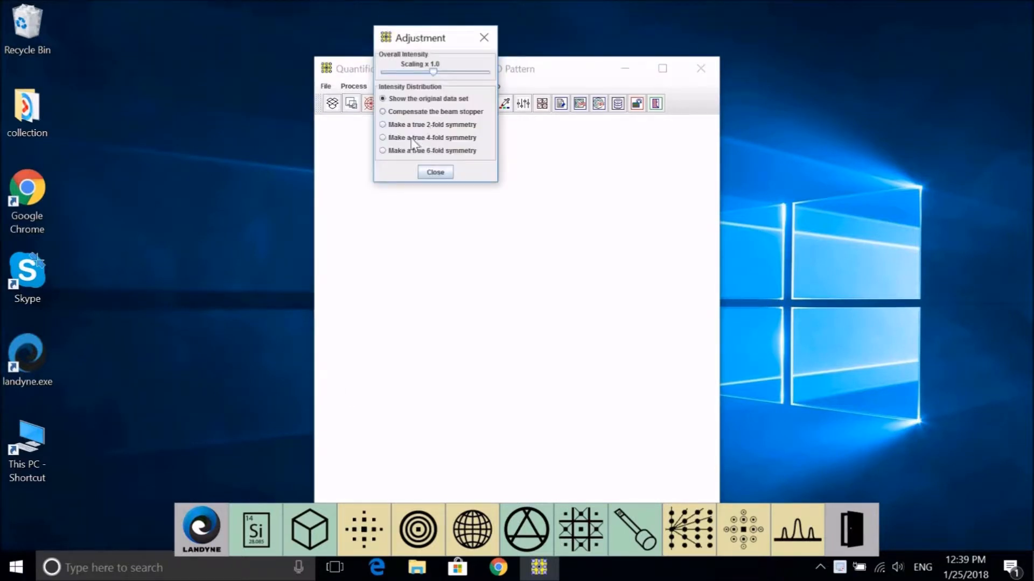
click(484, 37)
- Open the pattern Preference settings to review the display options, close them, and choose the ROI and TIFF command
click(419, 86)
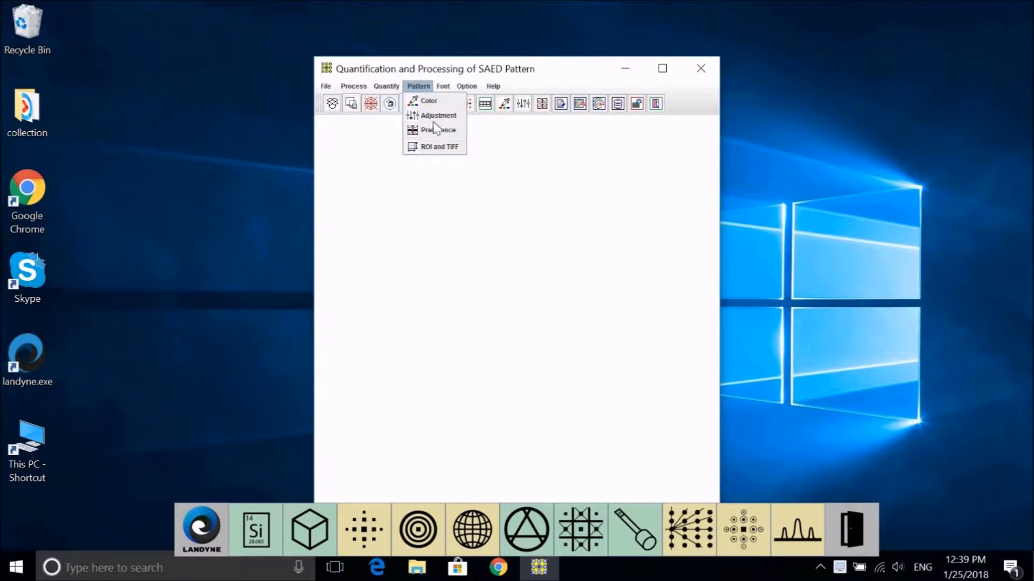
click(436, 130)
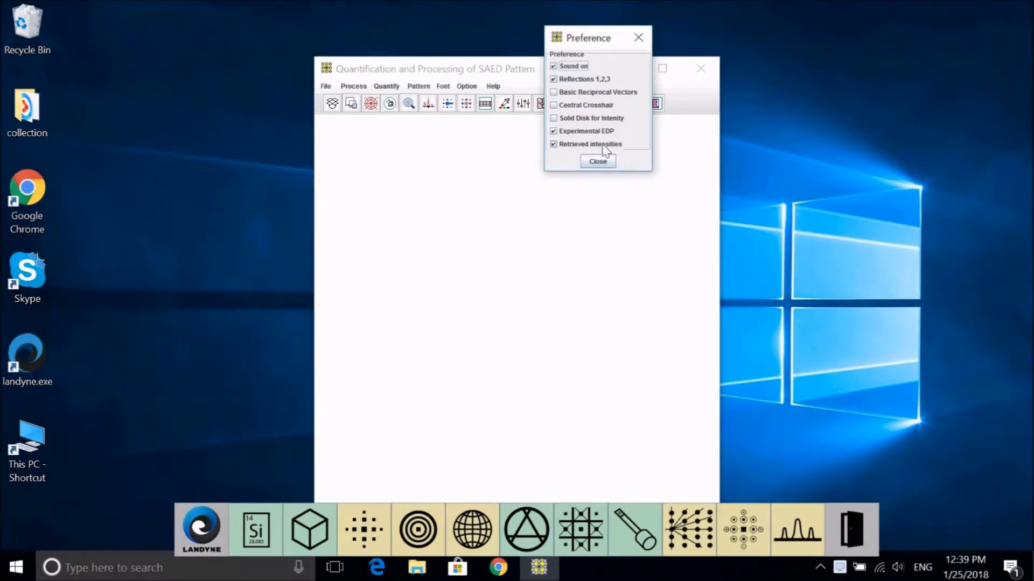
click(638, 37)
click(418, 87)
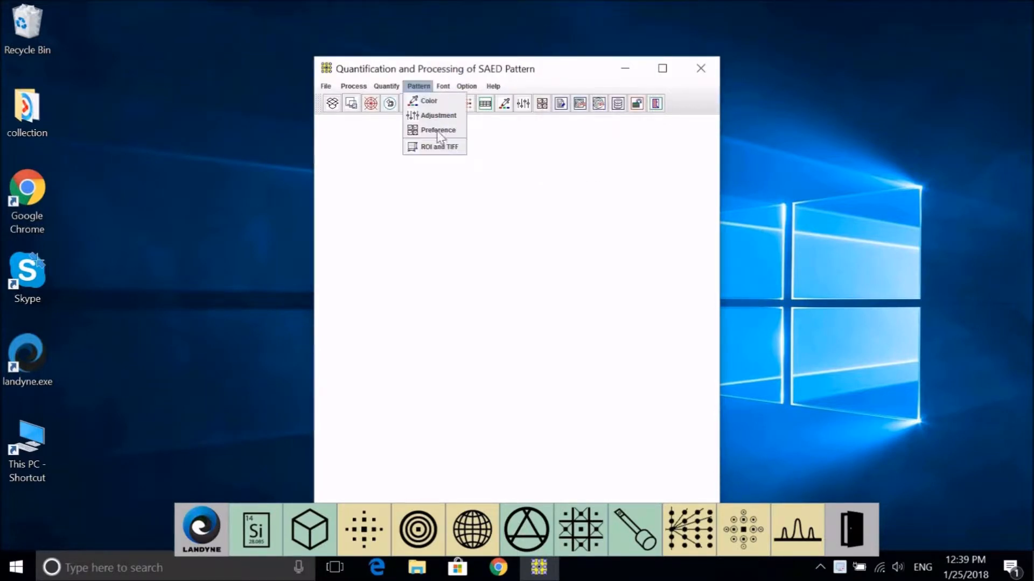
click(442, 152)
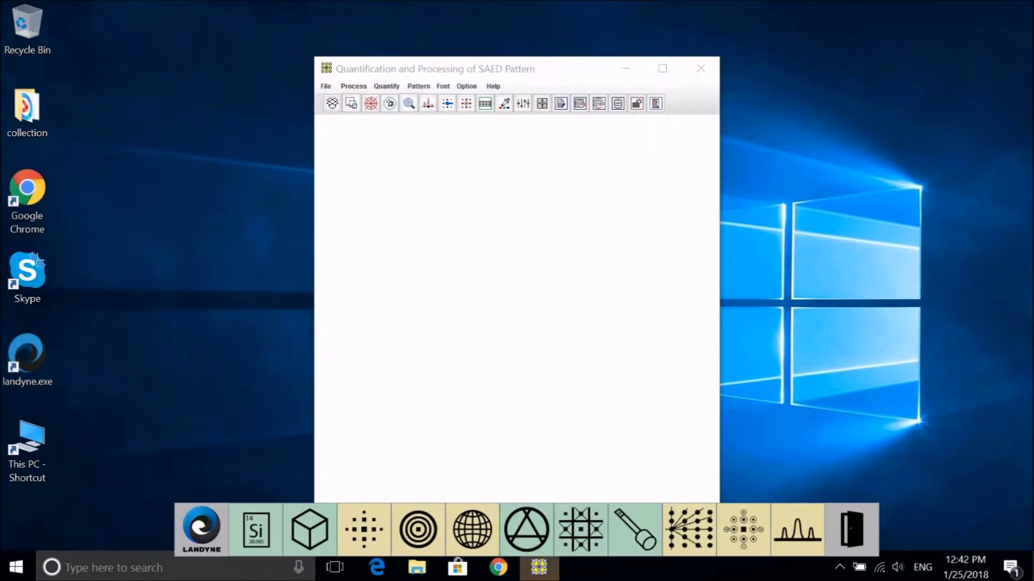
- View the font commands for size, color of indices and style, including the Helvetica, TimesRoman and Courier choices
click(444, 89)
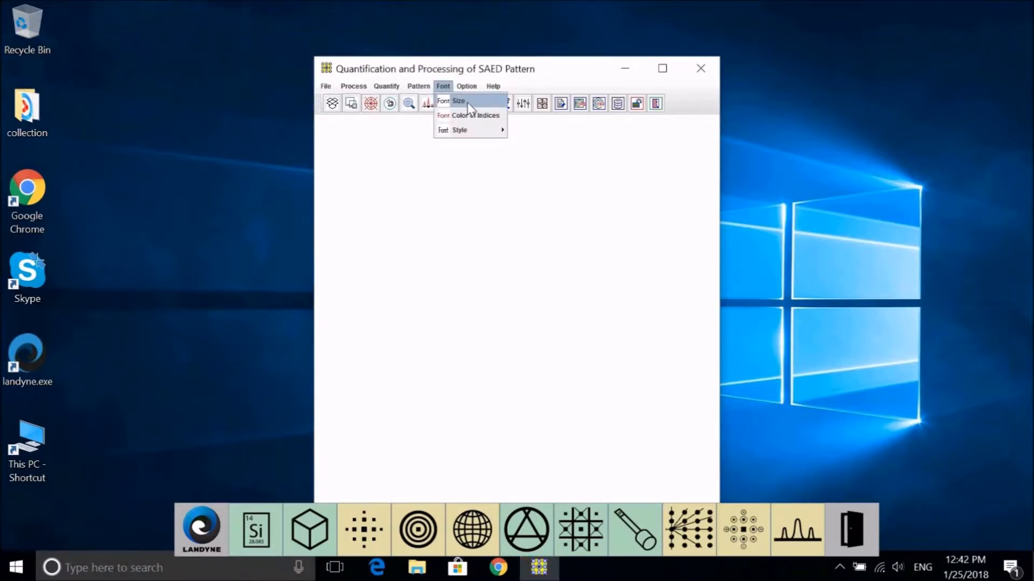
click(487, 118)
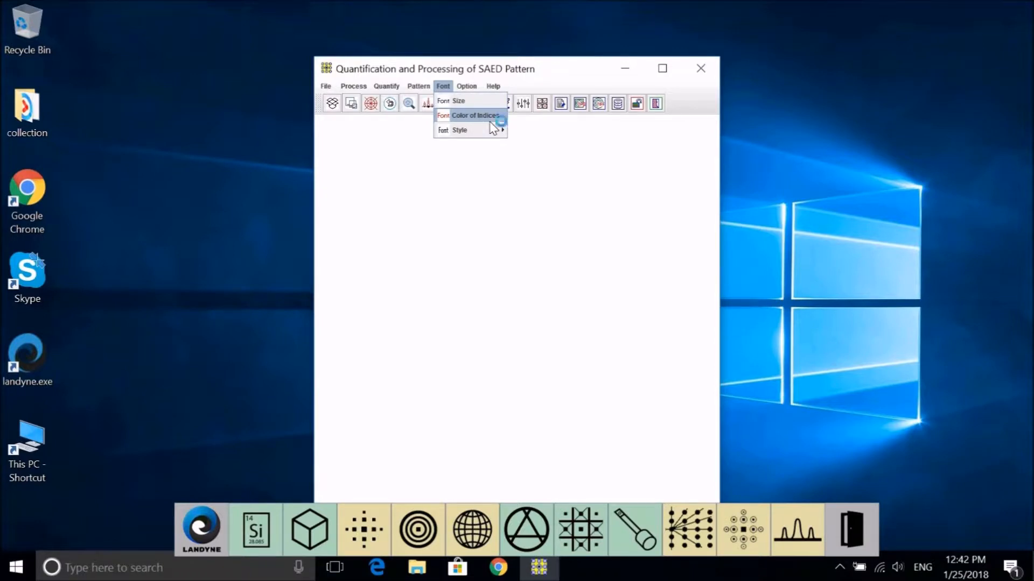
click(485, 129)
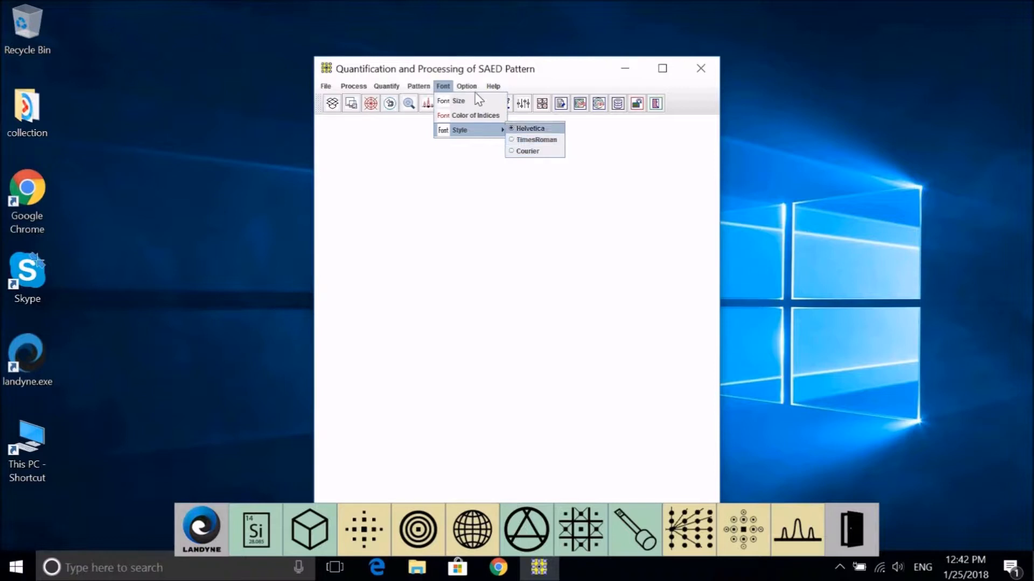
- Hide the toolbar, show it again, and view the Look and Feel option
mouse_move(473, 86)
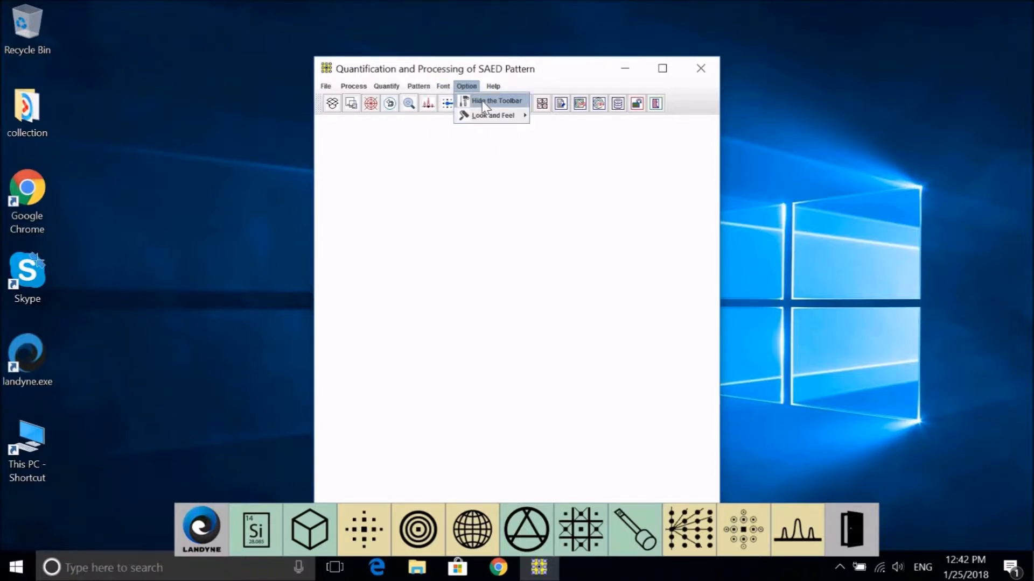
click(485, 101)
click(466, 89)
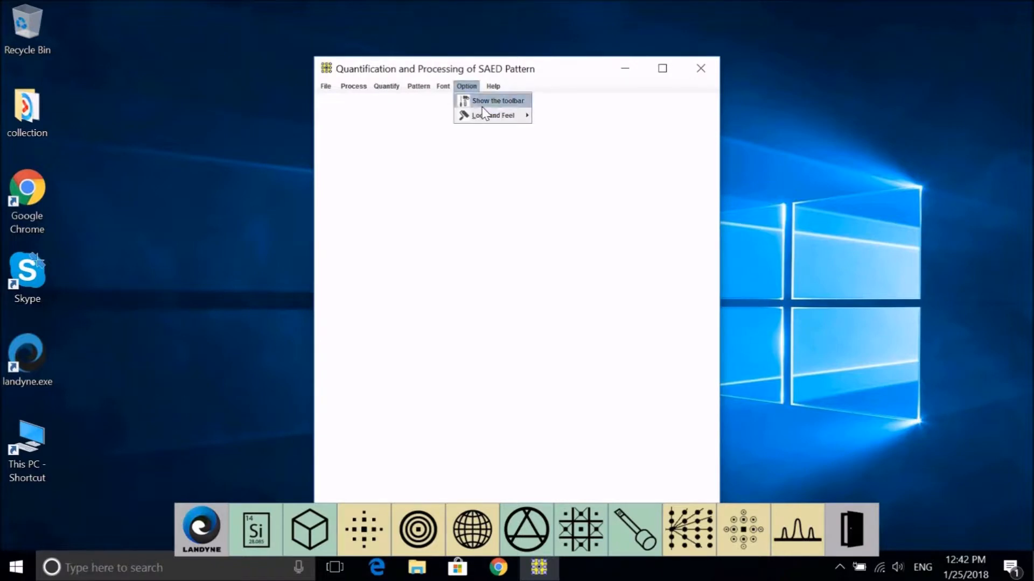
click(483, 107)
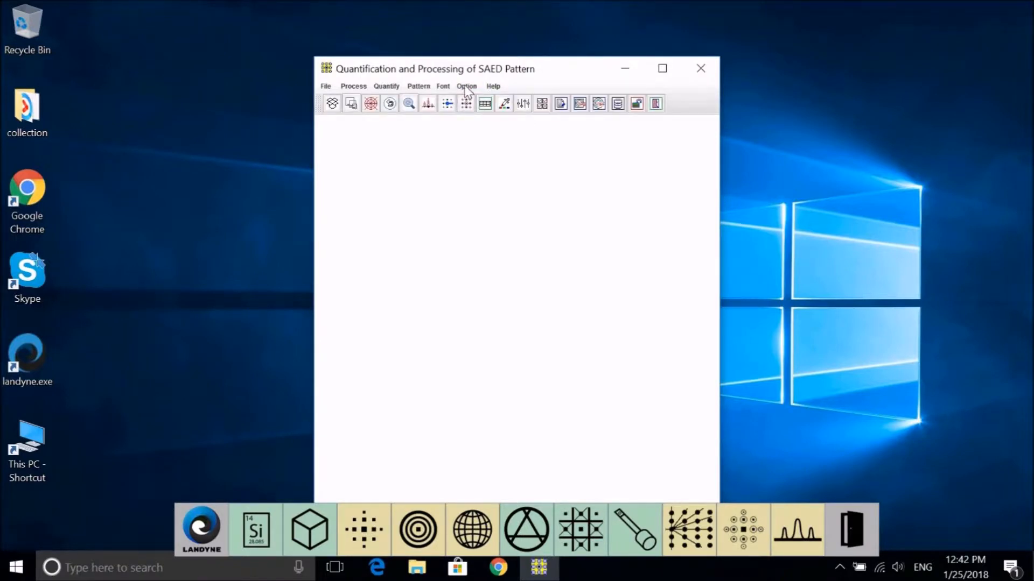
click(468, 86)
mouse_move(473, 117)
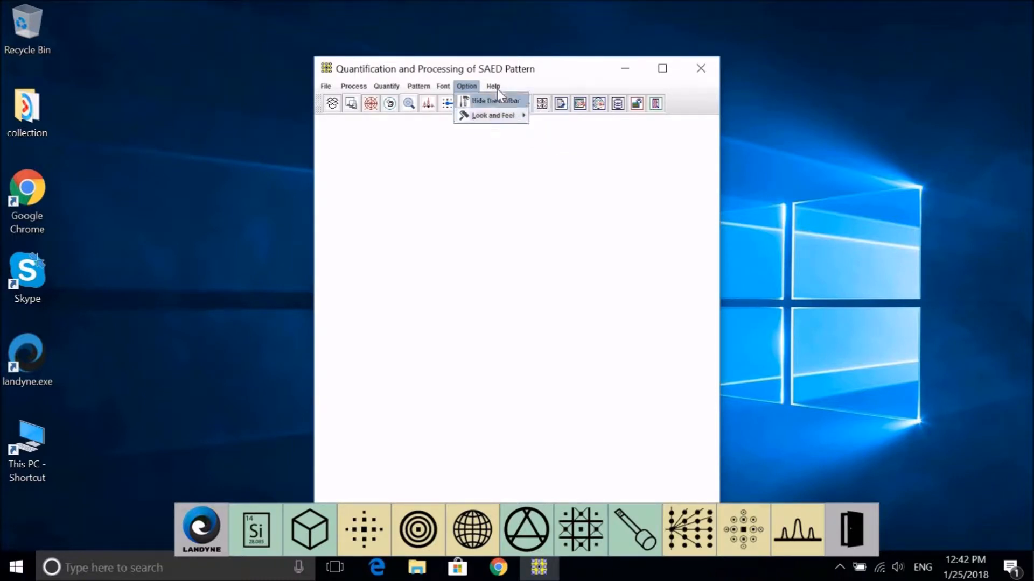
- Open the Current Drive information to view the drive letter and serial number, and close it
mouse_move(496, 89)
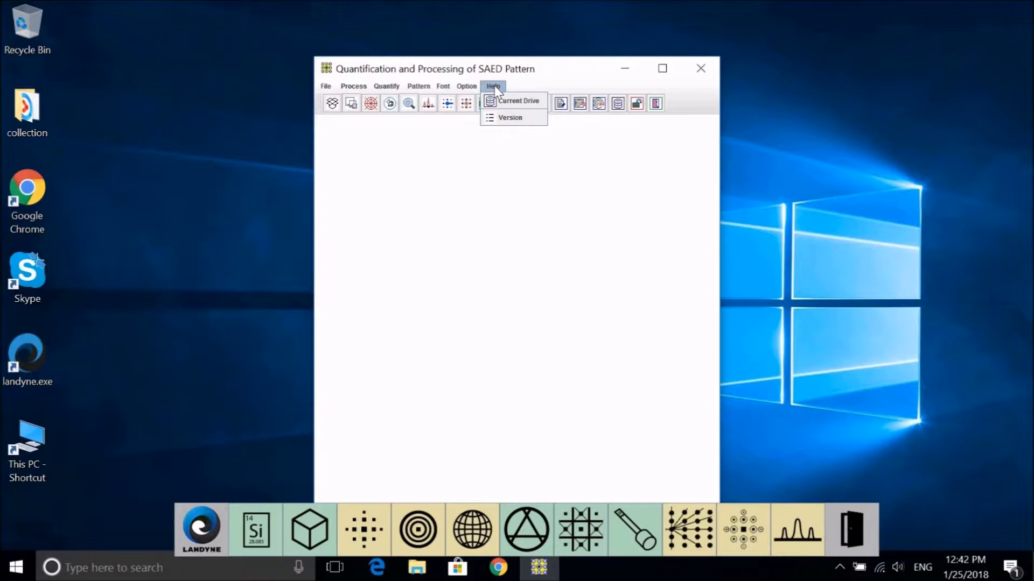
click(525, 102)
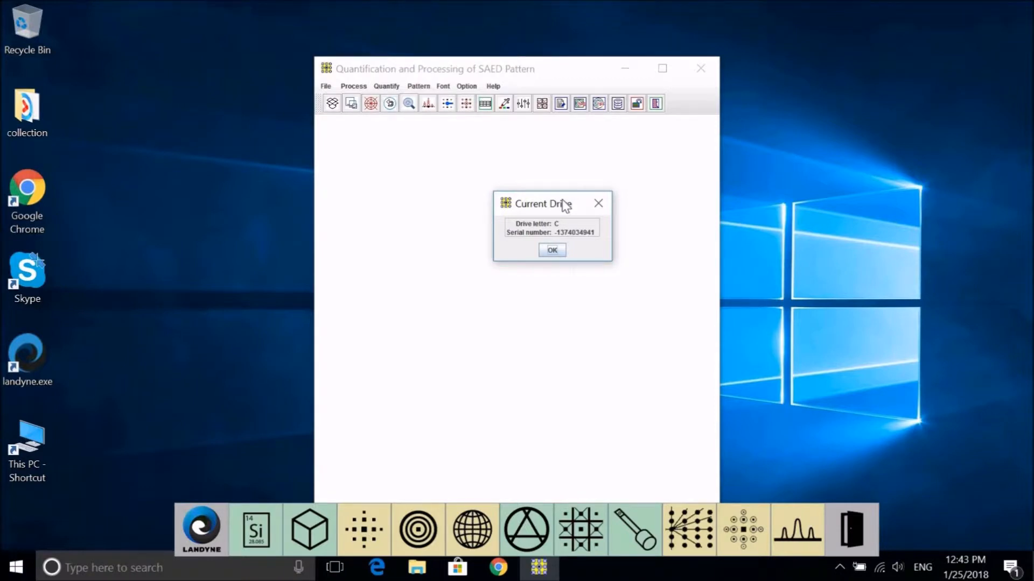
click(549, 249)
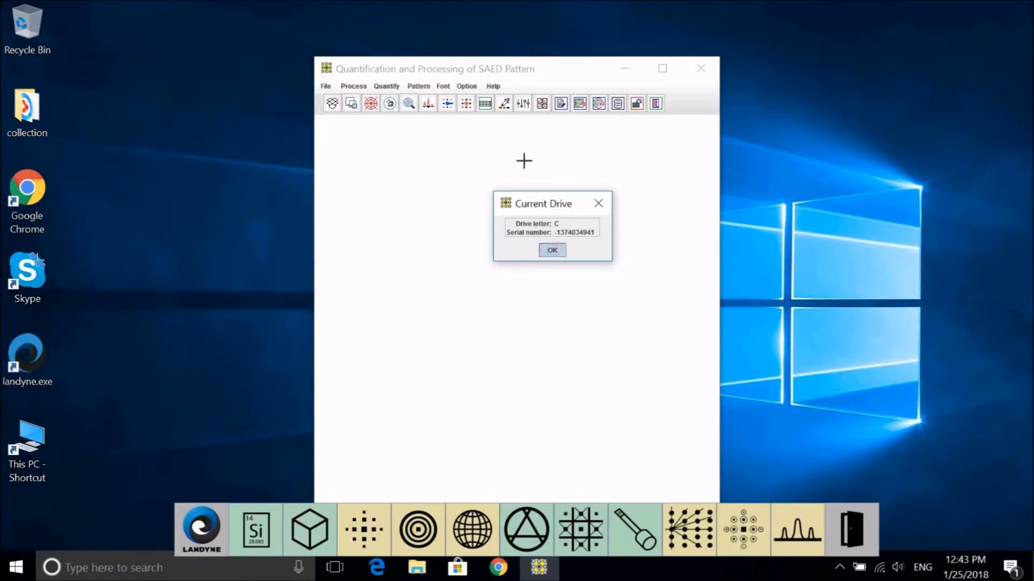
- Open the program's version information and close it
click(493, 86)
click(507, 119)
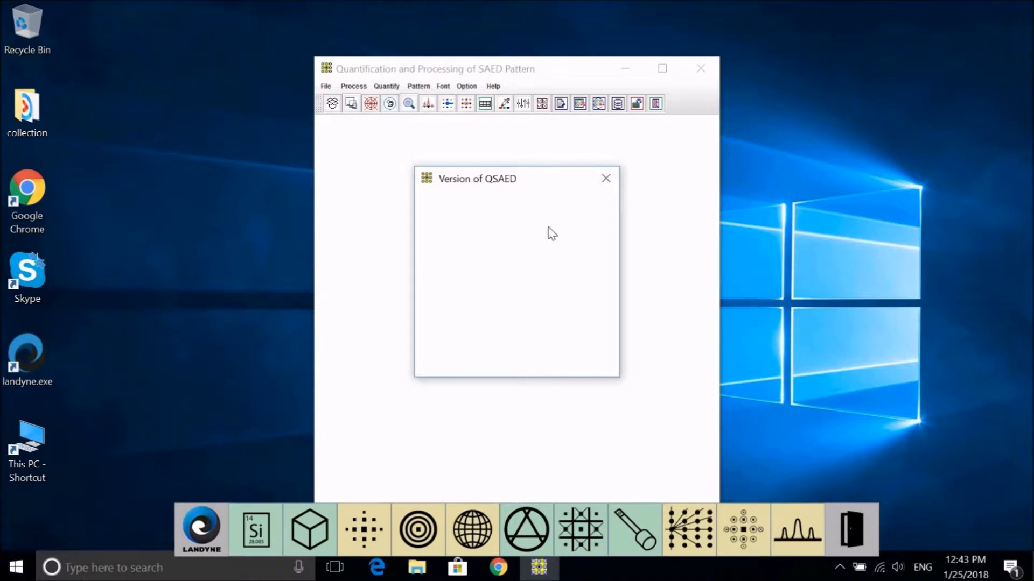
click(602, 180)
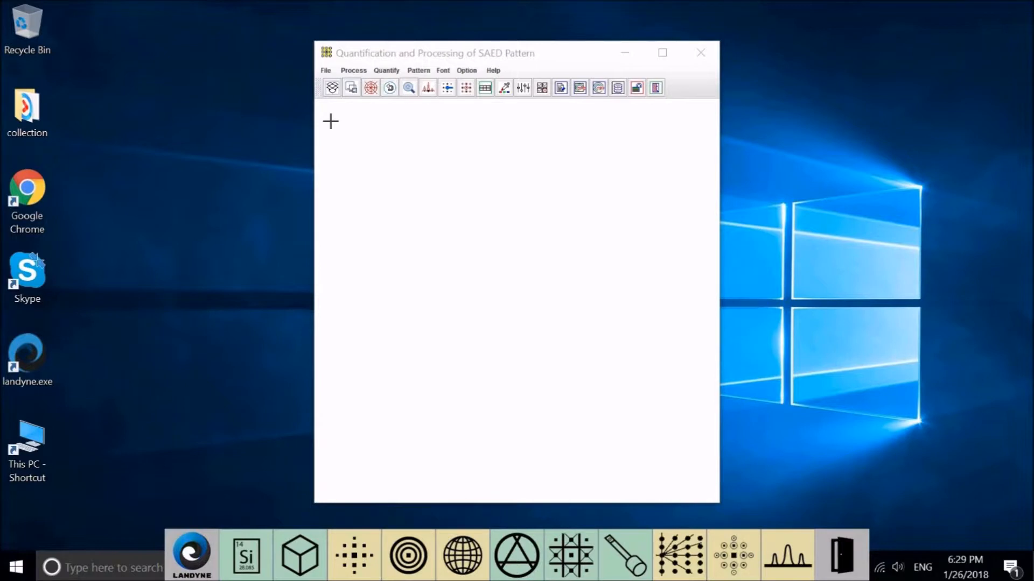
- Load the diffraction pattern demo_qsaed.tif from the qsaed3d folder, and clear it with Clean Image
click(327, 70)
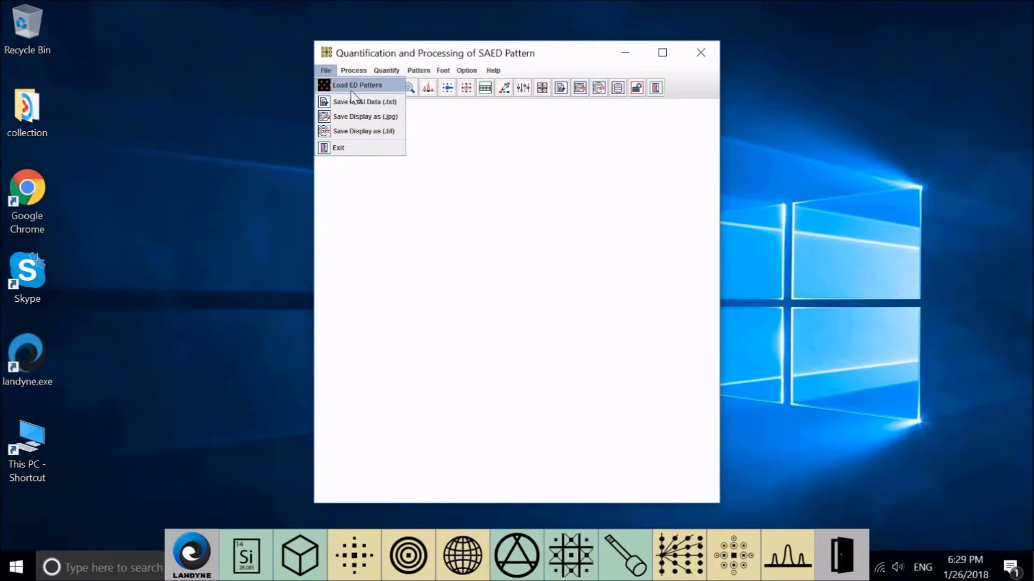
click(364, 87)
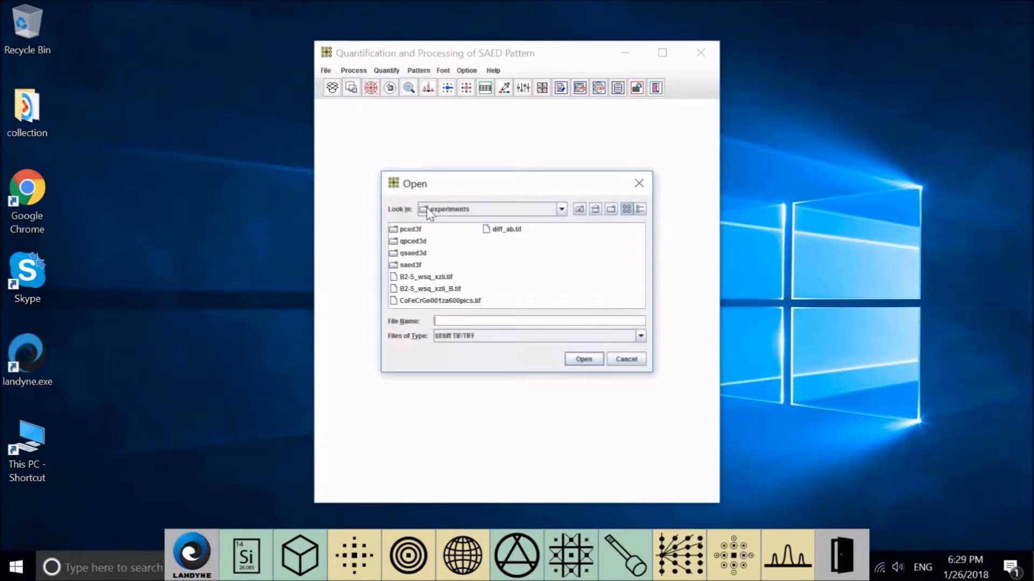
double_click(421, 254)
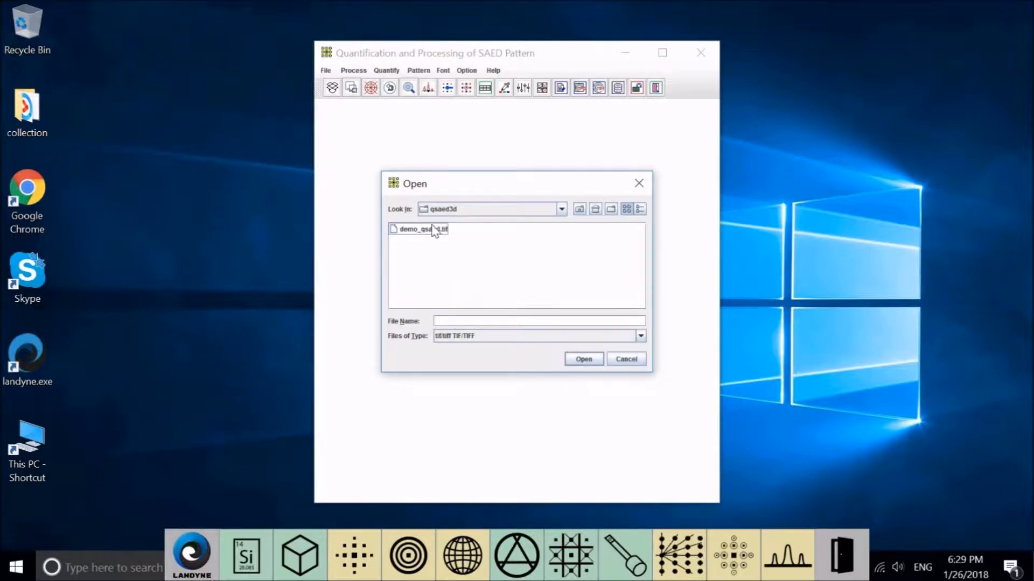
click(432, 235)
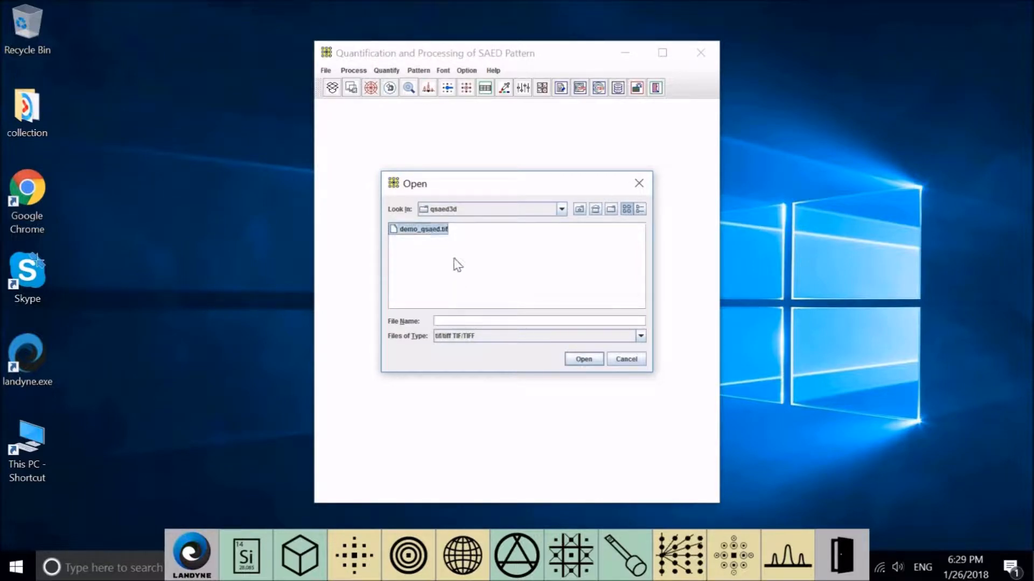
click(583, 359)
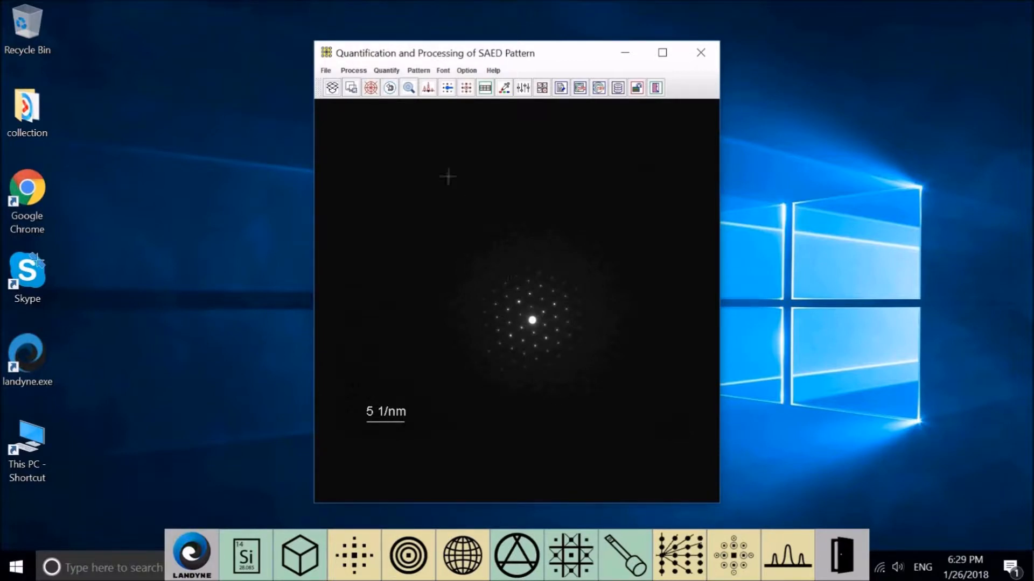
click(363, 72)
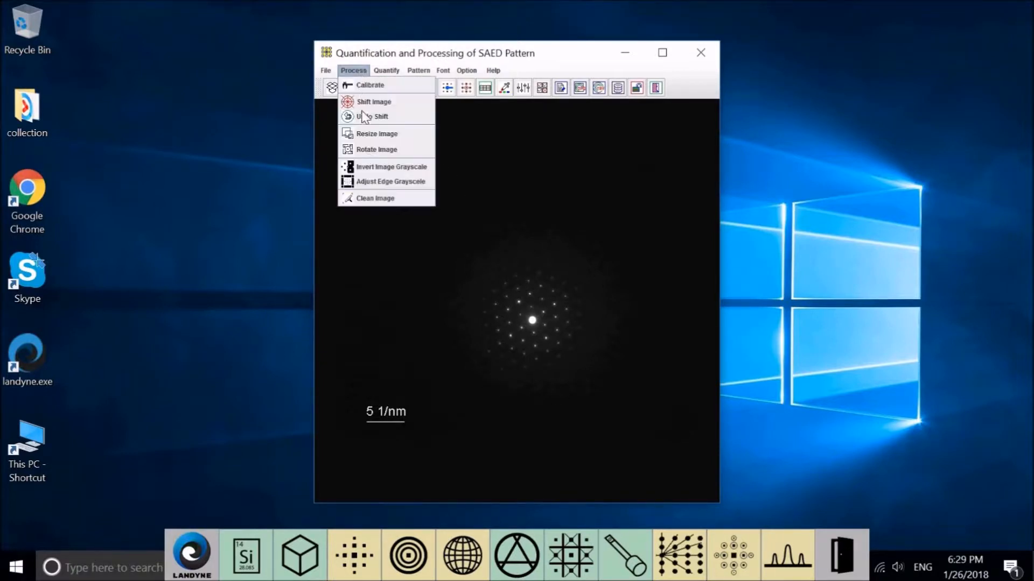
click(383, 199)
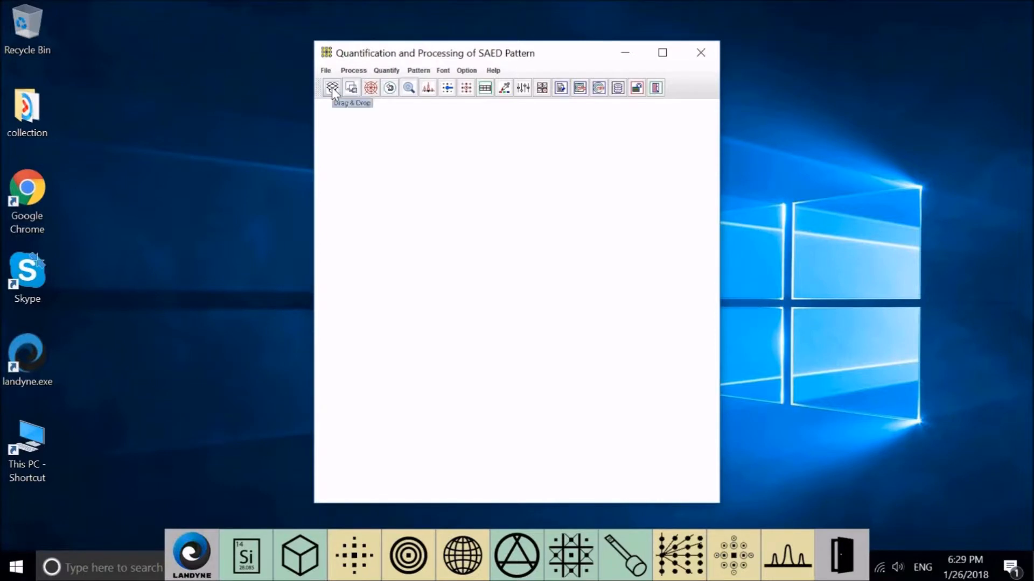
- Switch to File Explorer and open the folder C:\landyne3\experiments\qsaed3d
double_click(27, 440)
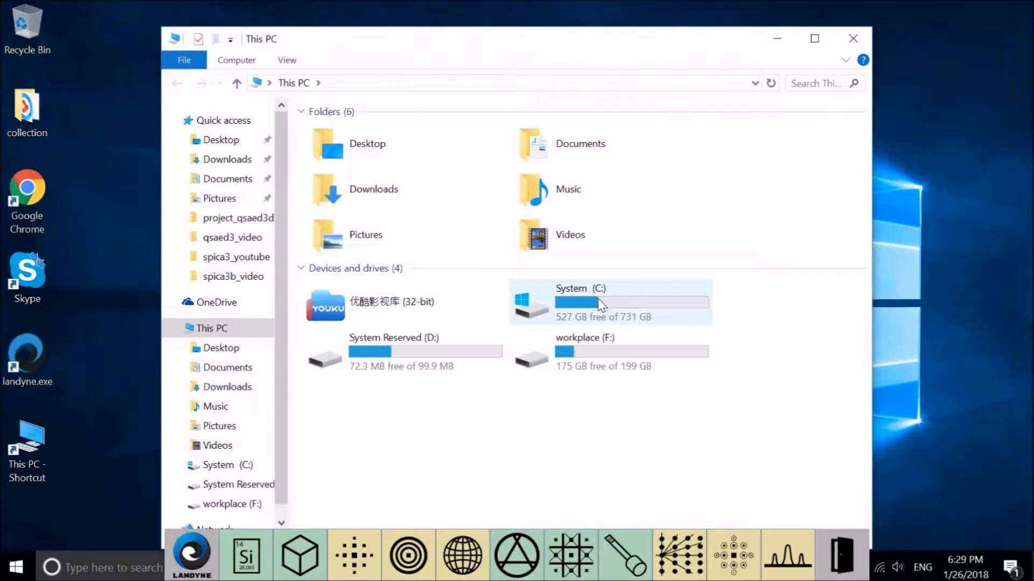
double_click(610, 295)
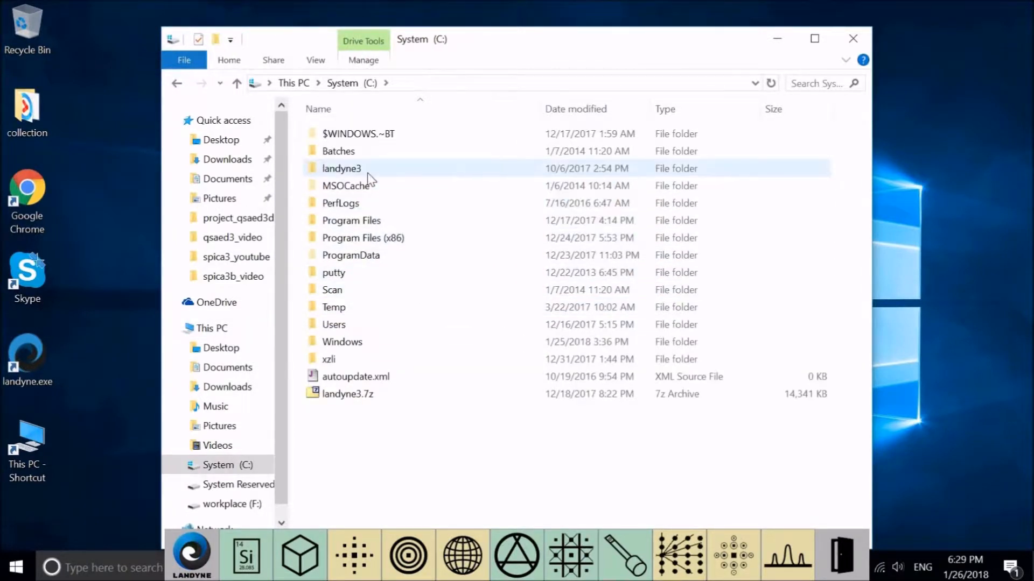
double_click(352, 170)
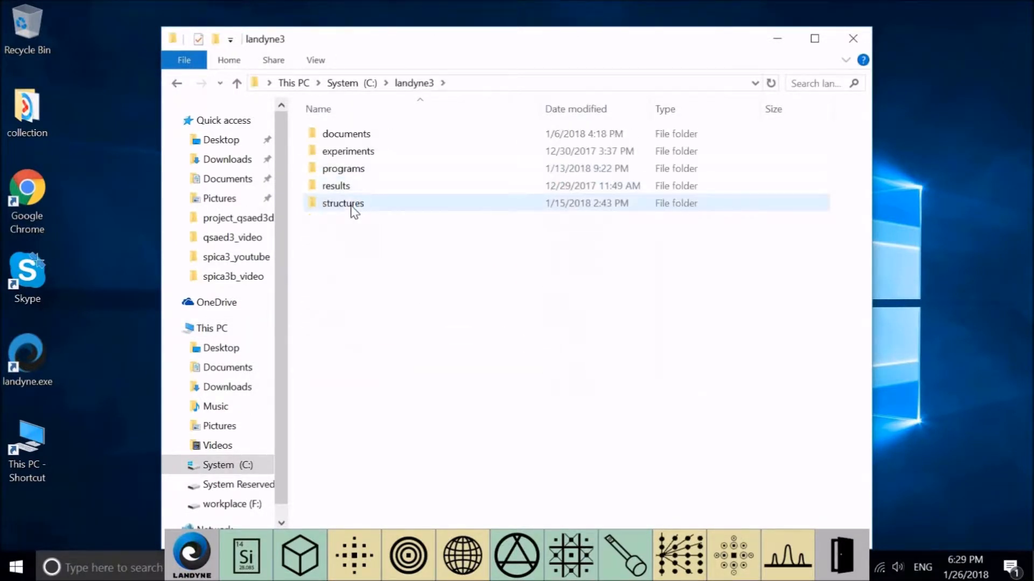
double_click(362, 157)
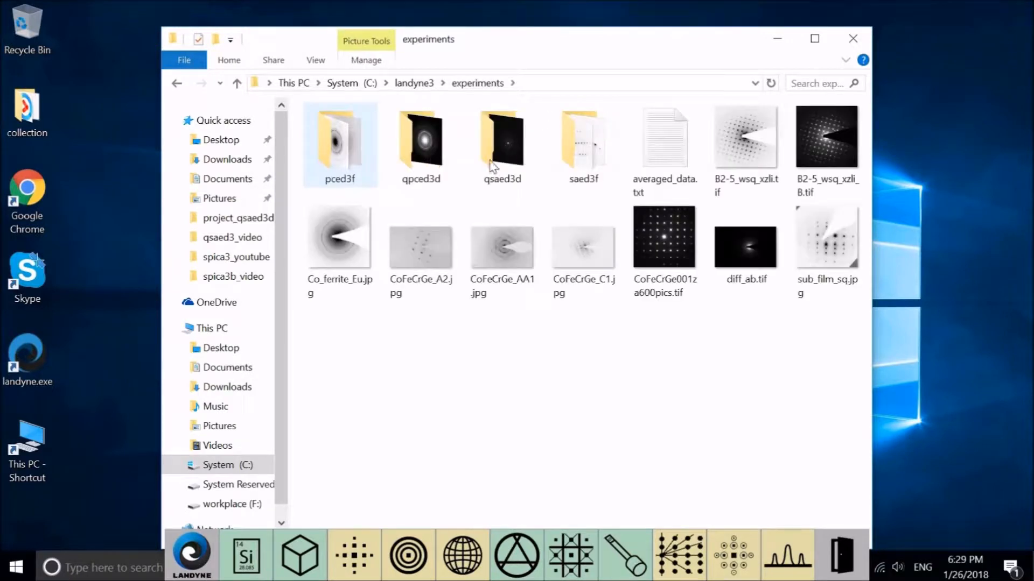
double_click(503, 159)
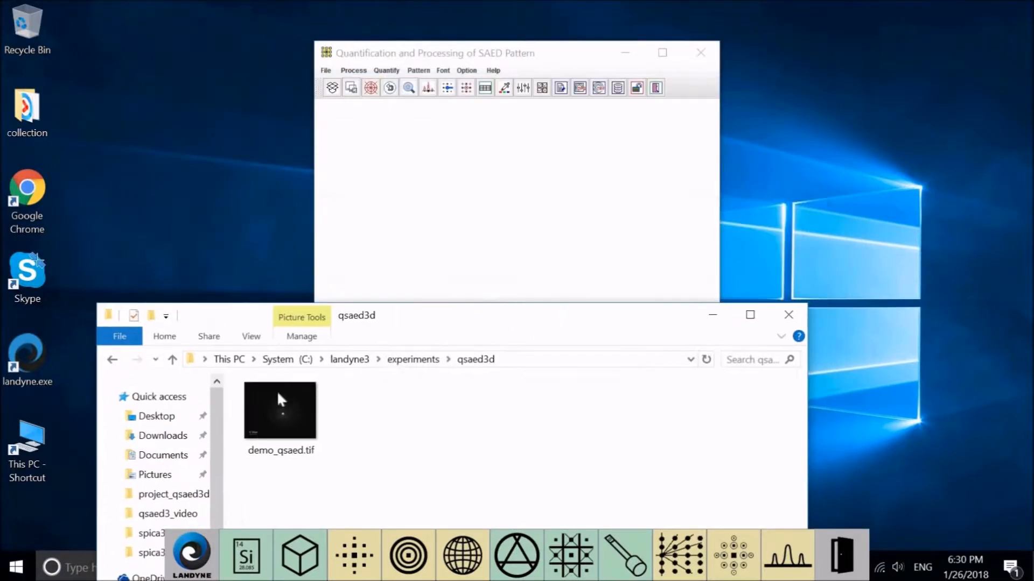
- Load demo_qsaed.tif by dropping the file onto the program's Drag & Drop tool, and minimize the folder window
click(274, 392)
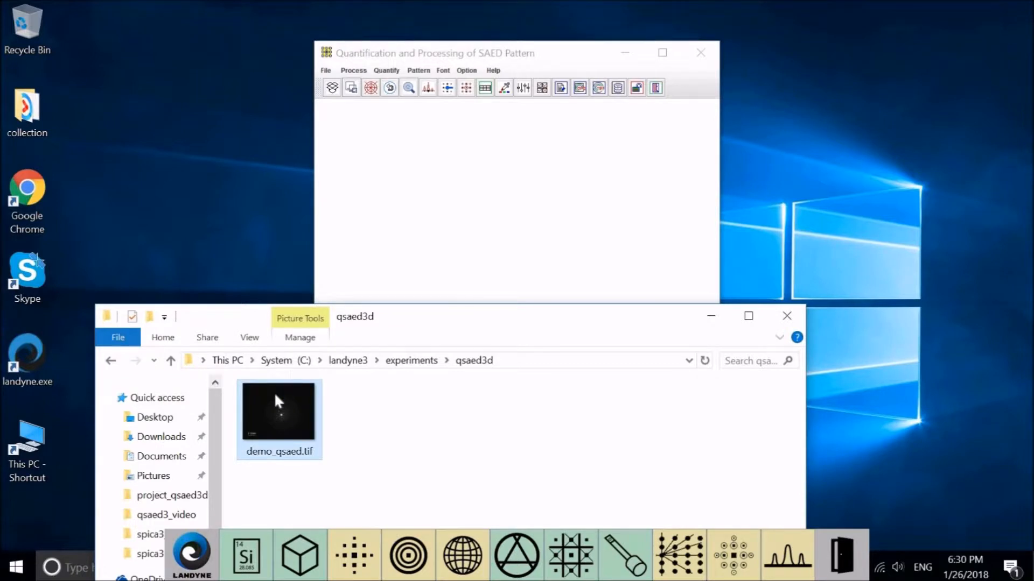
drag(278, 393, 331, 89)
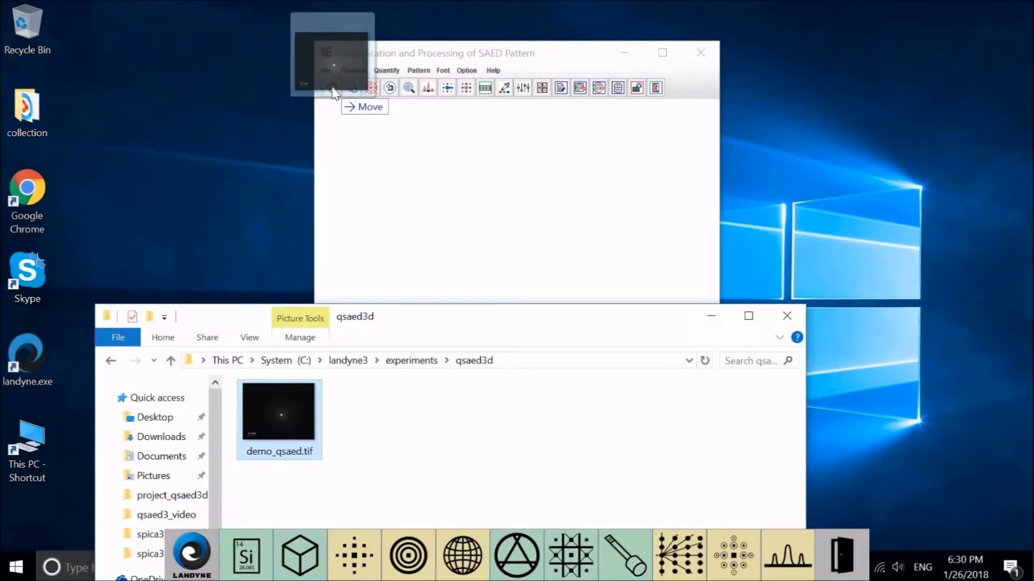
drag(331, 88, 331, 89)
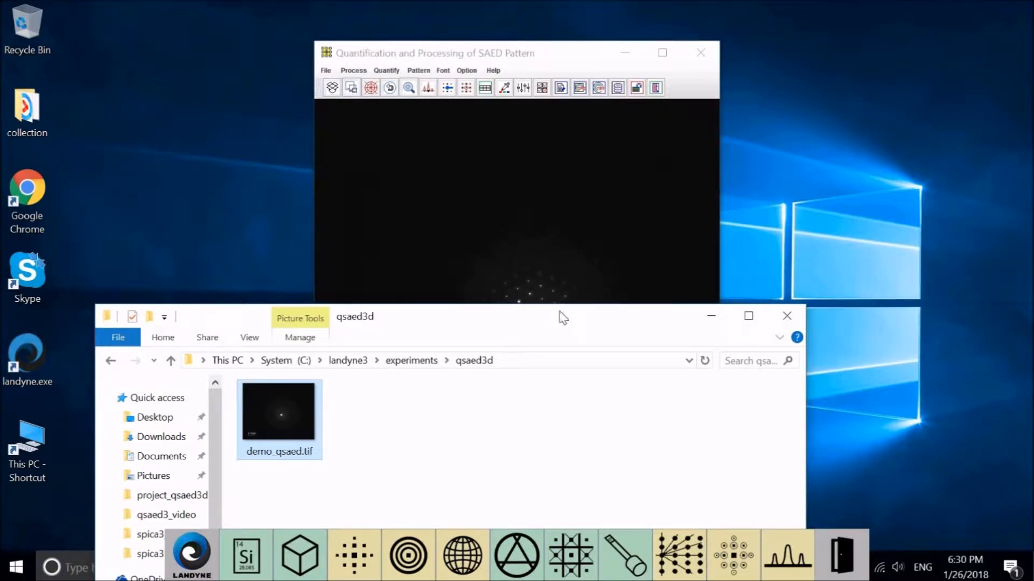
click(711, 316)
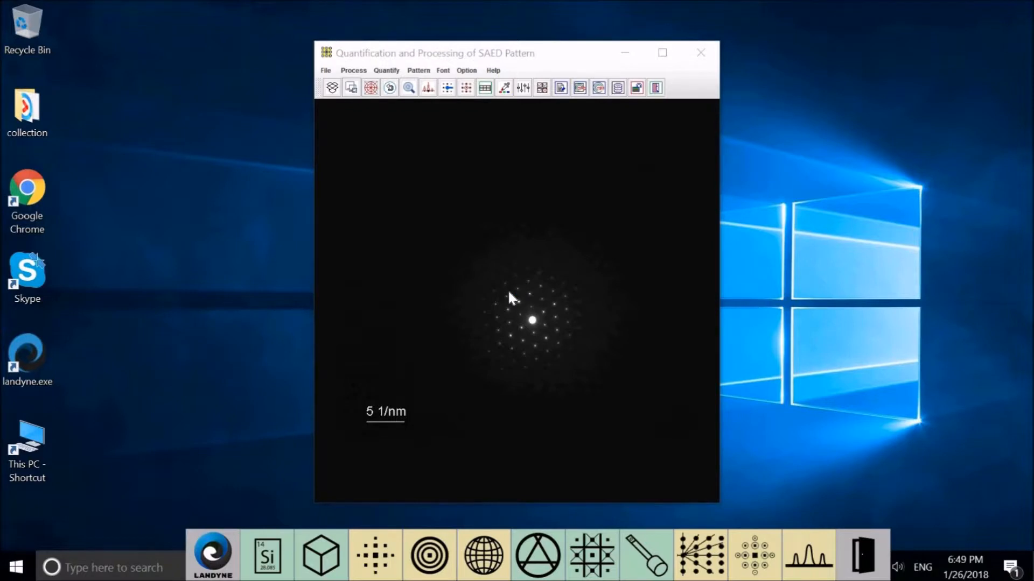
- Start Shift Image and move the pattern so its bright central spot sits at the center of the guide circles
click(371, 89)
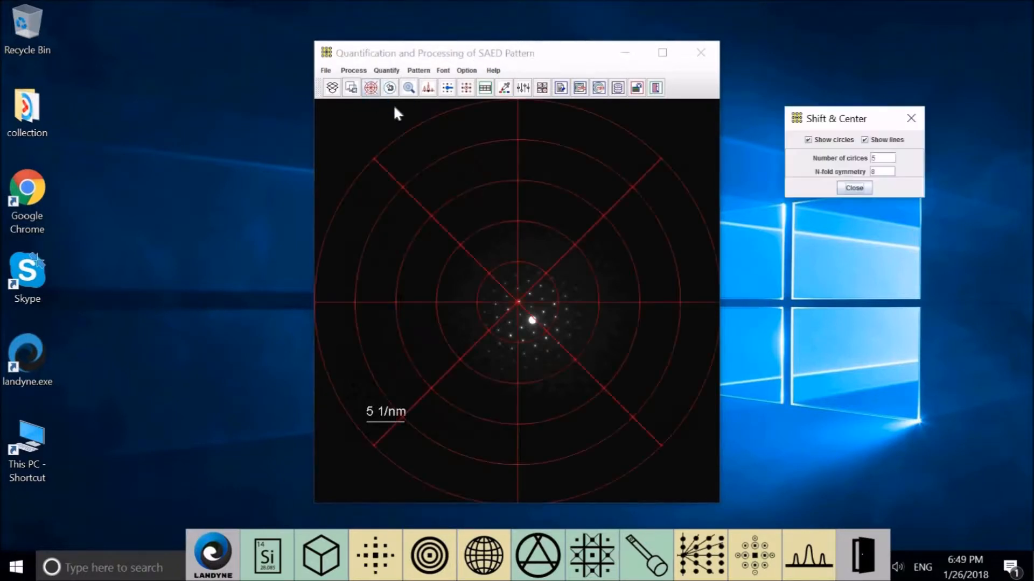
click(532, 323)
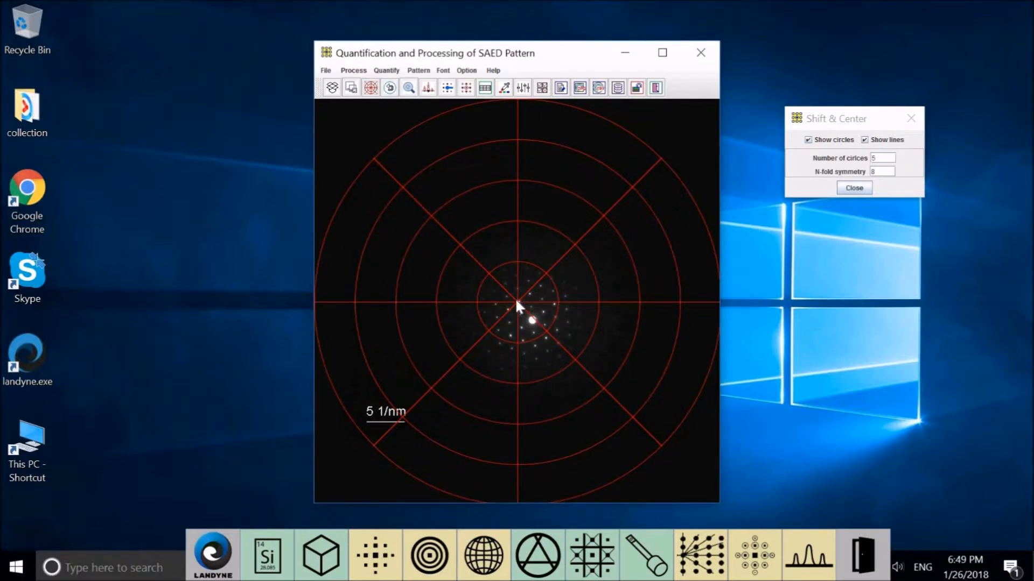
drag(531, 319, 516, 300)
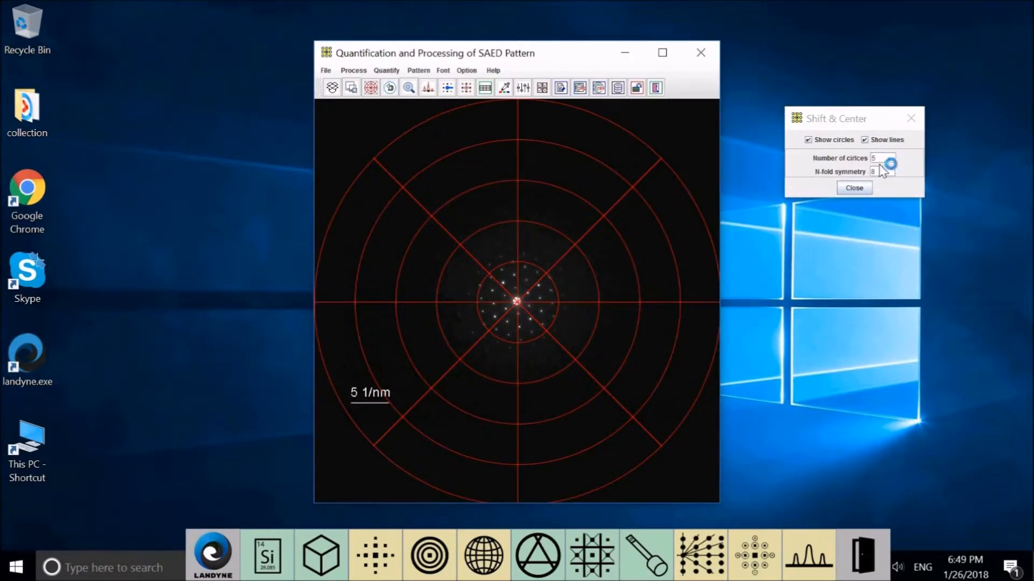
- Set the Shift & Center guides to 8 circles and 6-fold symmetry
click(822, 156)
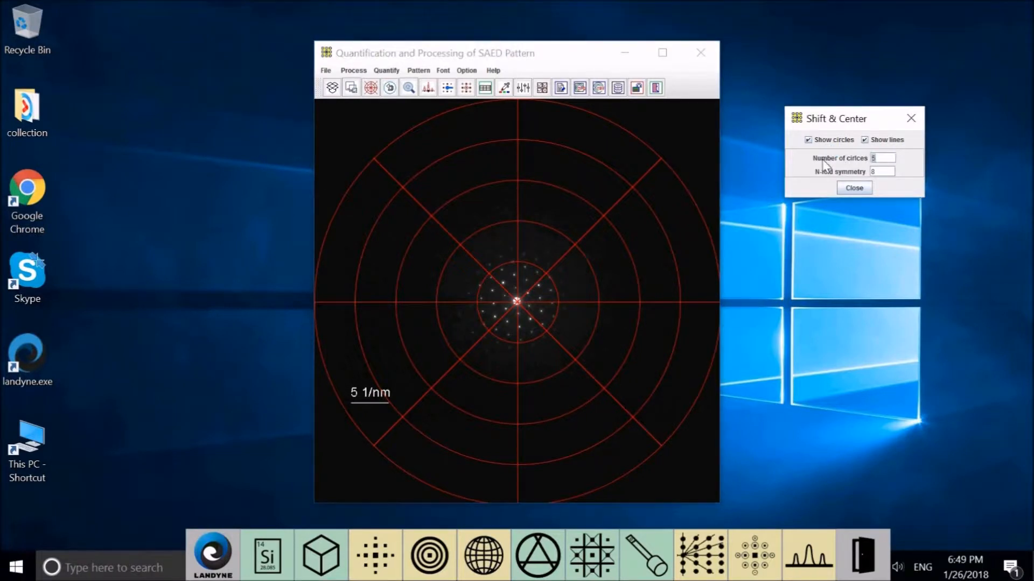
text(8)
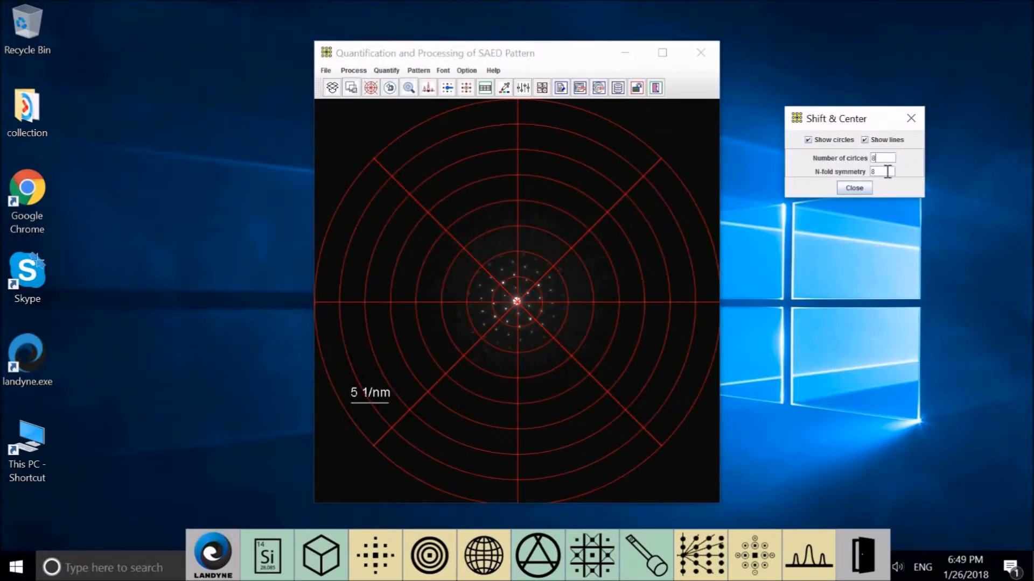
key(Tab)
text(6)
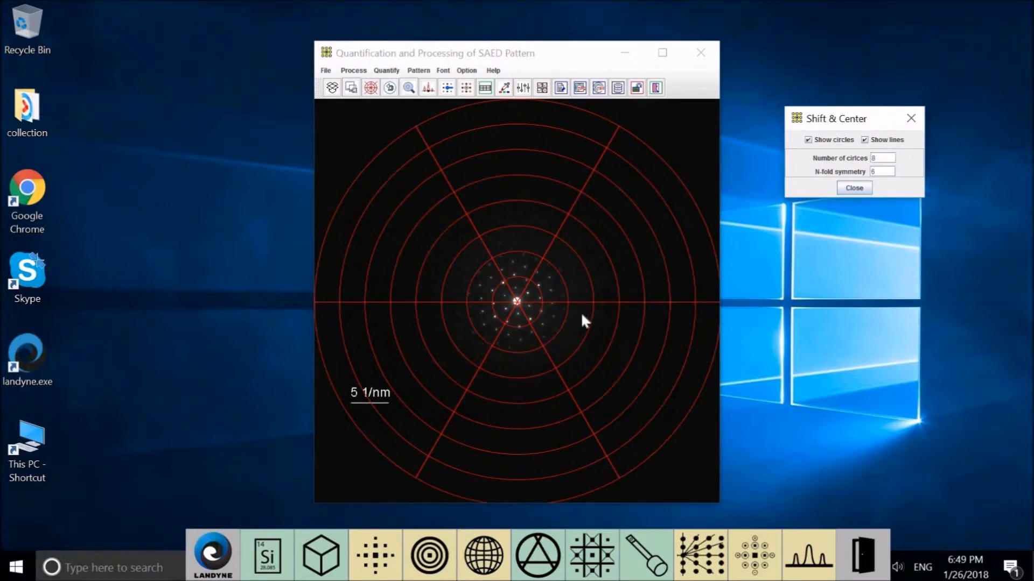
- Hide and restore the guide circles, and do the same with the guide lines
click(817, 141)
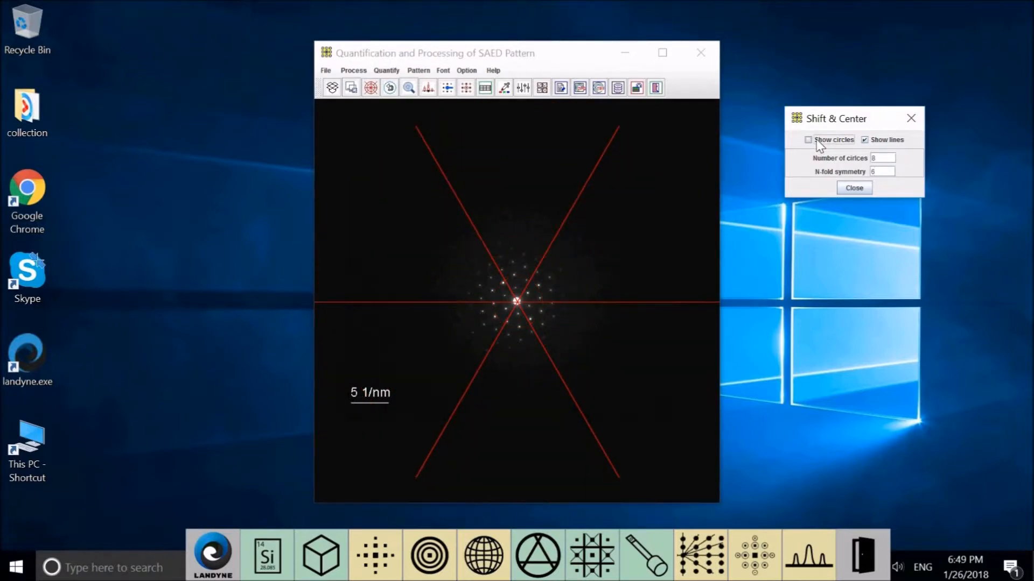
click(816, 142)
click(886, 142)
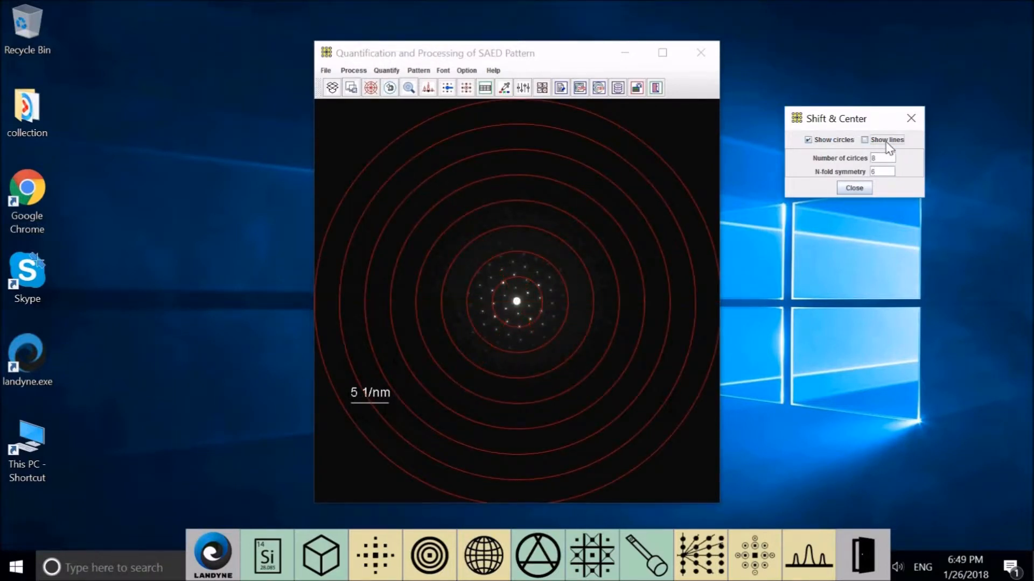
click(886, 143)
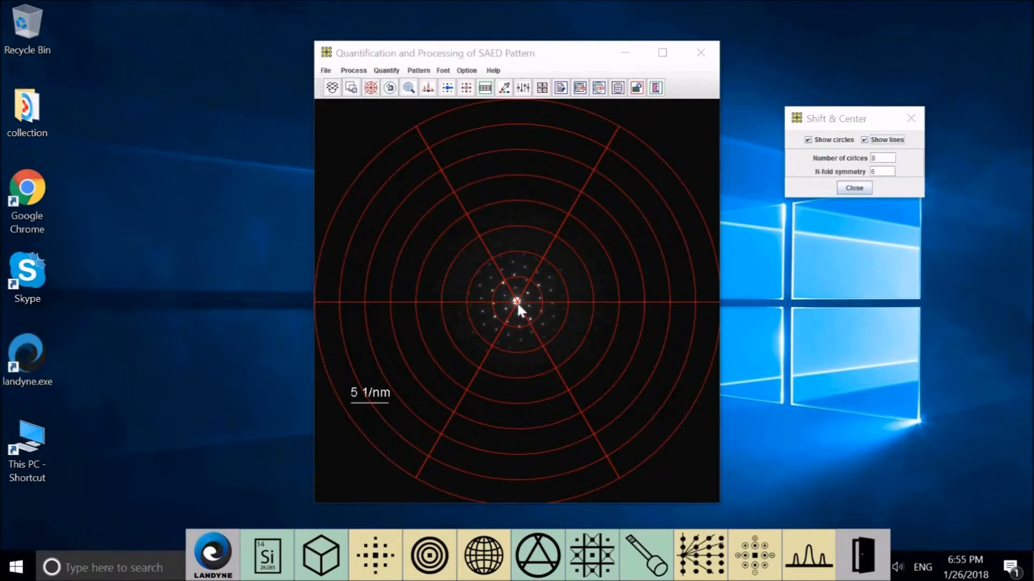
- Shift the pattern's central spot away from the guide center and revert the move with Undo Shift
click(517, 302)
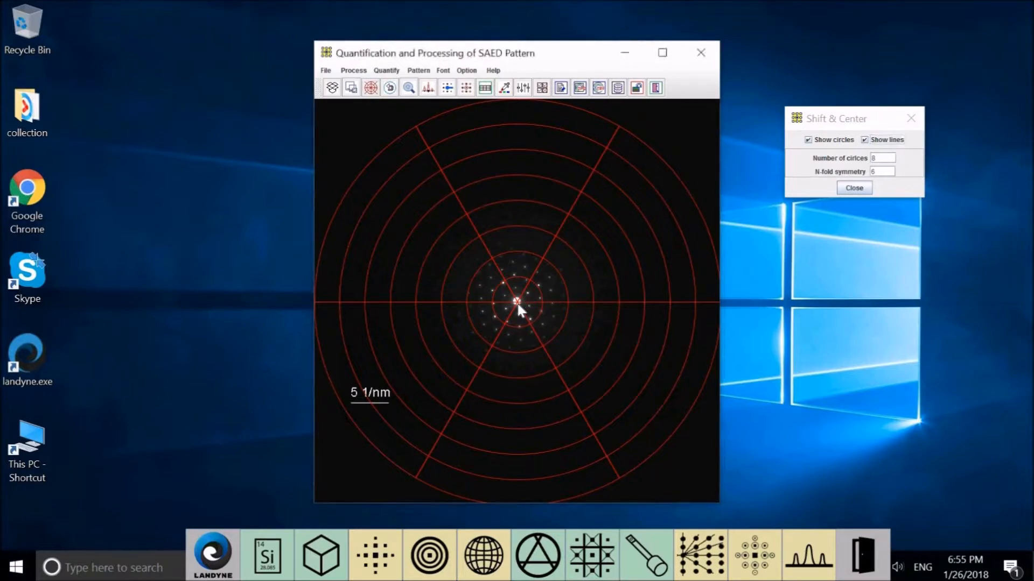
click(488, 281)
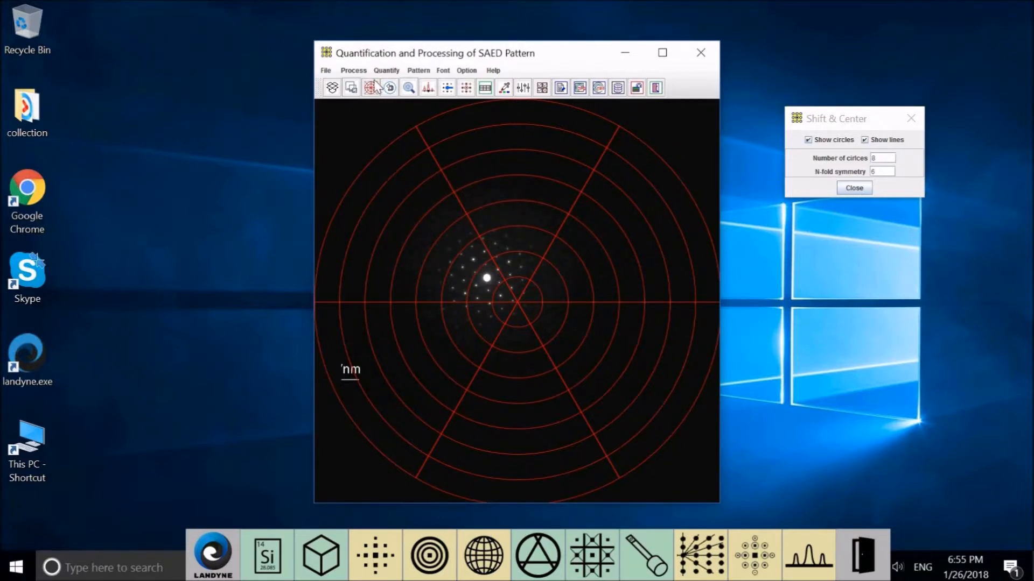
click(354, 72)
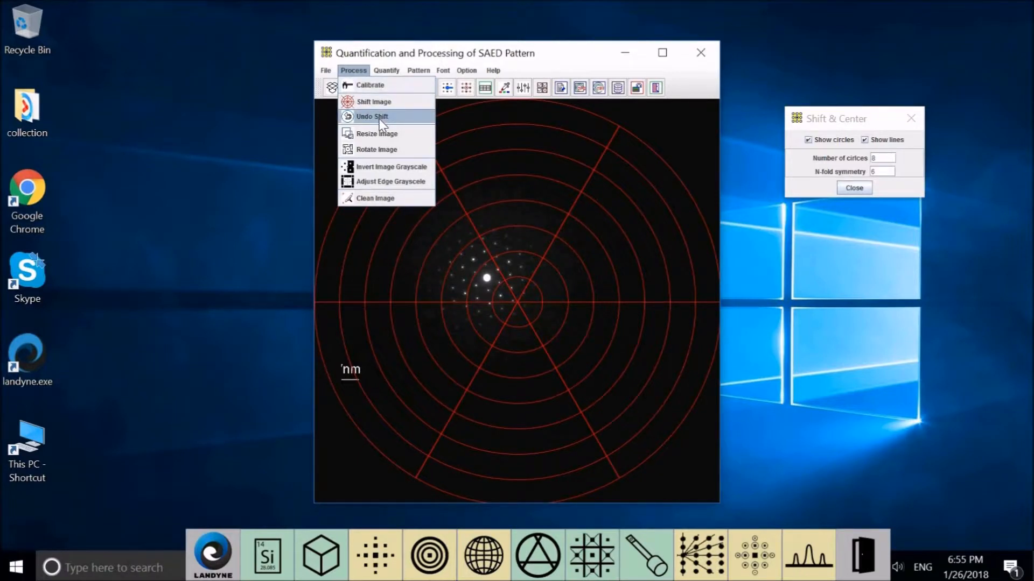
click(379, 118)
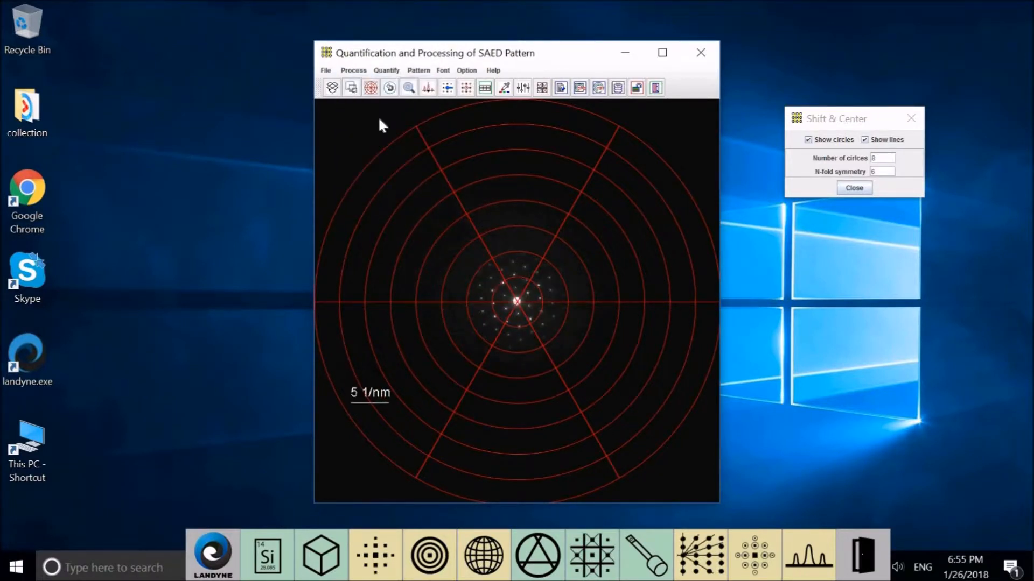
- Start Resize Image, place the Image operation dialog beside the pattern, and enlarge the image to 2.36
click(355, 72)
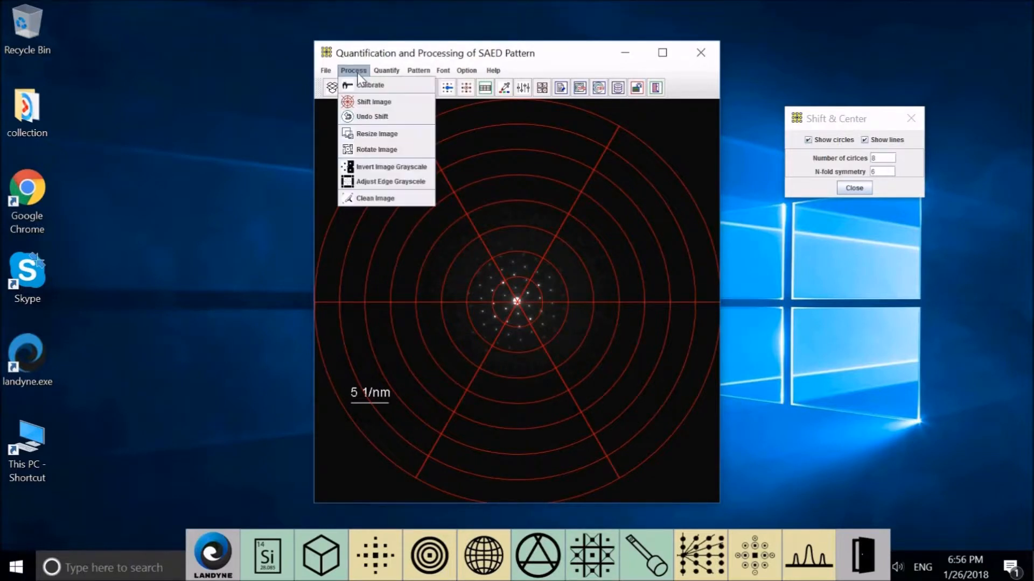
click(375, 135)
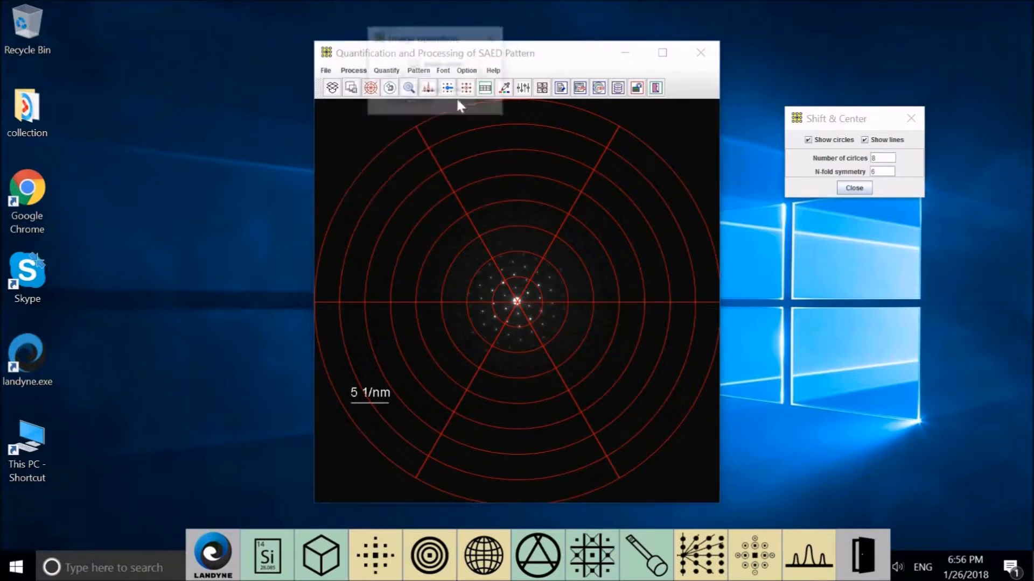
drag(432, 46, 856, 257)
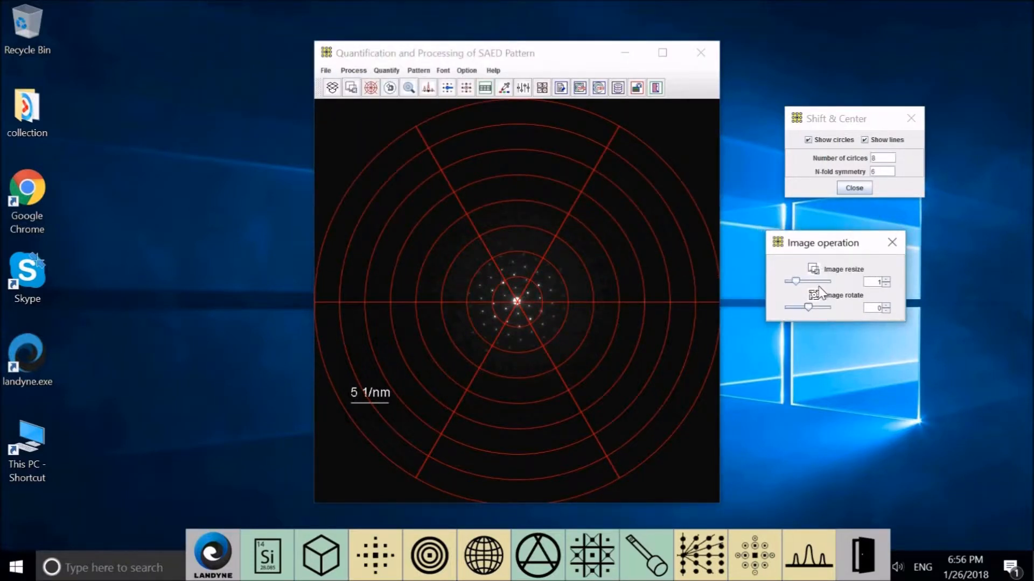
drag(801, 282, 820, 282)
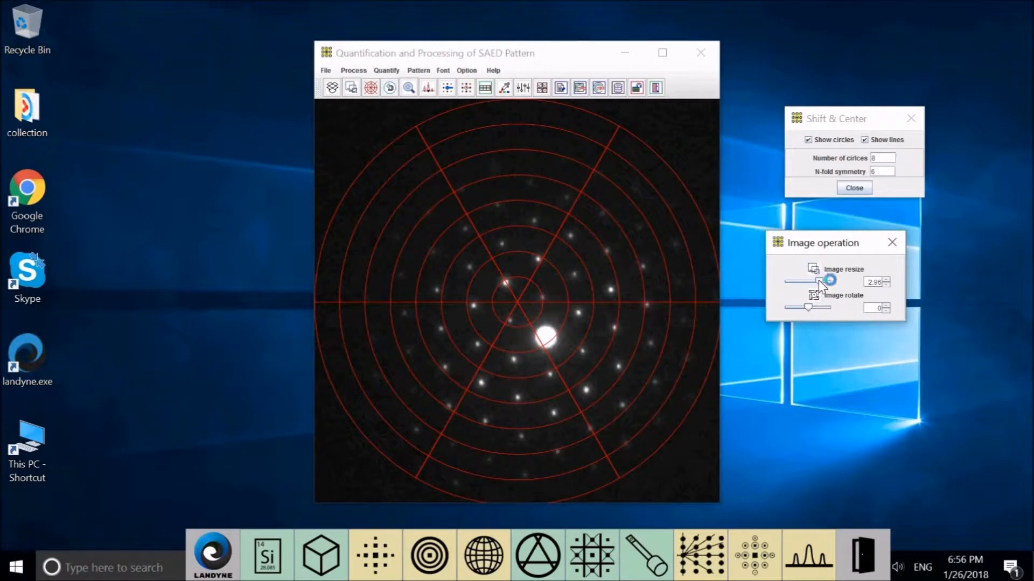
drag(814, 284, 811, 284)
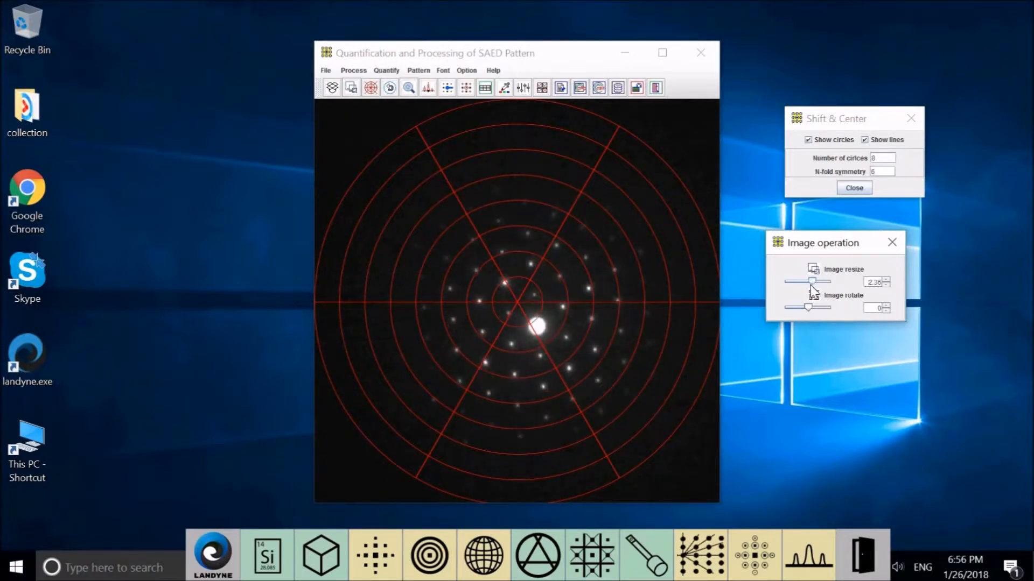
- Shift the enlarged pattern so its bright central spot sits at the center of the guide circles
click(539, 332)
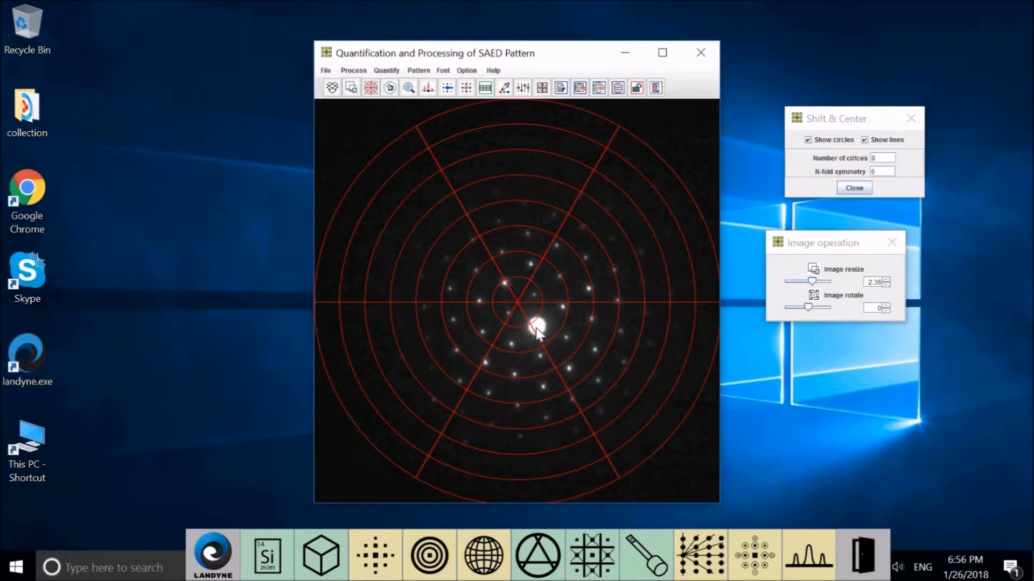
click(517, 301)
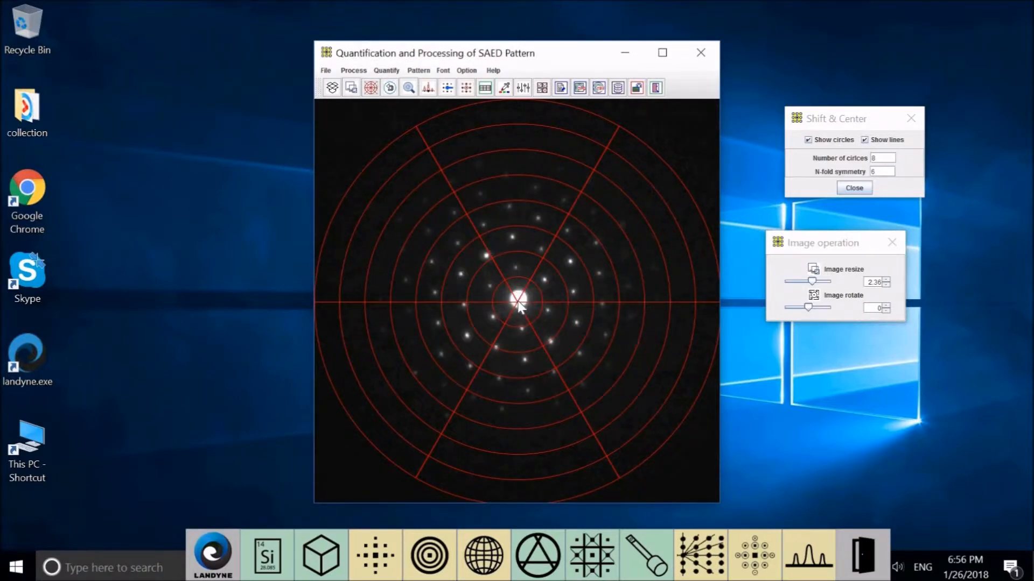
click(518, 306)
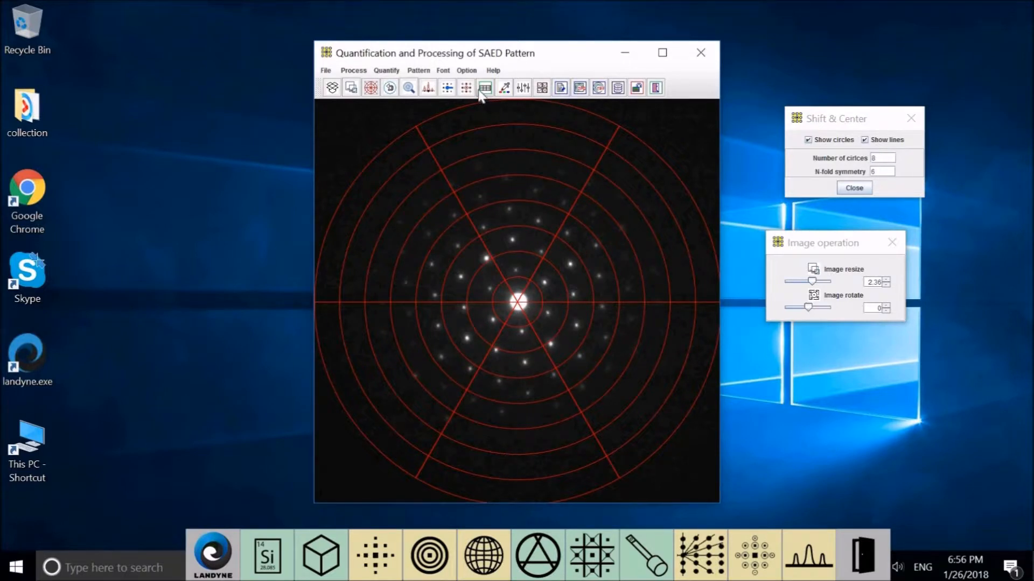
- Set the guide lines to 8-fold symmetry and rotate the image by 5.8 to align the spot rows with them
double_click(886, 171)
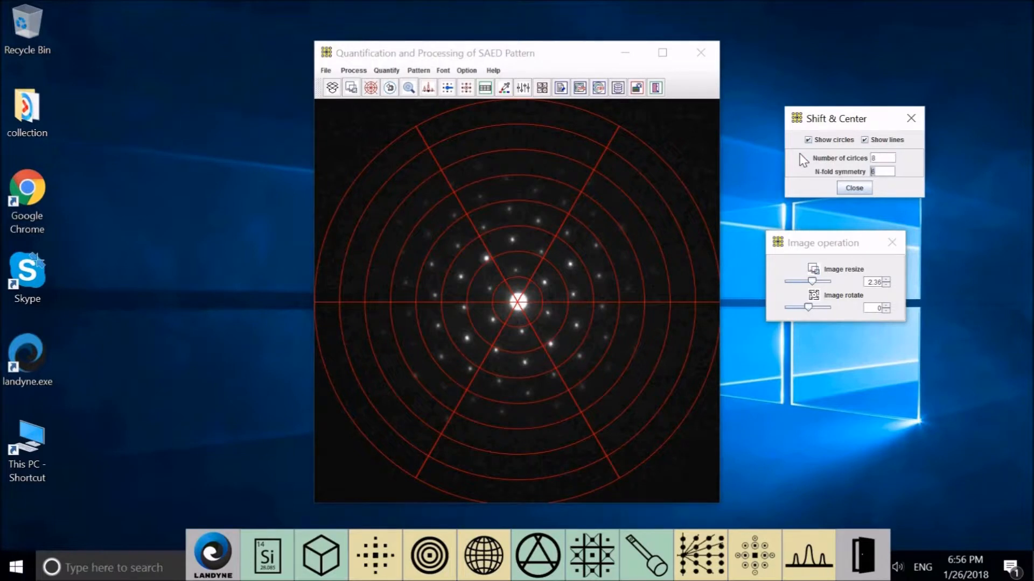
text(8)
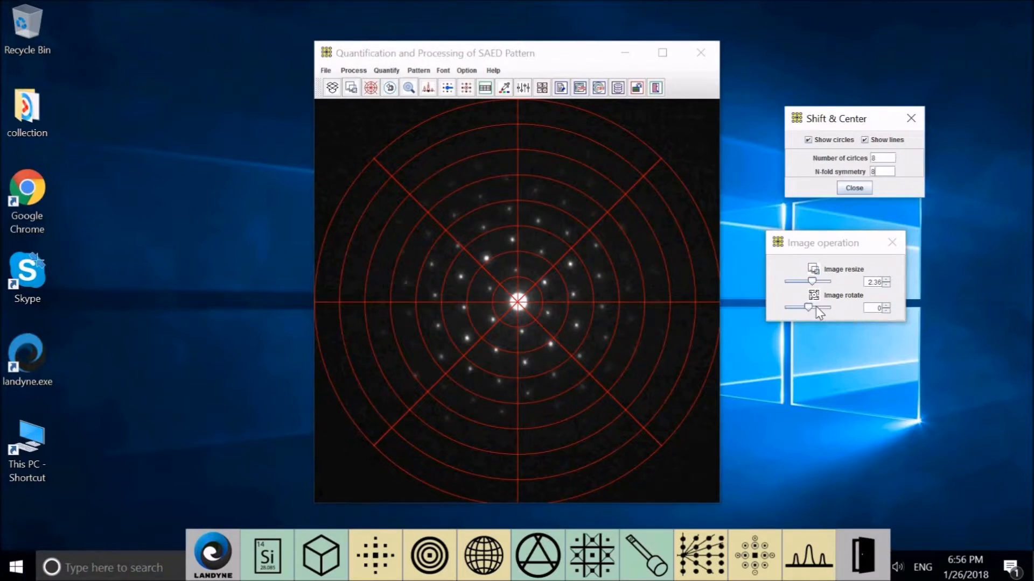
drag(818, 314, 821, 314)
click(887, 306)
click(886, 306)
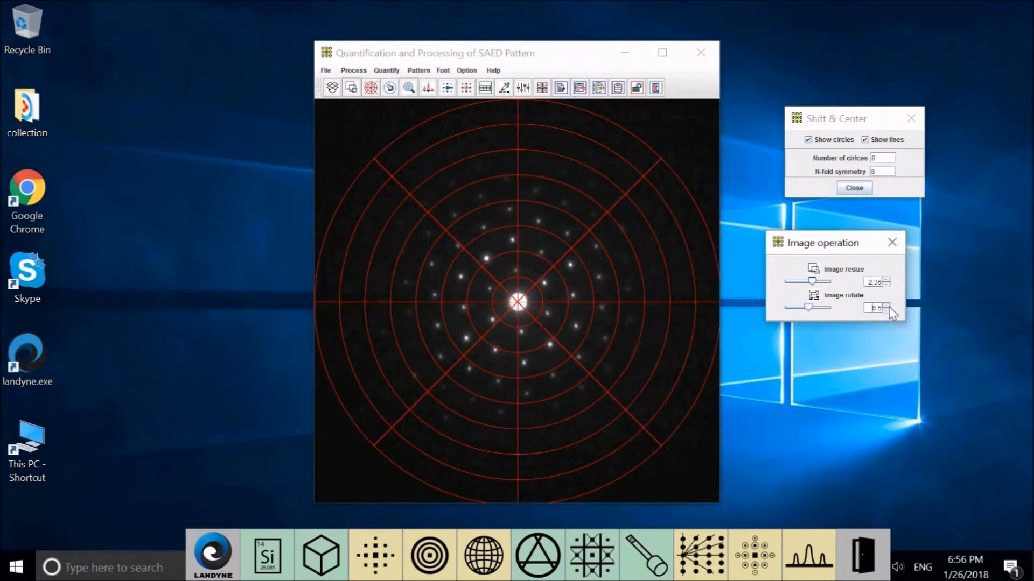
click(886, 305)
click(888, 306)
click(888, 306)
click(890, 307)
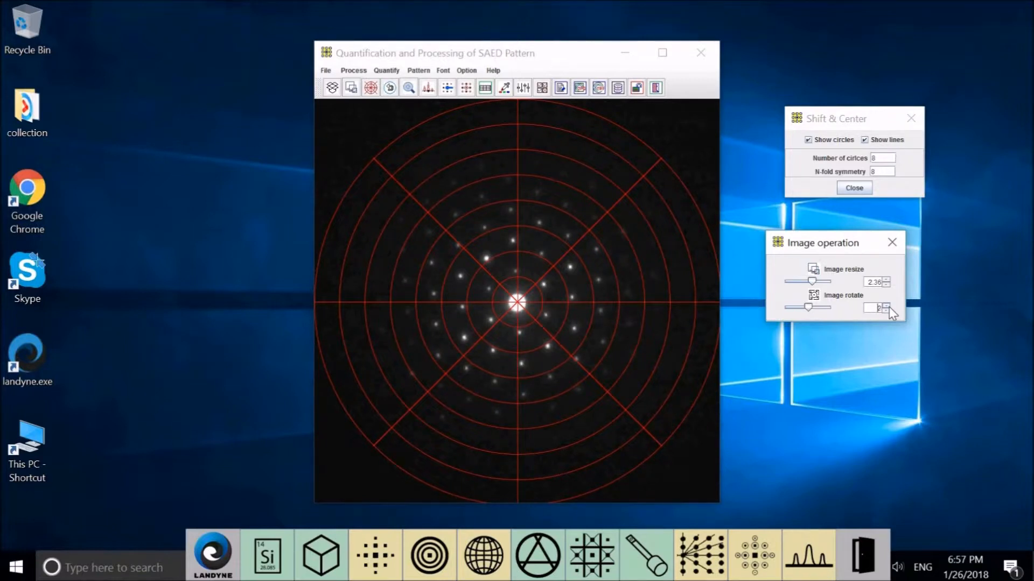
click(886, 306)
click(886, 305)
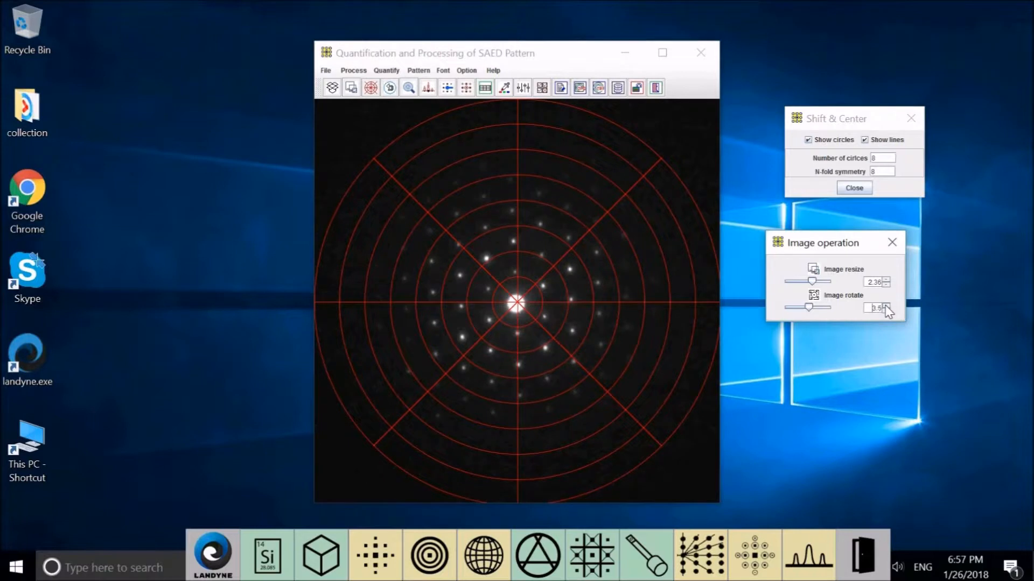
click(886, 305)
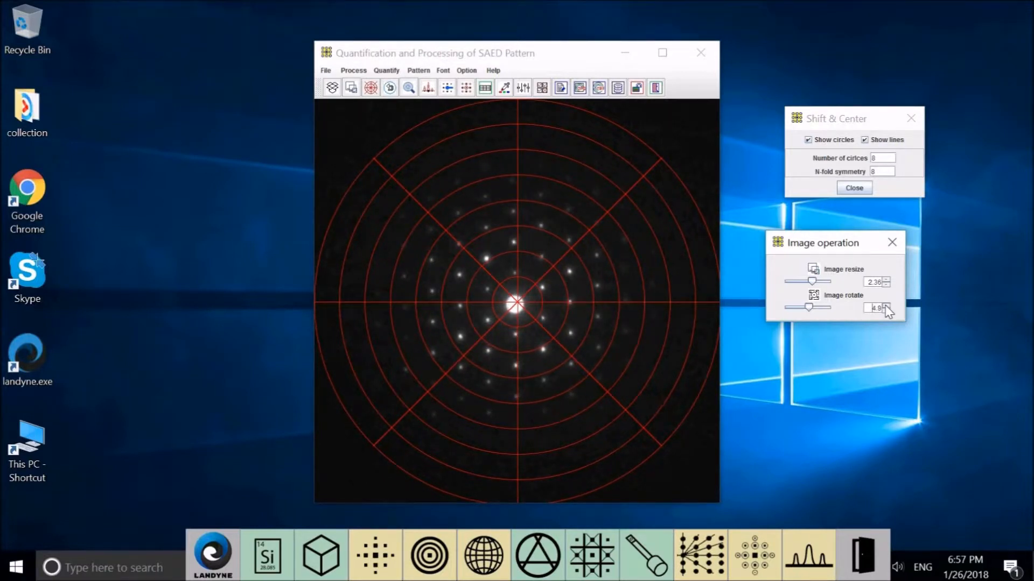
click(887, 305)
click(887, 305)
click(887, 305)
click(887, 305)
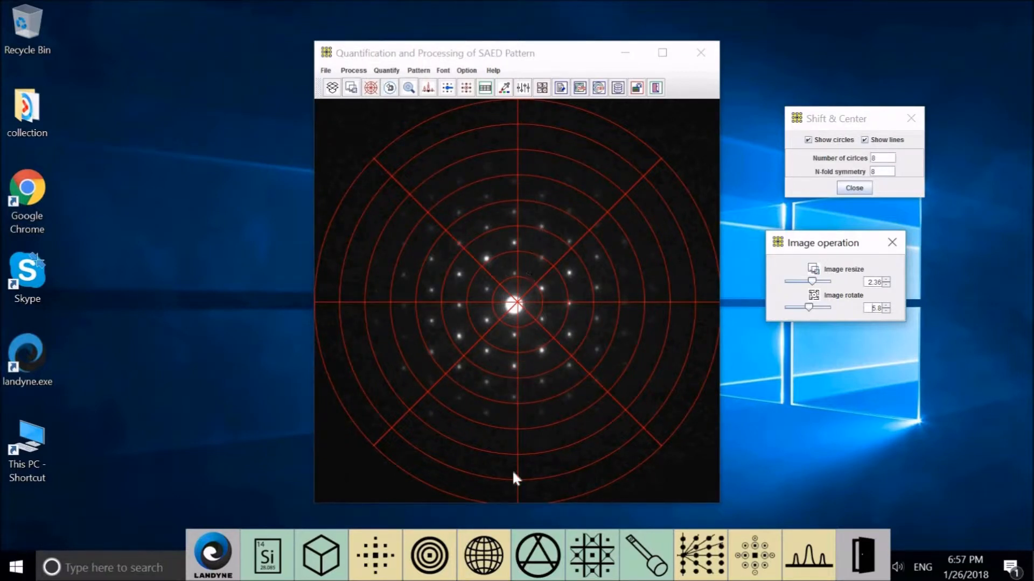
- Recenter the rotated pattern's bright spot on the guide circles and close the Shift & Center dialog
click(513, 307)
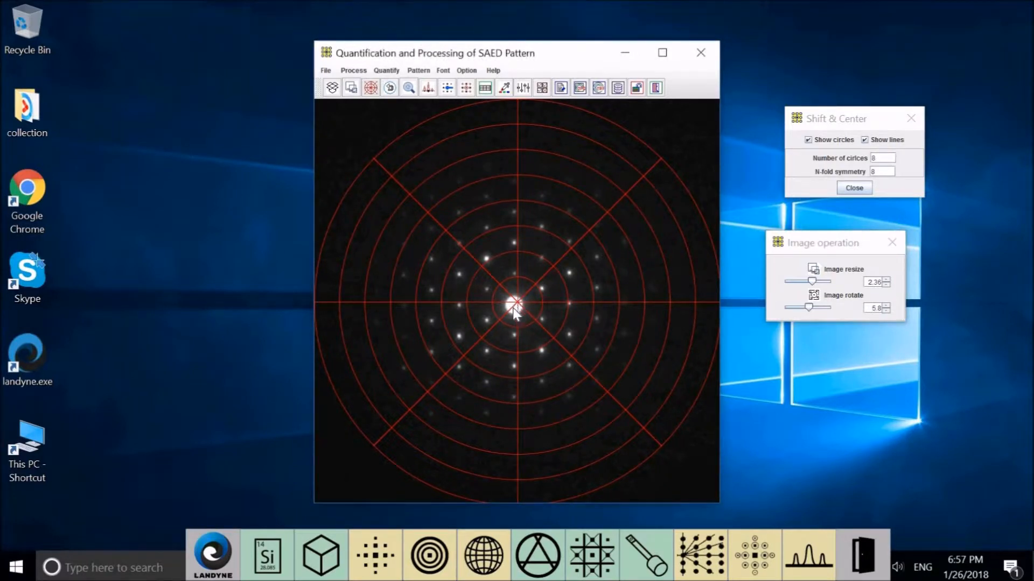
click(518, 307)
click(516, 303)
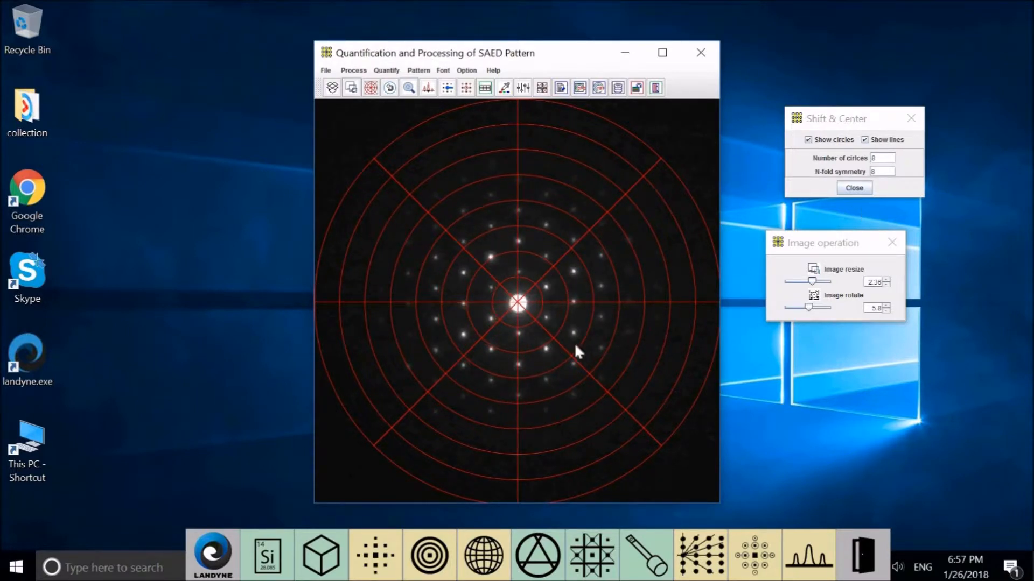
click(861, 189)
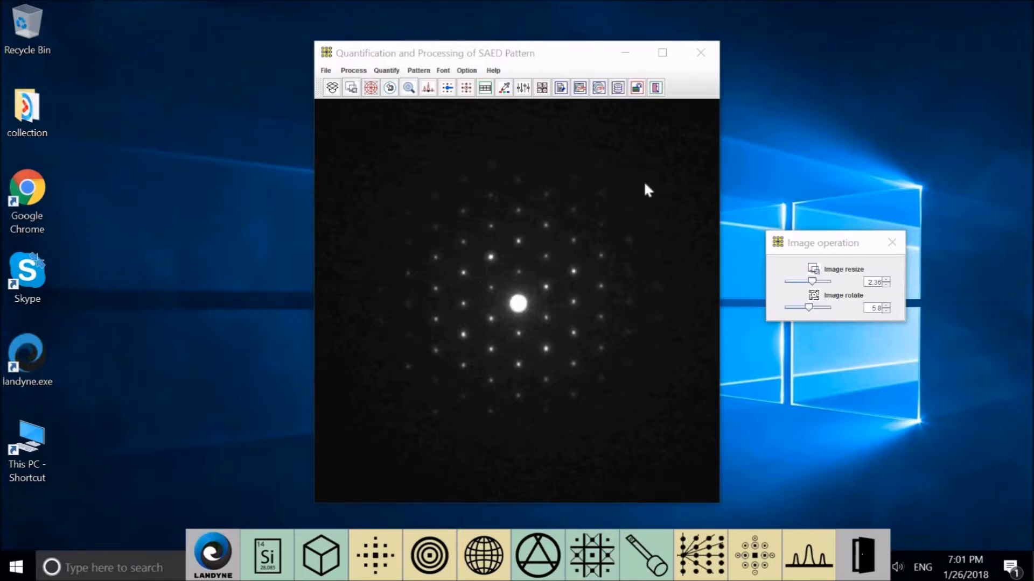
- Invert the image grayscale and reduce the image resize factor to 1.46
click(355, 71)
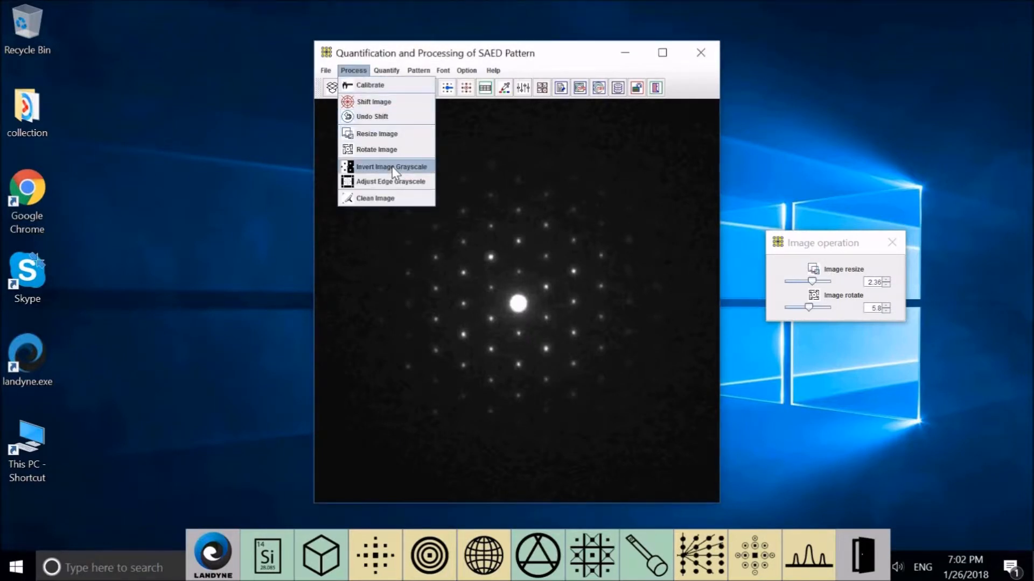
click(392, 166)
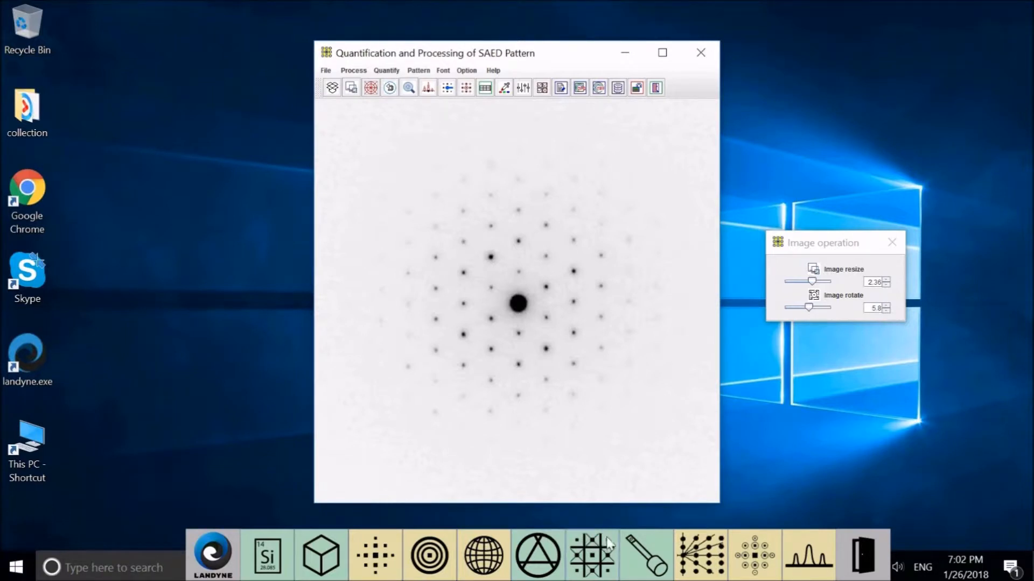
click(805, 285)
click(801, 282)
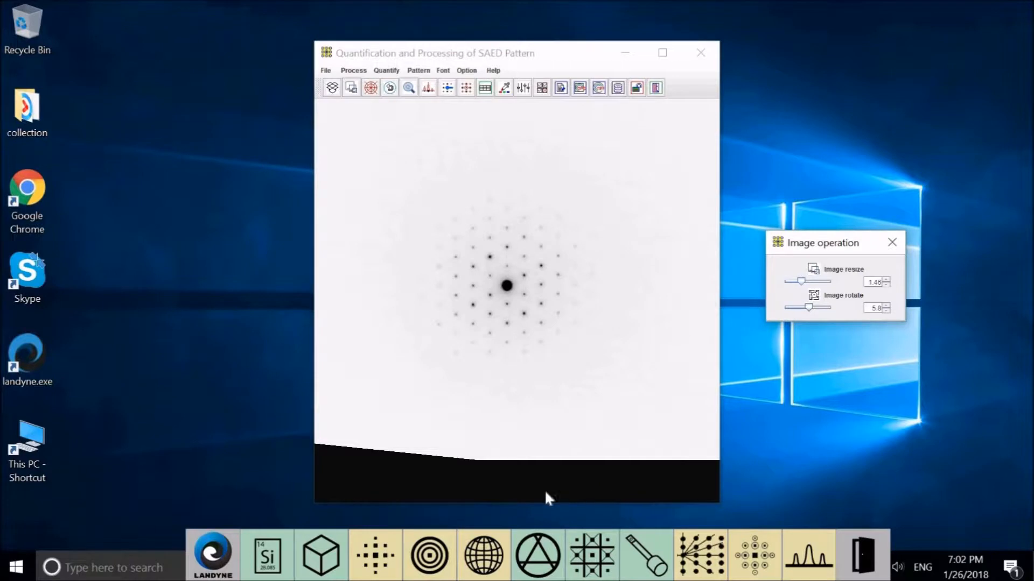
- Use Adjust Edge Grayscale to set the grayscale of the area outside the image to 255
click(358, 73)
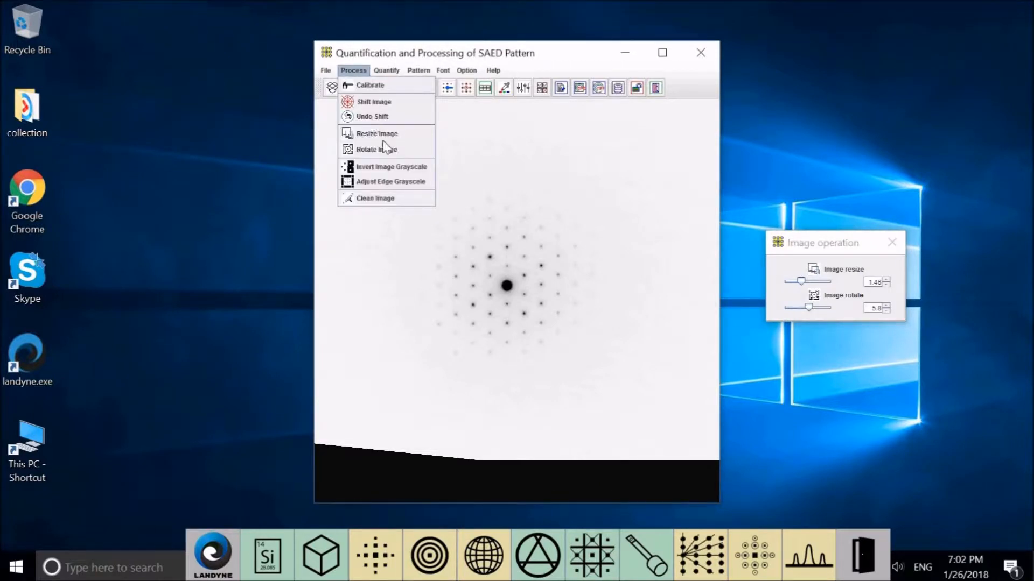
click(396, 182)
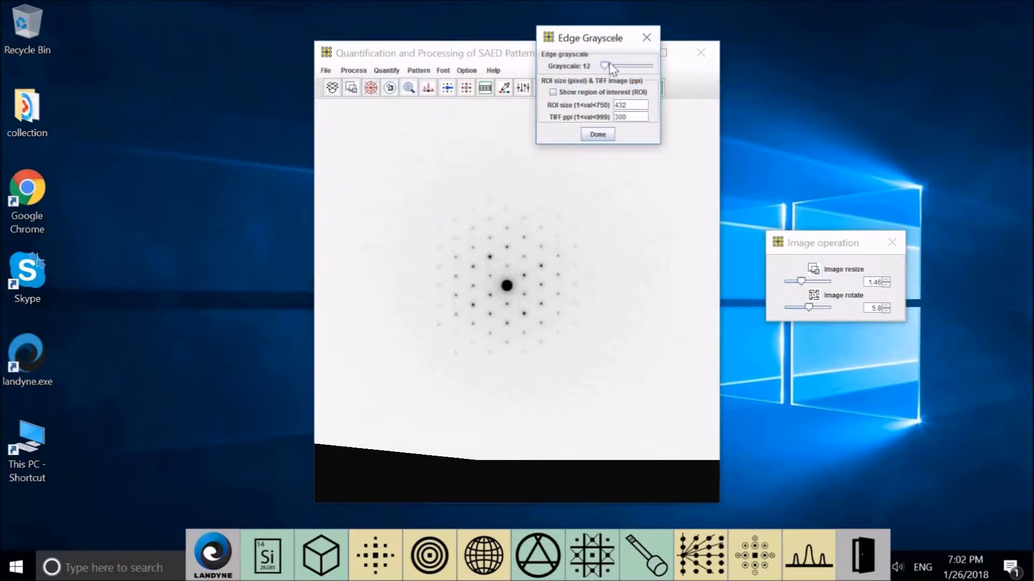
drag(608, 65, 655, 69)
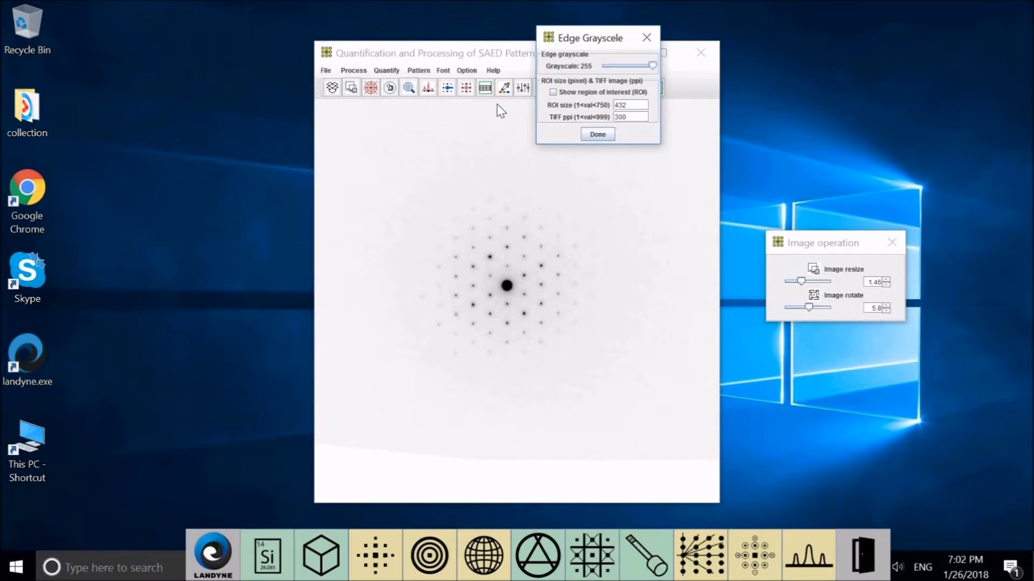
- Increase the image resize factor to 2.32, recenter the pattern on the guide circles, and close the Shift & Center dialog
click(371, 88)
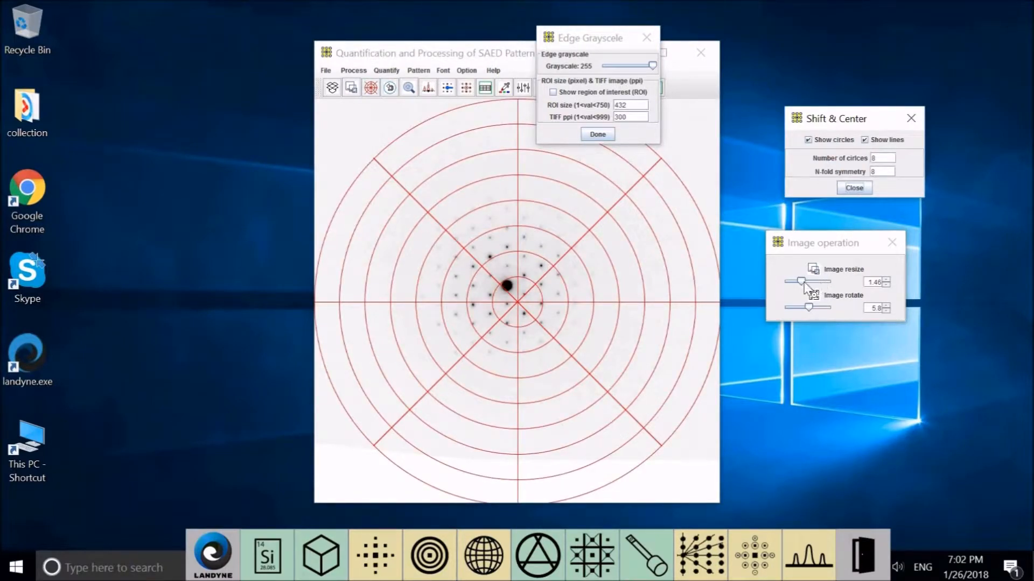
drag(802, 282, 810, 287)
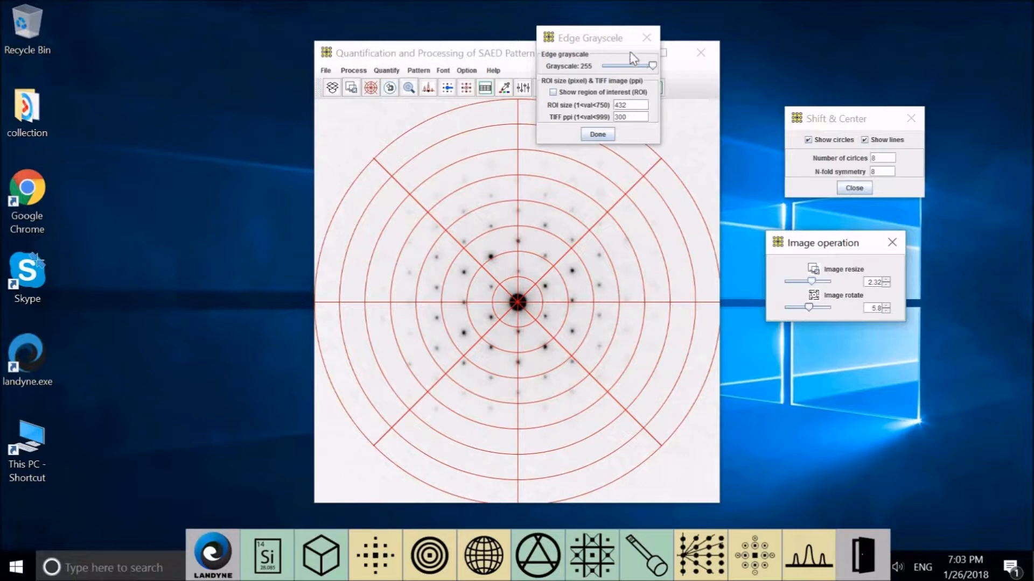
drag(619, 38, 861, 352)
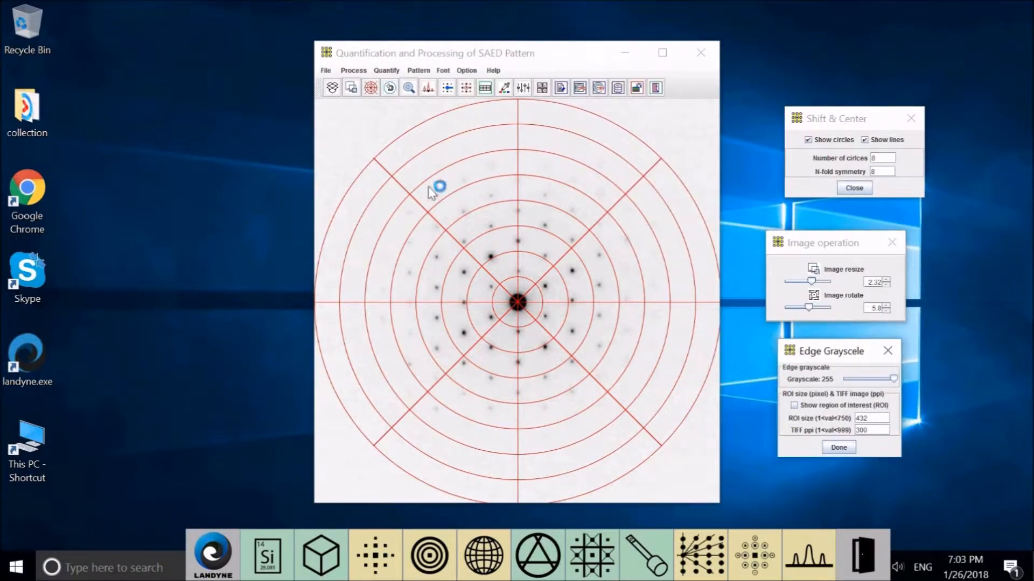
click(841, 188)
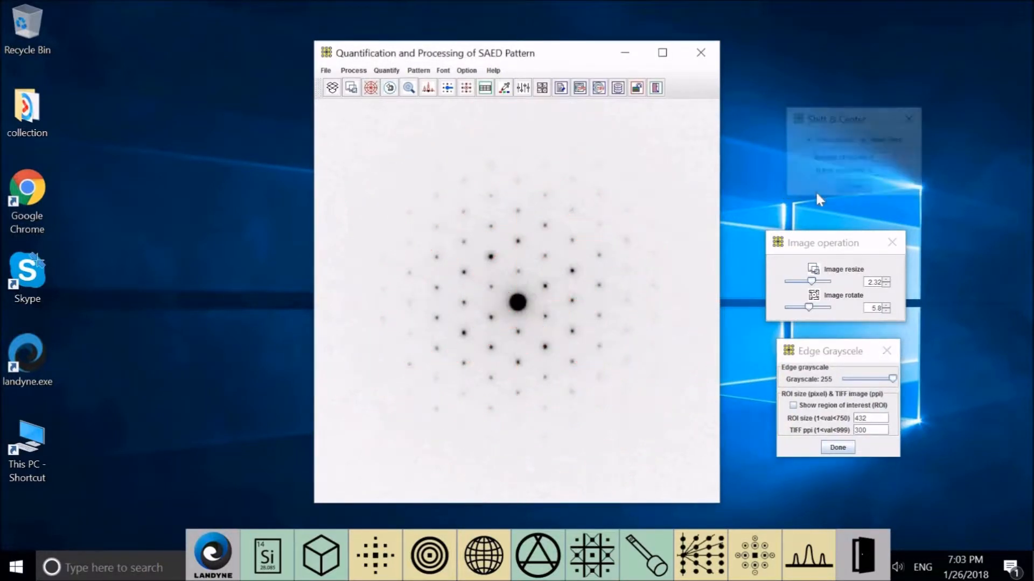
click(808, 245)
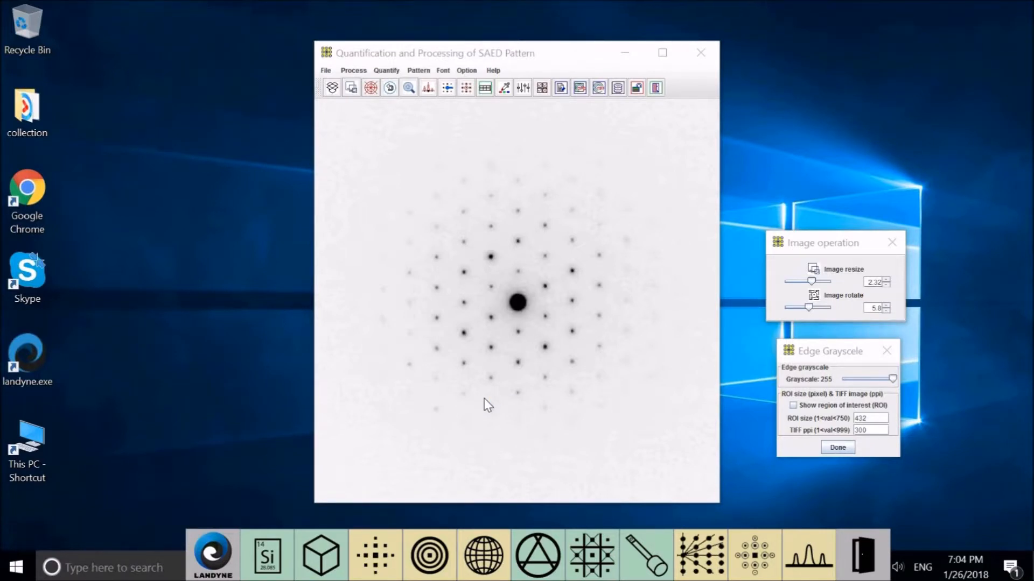
- Show the region of interest around the pattern and set its ROI size to 500 pixels
click(792, 406)
click(793, 407)
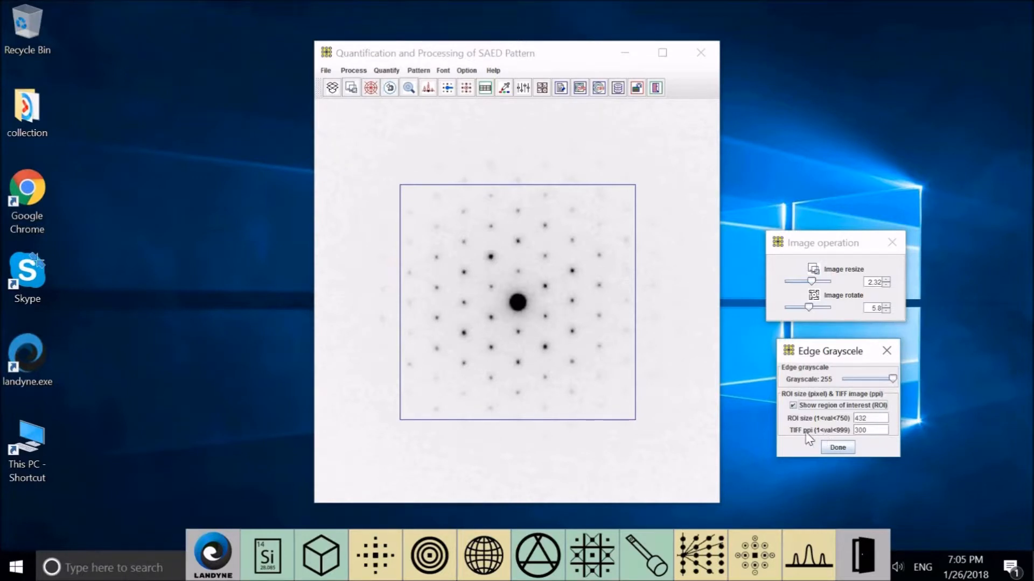
click(873, 420)
drag(873, 420, 819, 418)
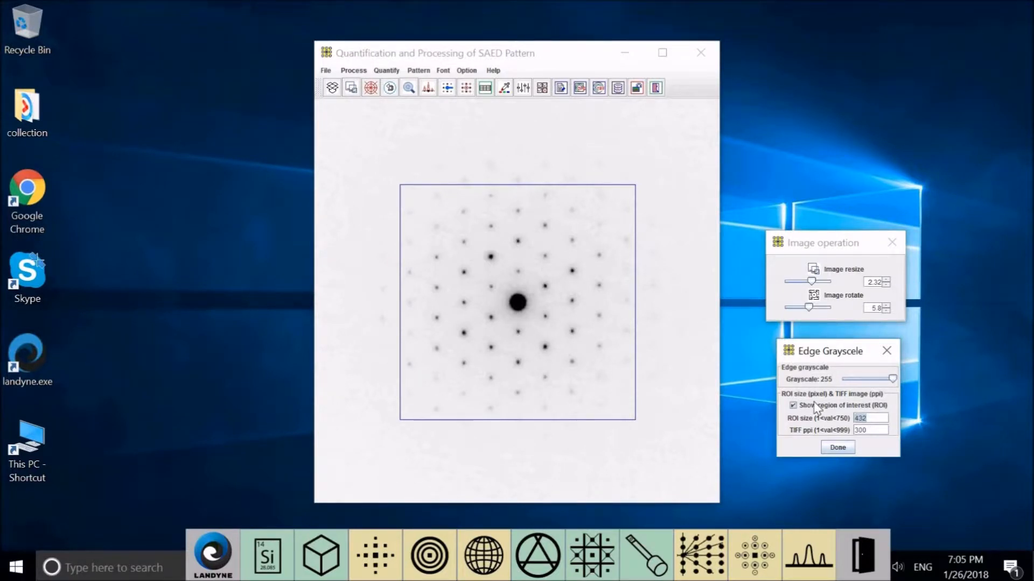
text(500)
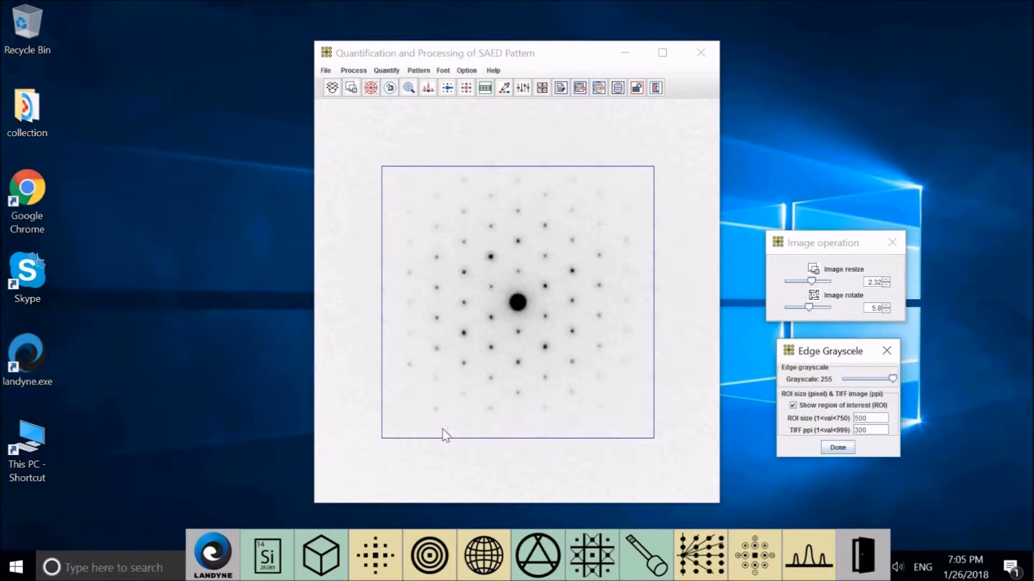
- Save the display as the TIFF image demo_qsaed_qsaed.tif in the results folder
click(325, 72)
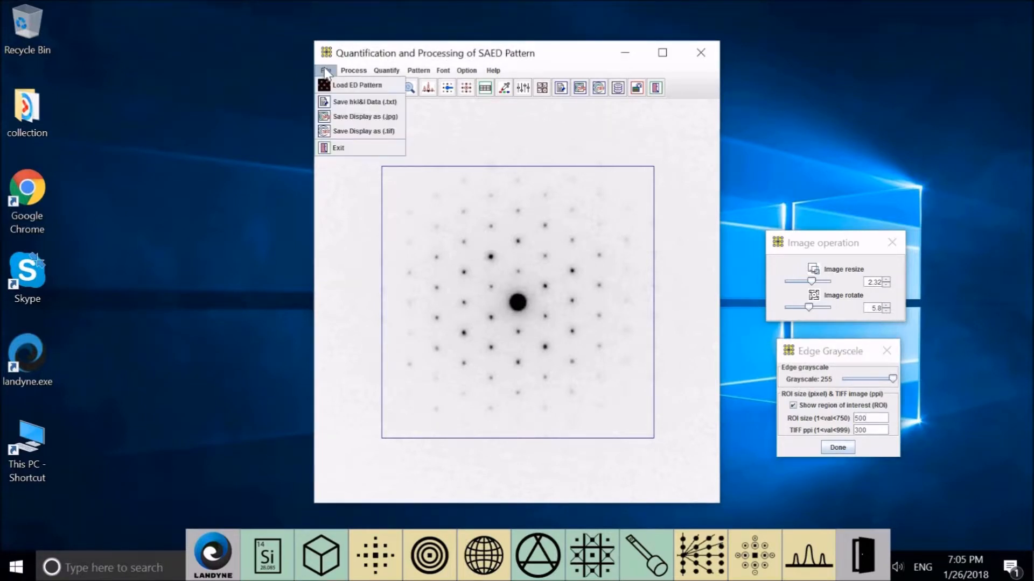
click(371, 132)
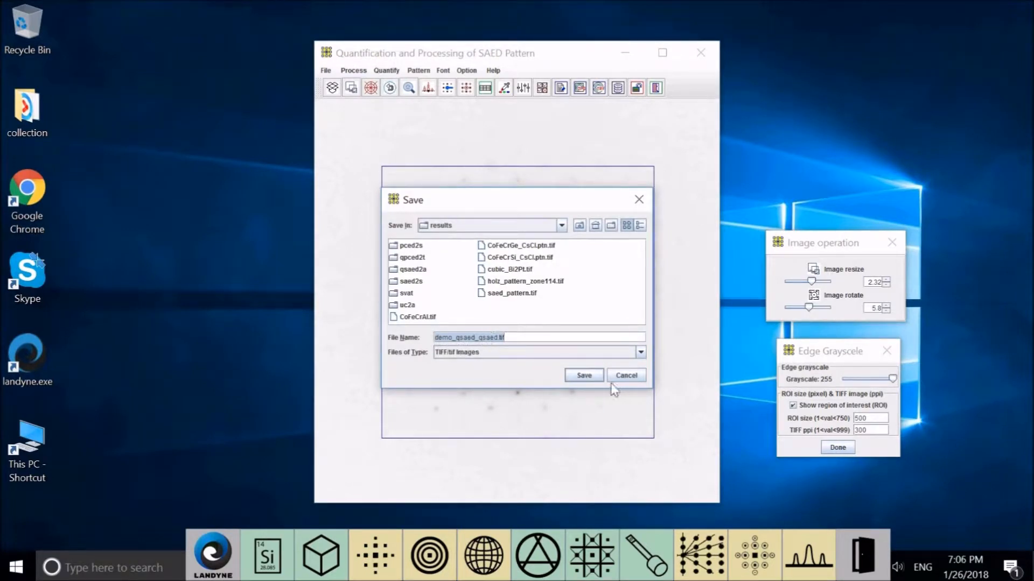
click(591, 377)
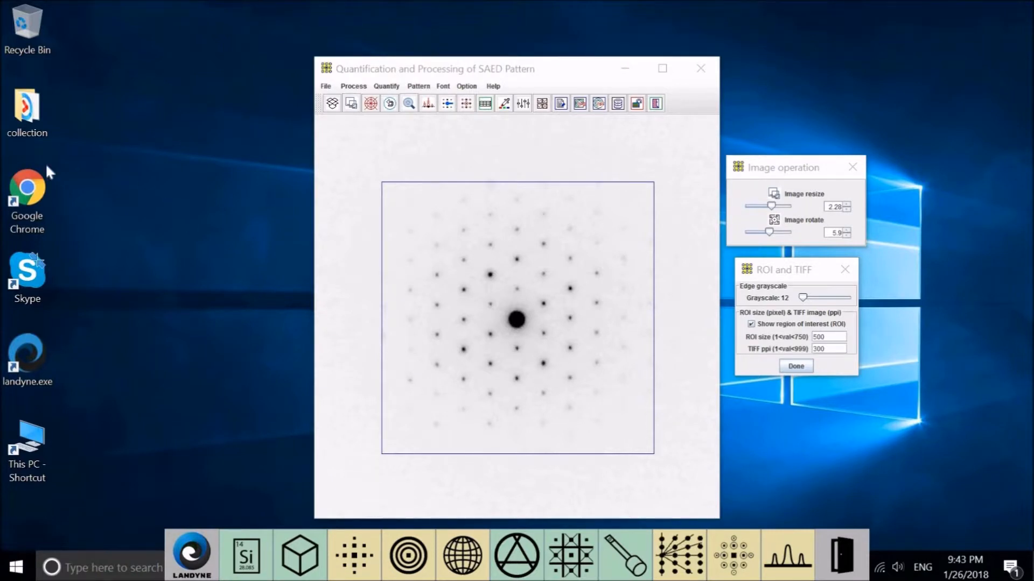
- View the saved demo_qsaed_qsaed.tif from the landyne3 results folder on drive C in Photos, and close it
double_click(34, 441)
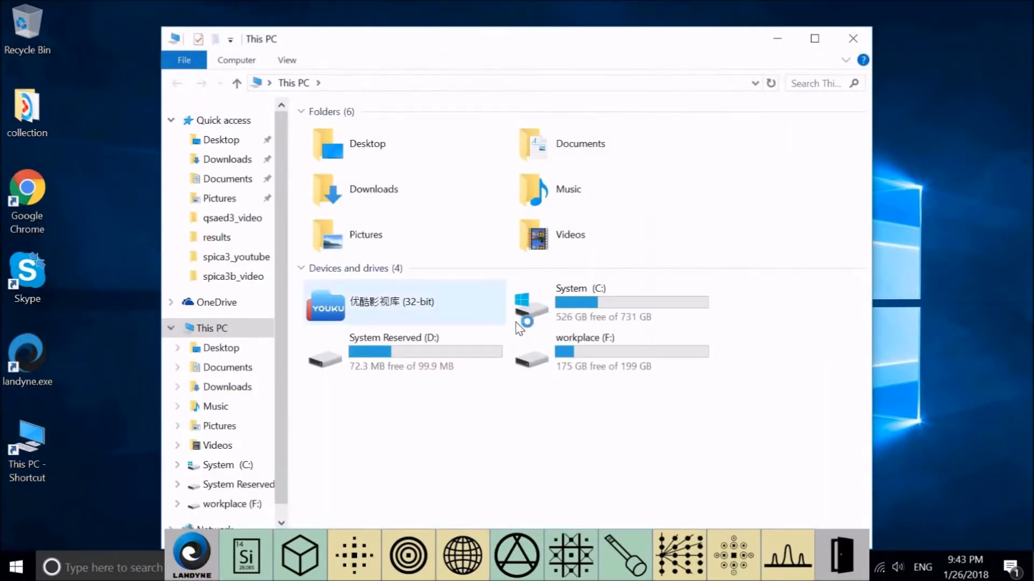
double_click(525, 320)
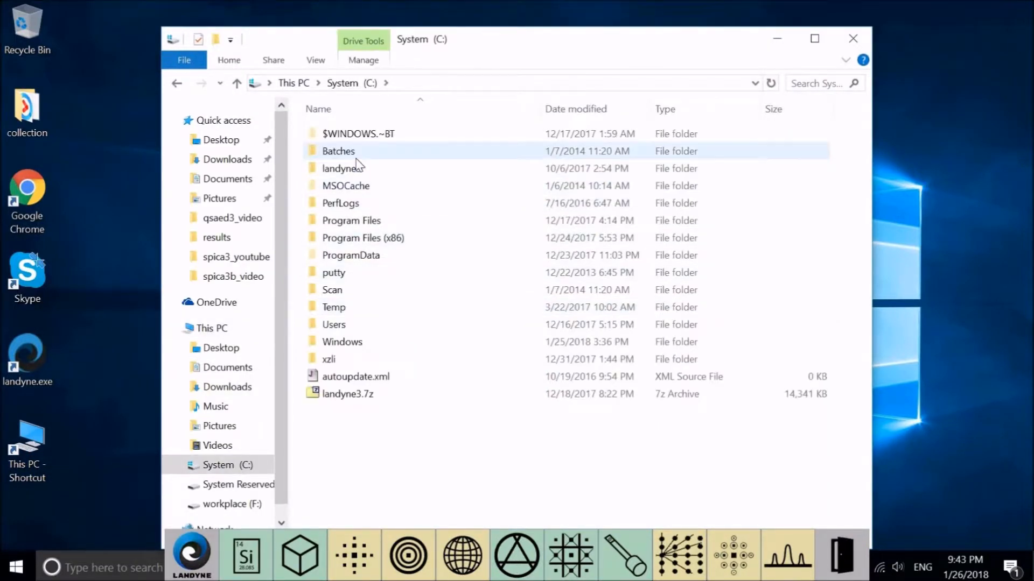
double_click(353, 172)
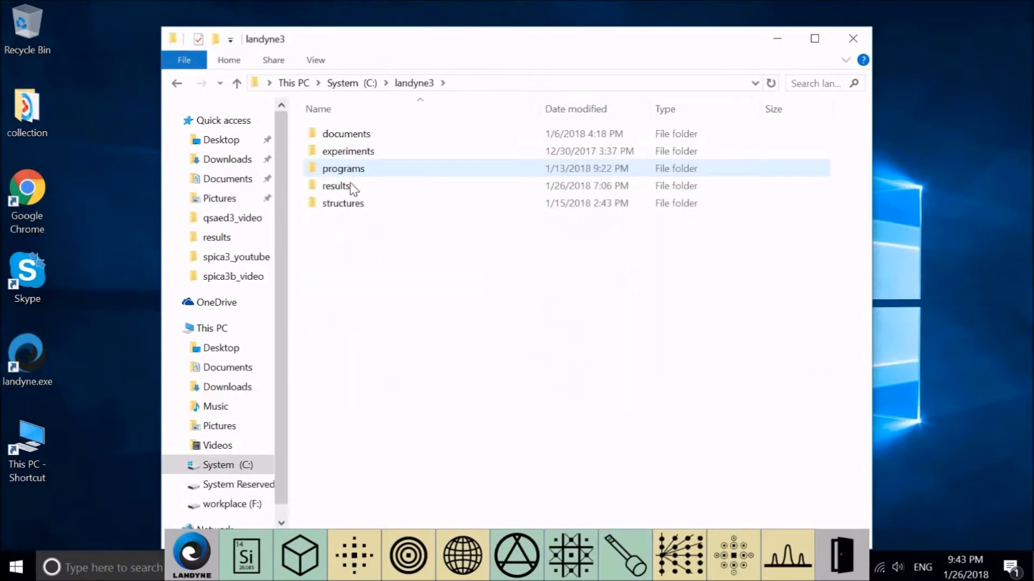
double_click(336, 186)
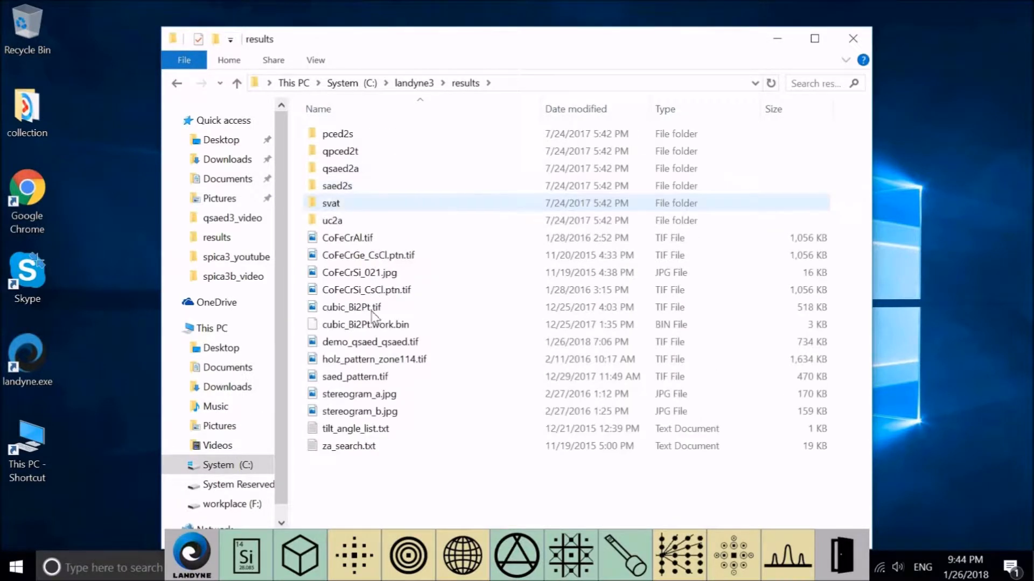
double_click(369, 343)
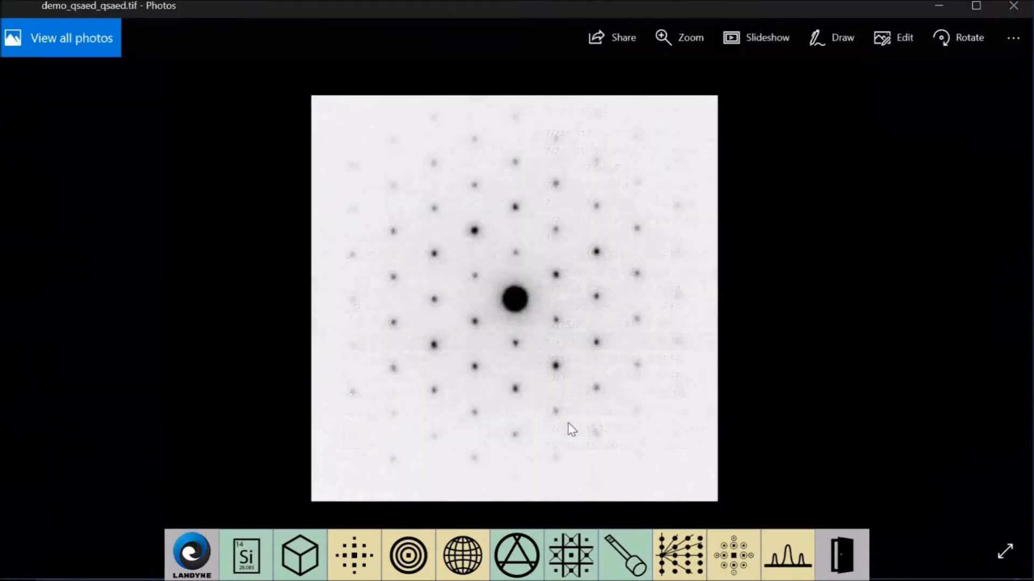
click(1005, 17)
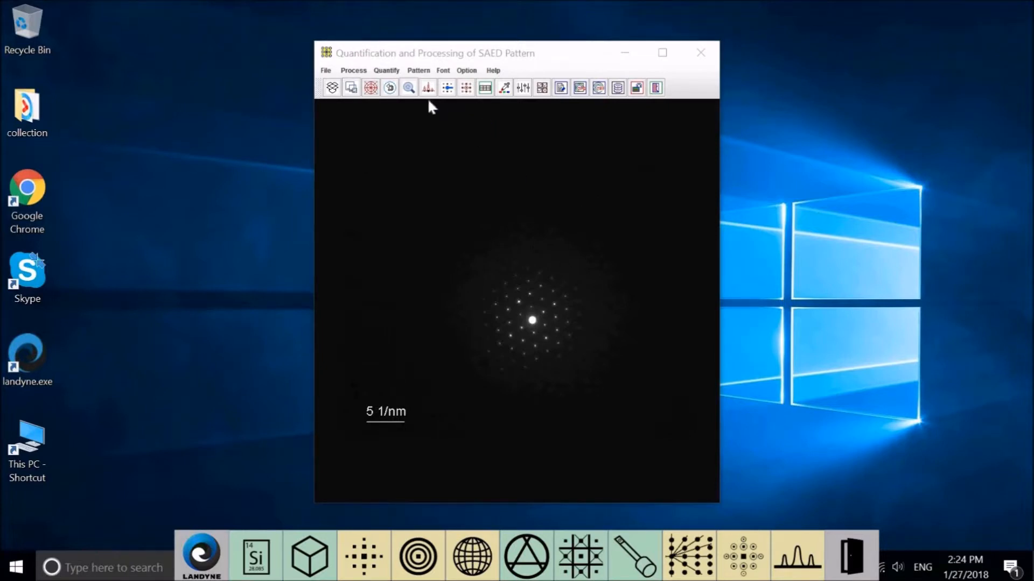
- Show the Shift & Center guide circles and move the original pattern's central bright spot onto their center
click(370, 87)
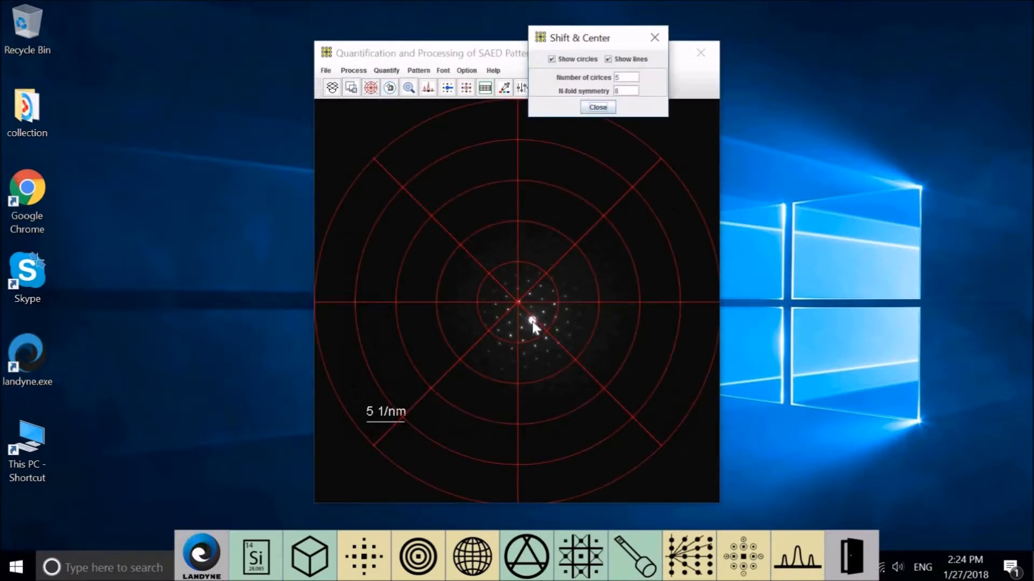
click(516, 302)
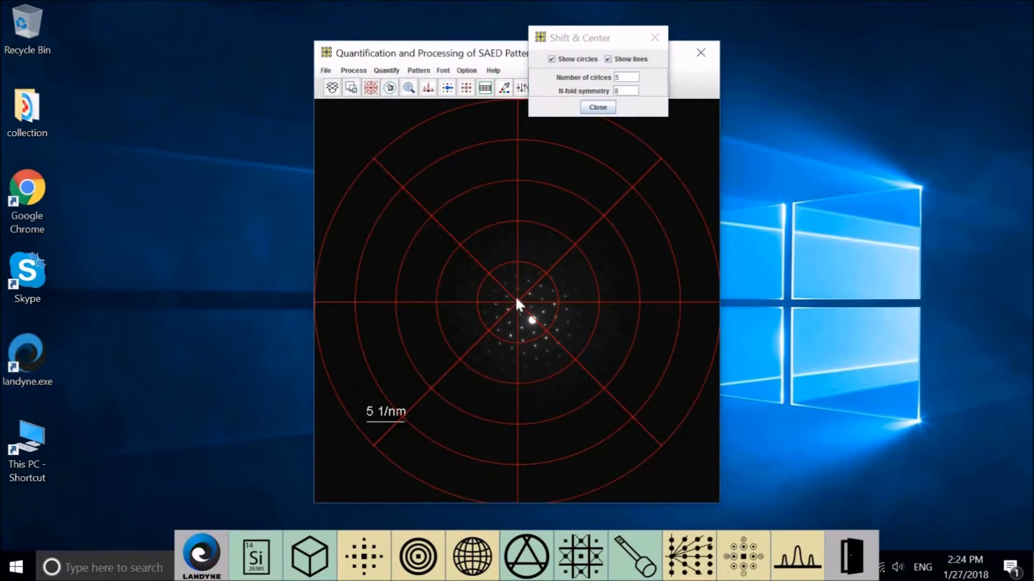
drag(532, 320, 515, 298)
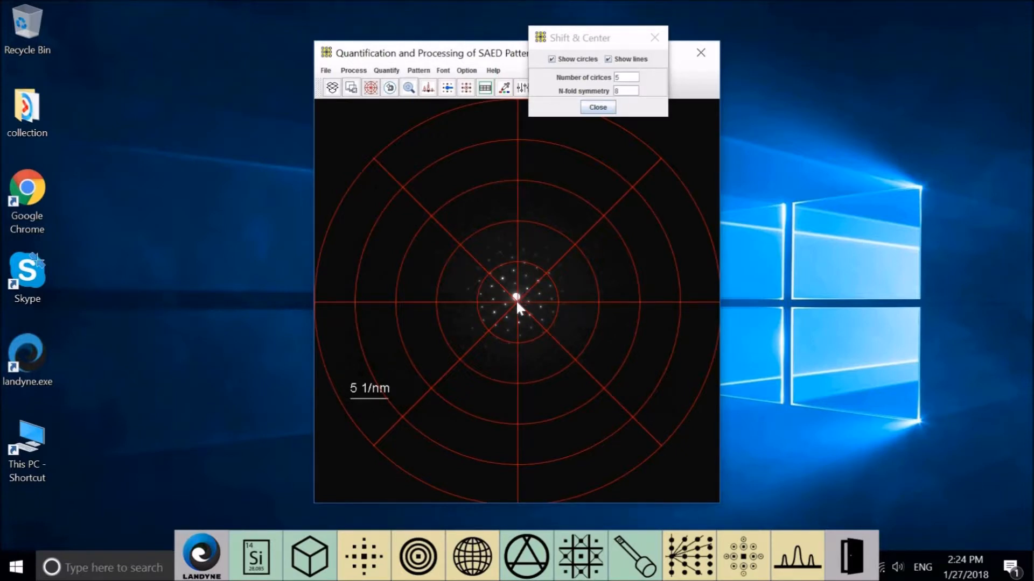
drag(516, 300, 515, 302)
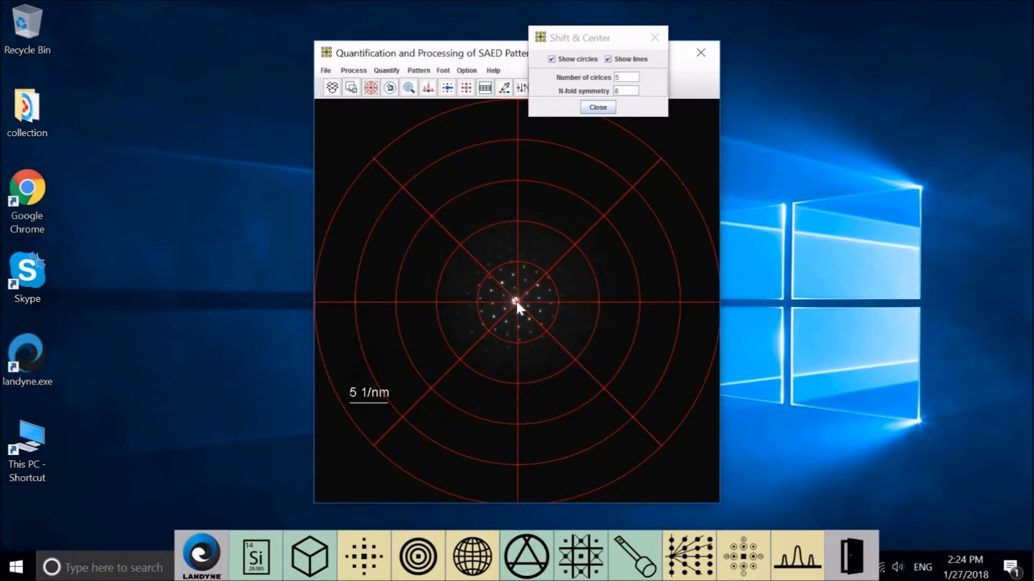
key(Right)
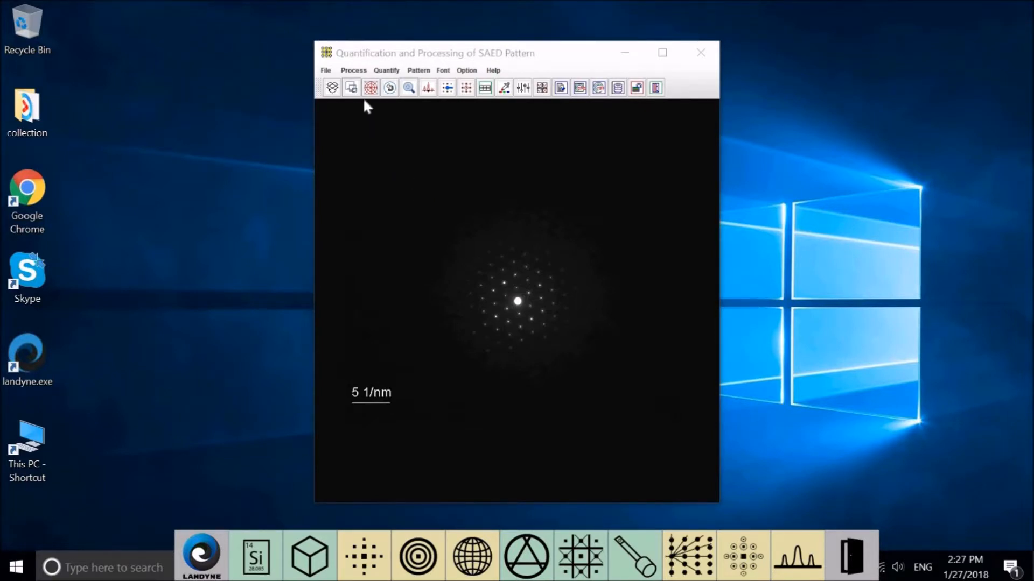
- Start the Calibrate command and shift the image so the 5 1/nm scale bar begins at the guide circles' center
click(359, 70)
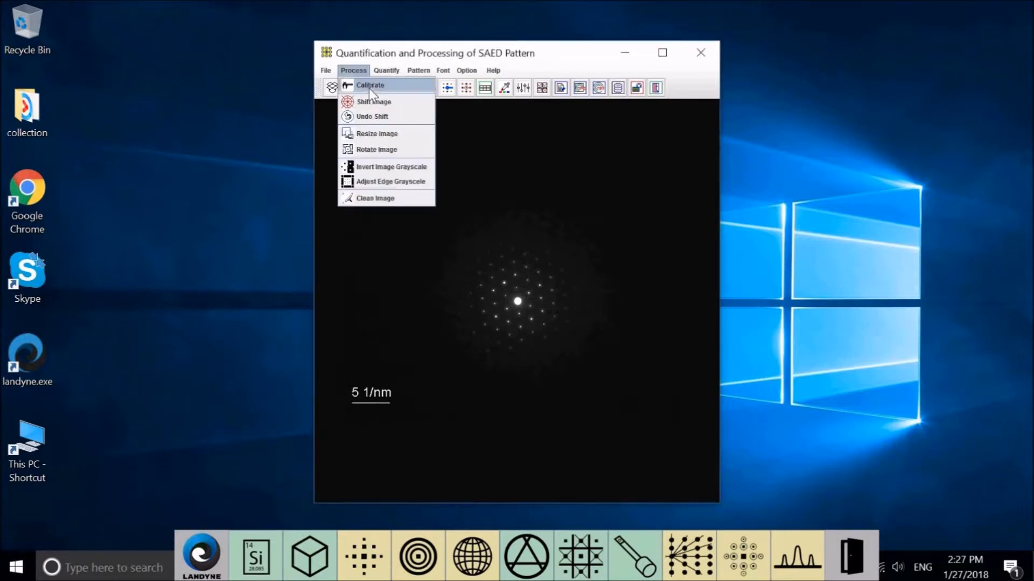
click(369, 88)
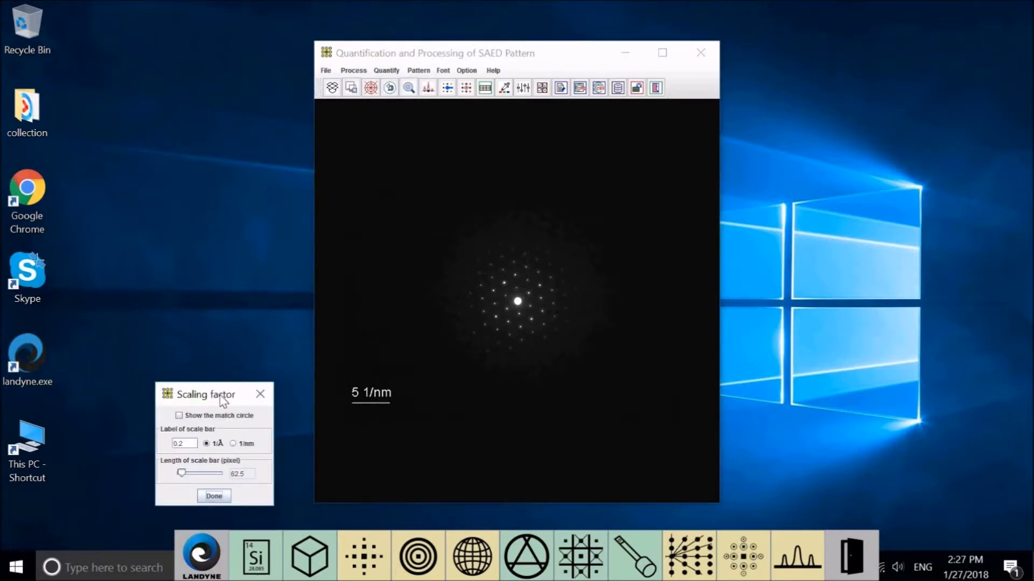
drag(218, 393, 244, 185)
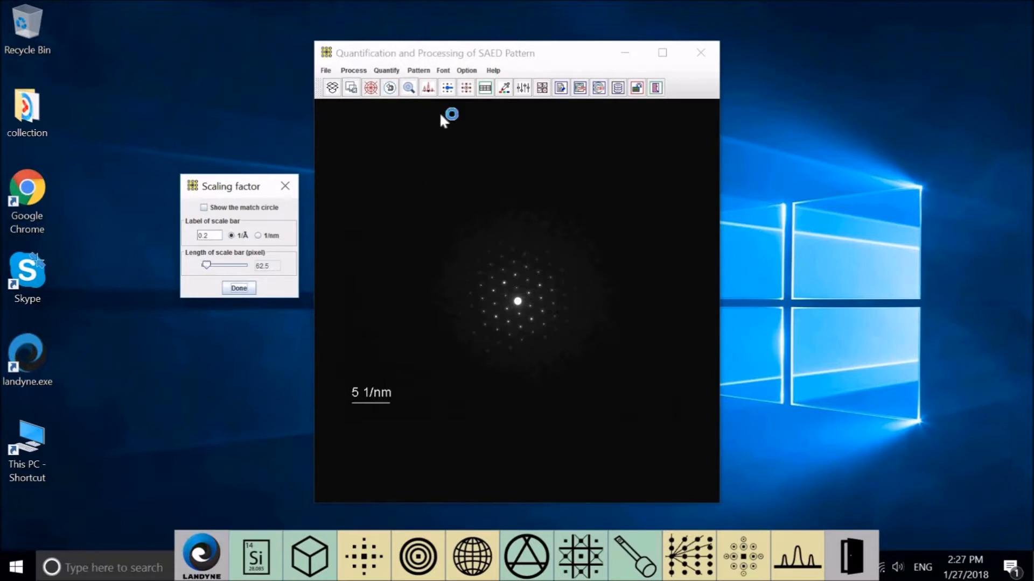
click(371, 88)
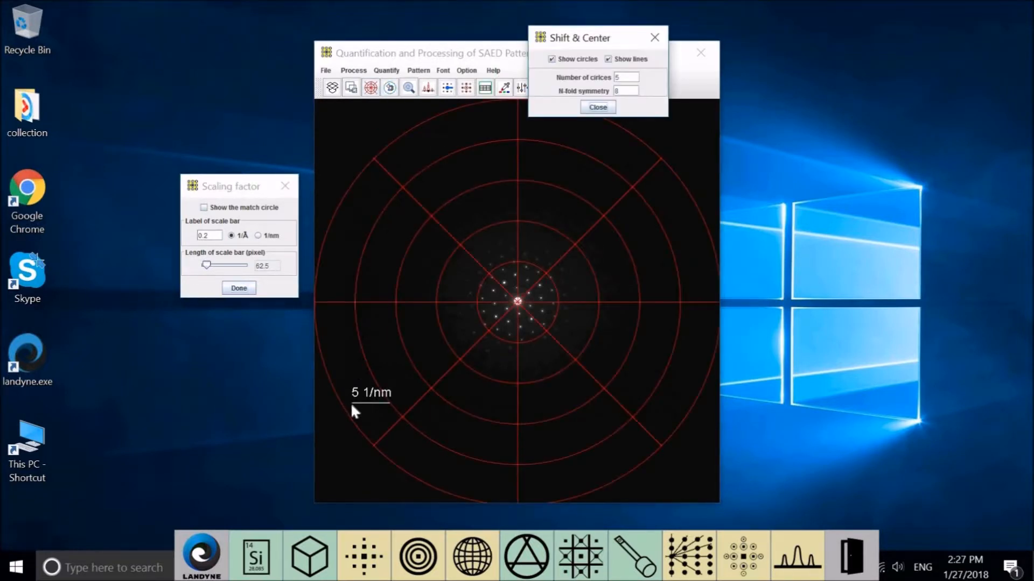
click(495, 330)
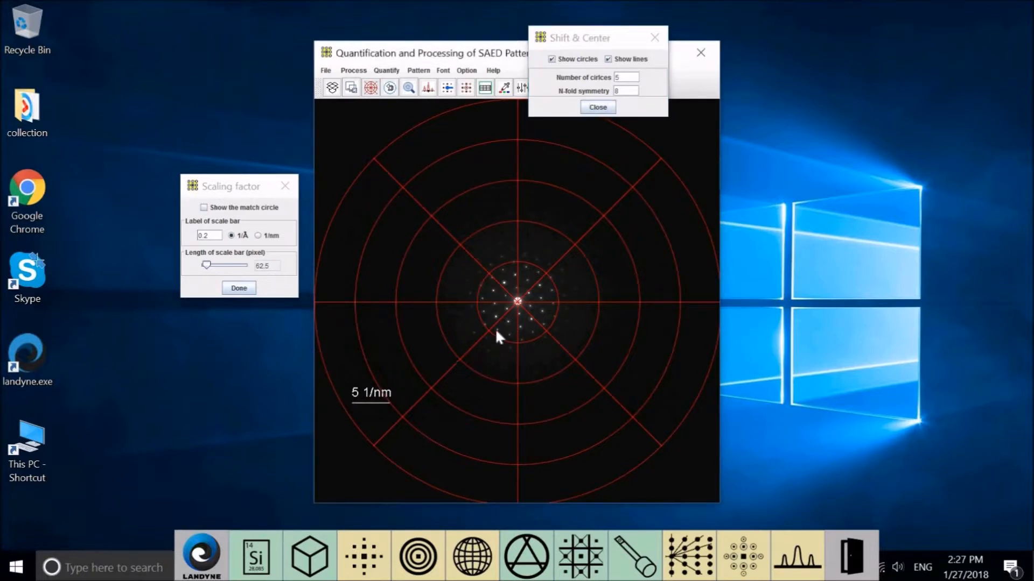
drag(522, 304, 517, 302)
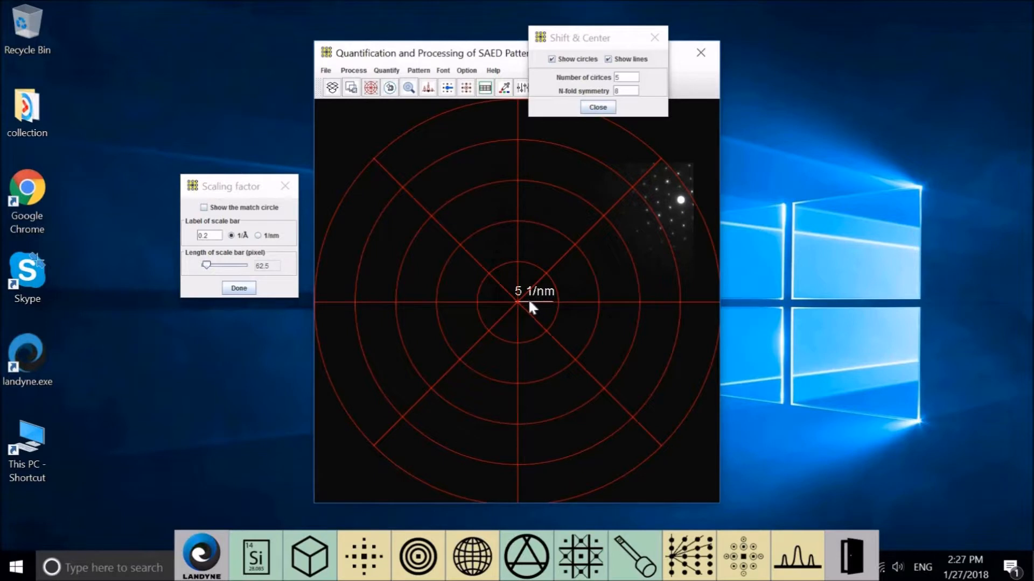
drag(532, 299, 533, 304)
- Show the match circle without the guide circles and set the scale bar length to 70.5 pixels to match the bar
click(204, 208)
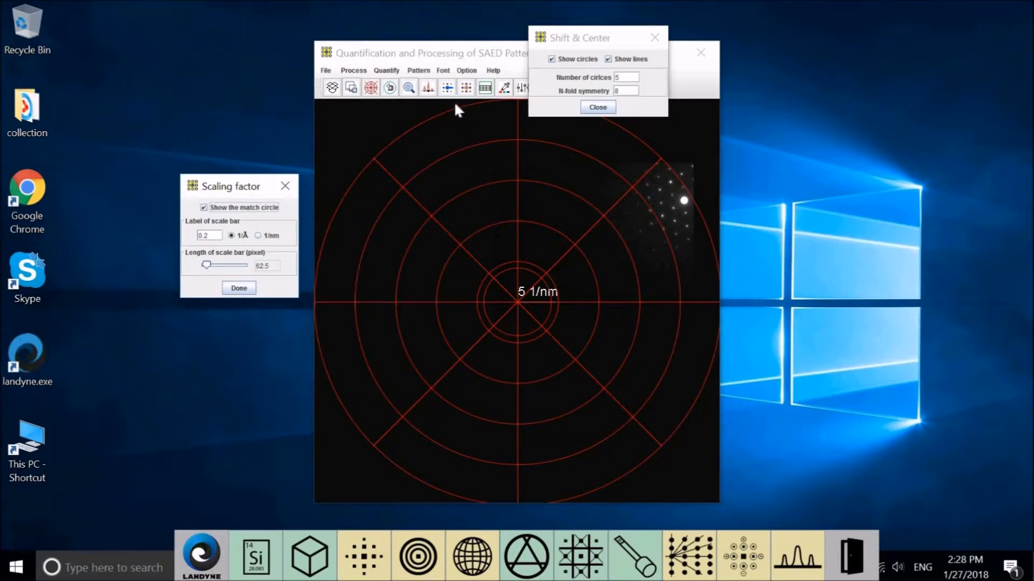
click(599, 108)
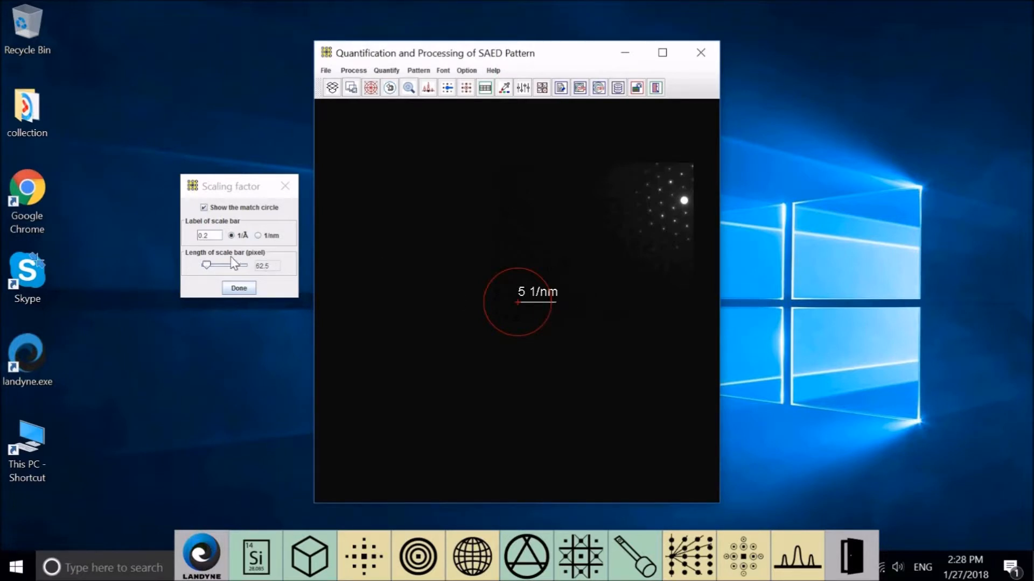
click(207, 265)
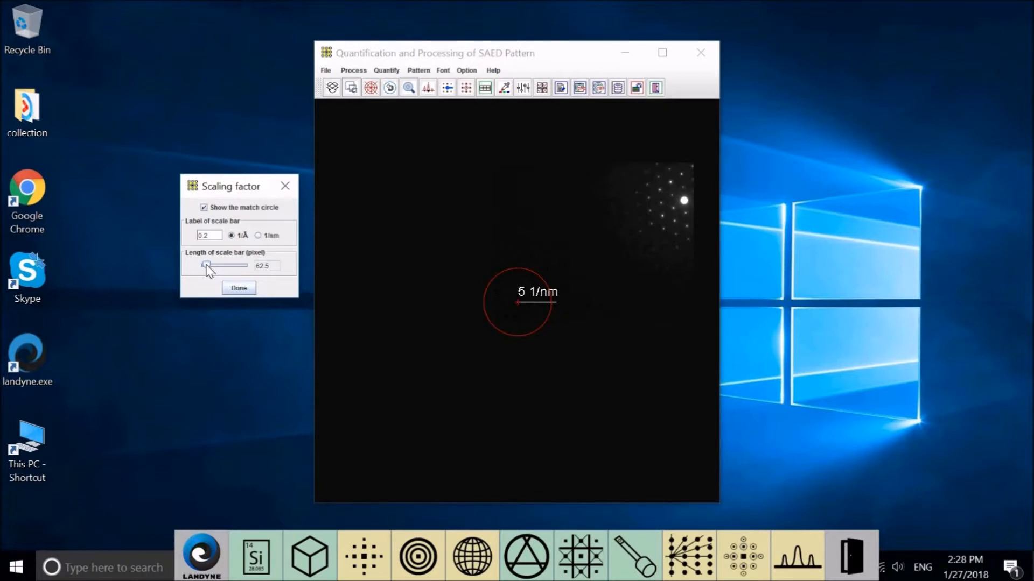
key(Right)
key(Right)
key(Right)
key(Right)
key(Right)
key(Right)
key(Right)
key(Right)
key(Right)
key(Right)
key(Right)
key(Right)
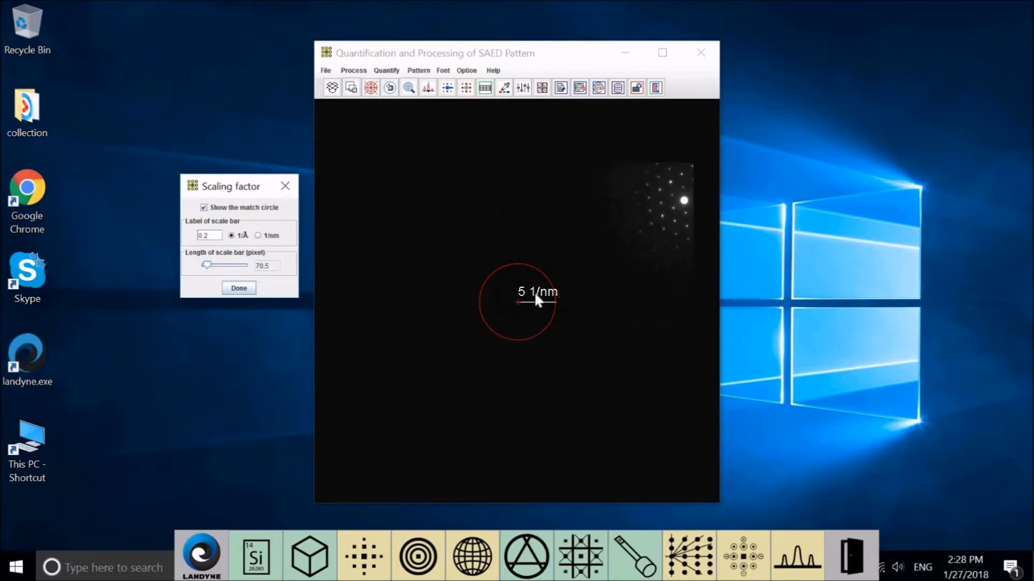
- Set the scale bar label to 5 in 1/nm units, apply the calibration, and hide the match circle
click(256, 235)
click(205, 235)
drag(165, 239, 160, 237)
text(5)
click(243, 291)
click(242, 291)
click(242, 291)
click(204, 208)
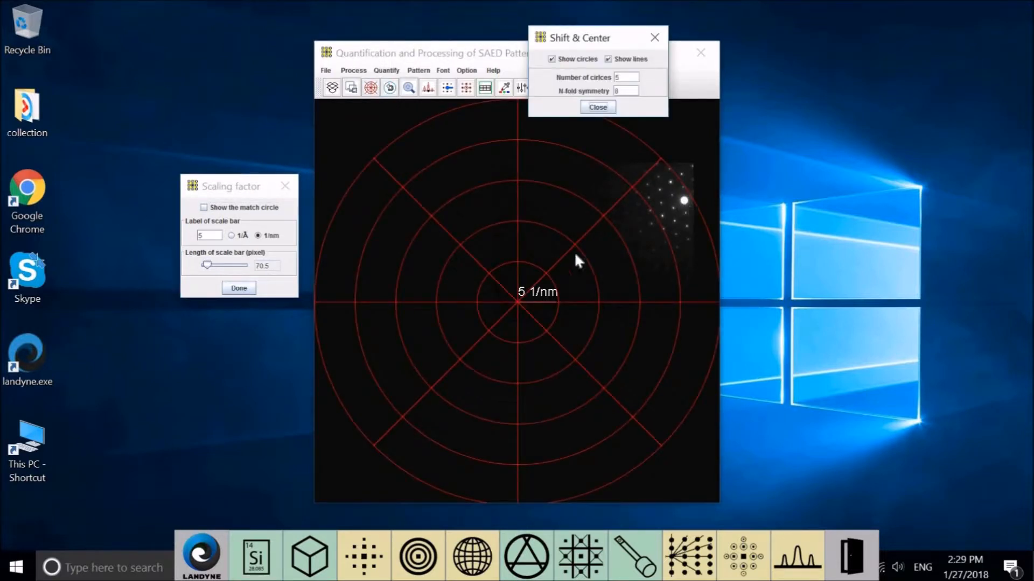
- Shift the calibrated image so the central bright spot returns to the guide circles' center
click(518, 303)
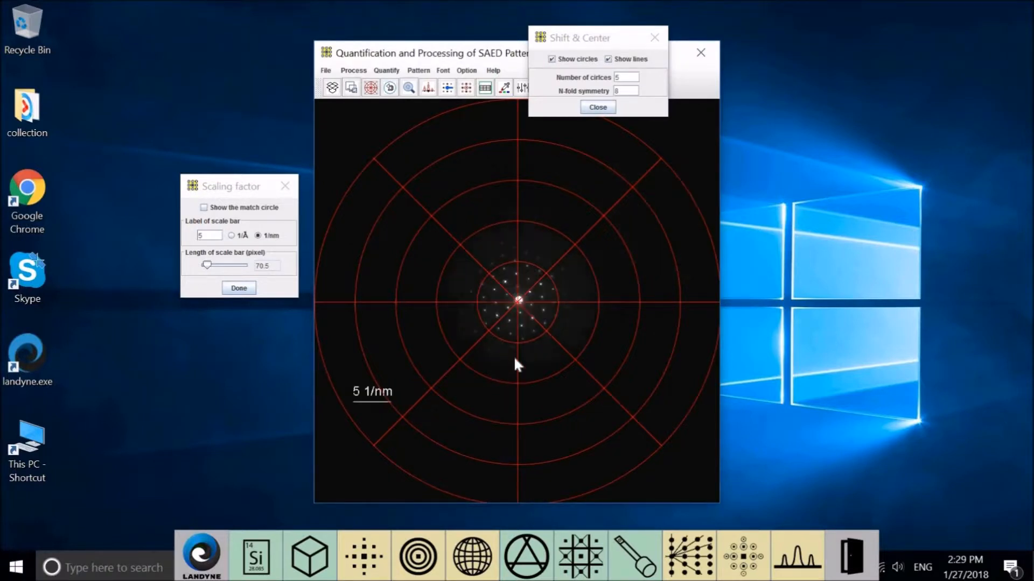
click(516, 303)
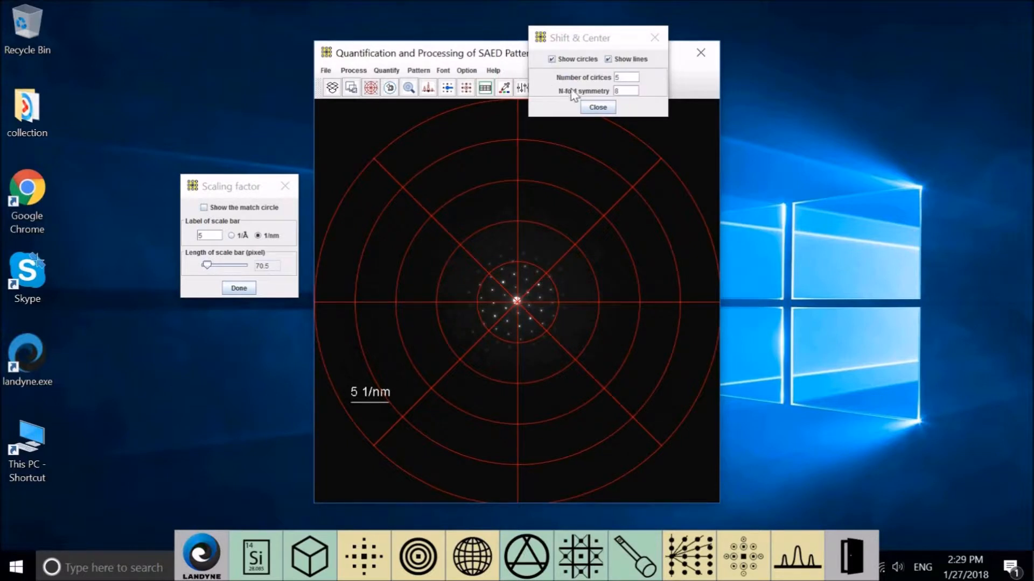
- Close the Shift & Center settings and start 2D Pattern quantification with Hints and Tips enabled
click(596, 108)
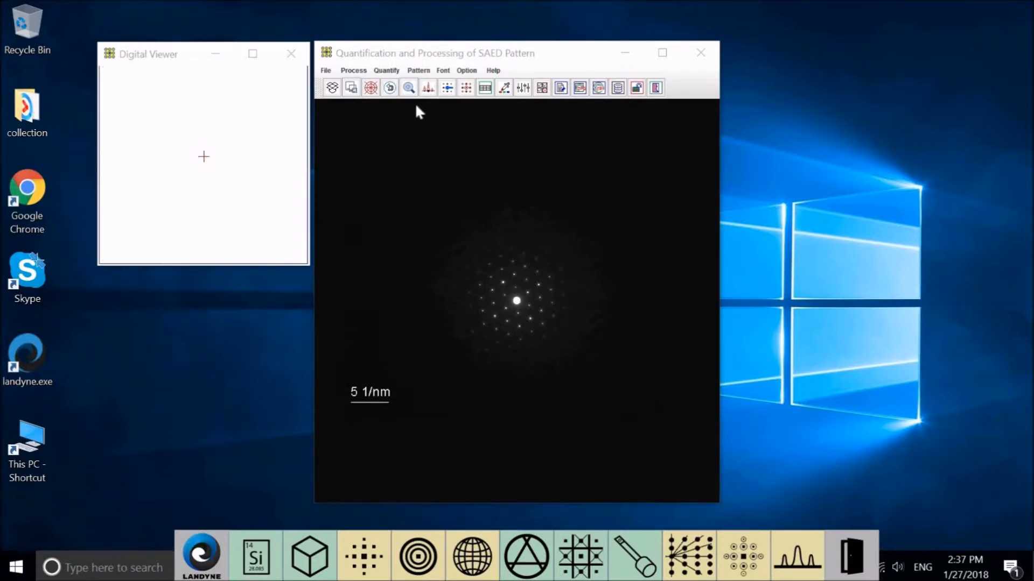
click(395, 73)
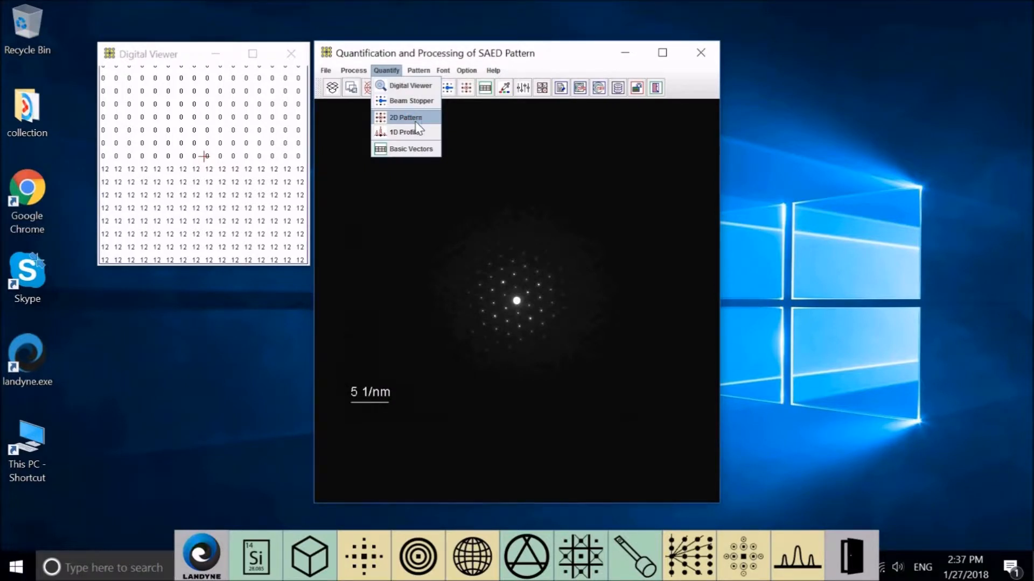
click(415, 119)
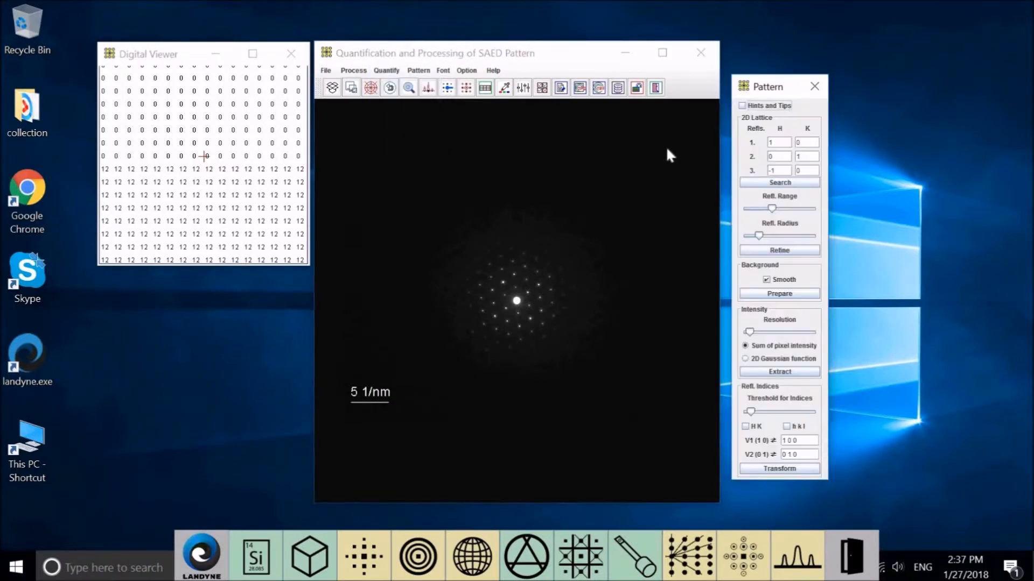
click(742, 106)
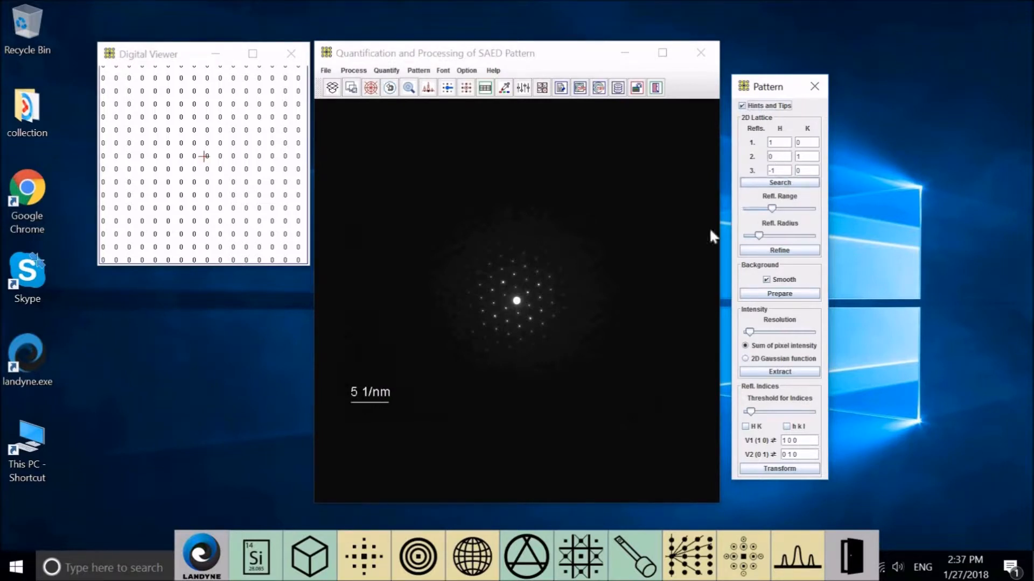
- Search the 2D lattice by marking the (1 0), (0 1) and (-1 0) reflections around the central spot, then read and dismiss the hint
click(797, 157)
text(1)
click(779, 183)
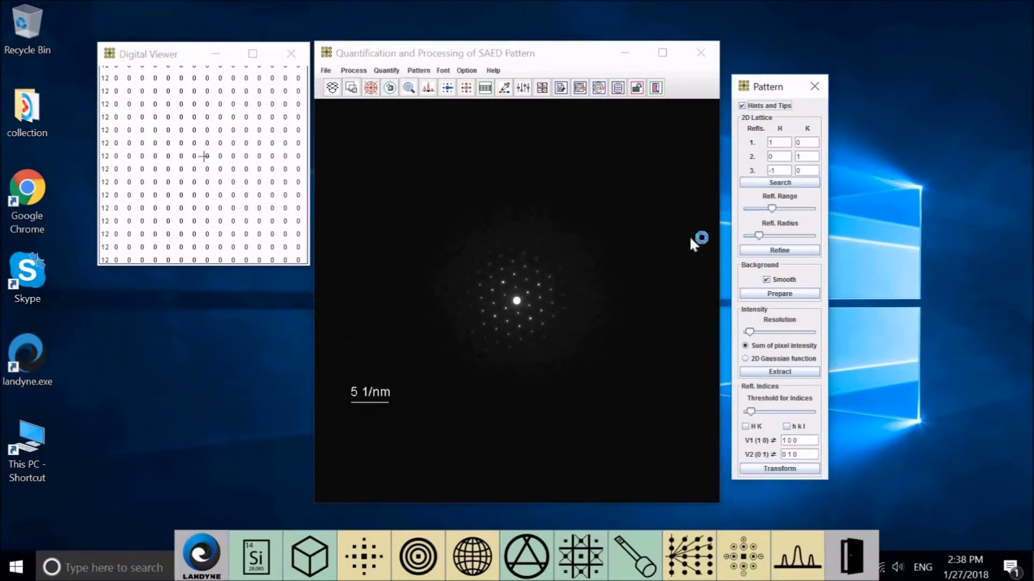
click(527, 292)
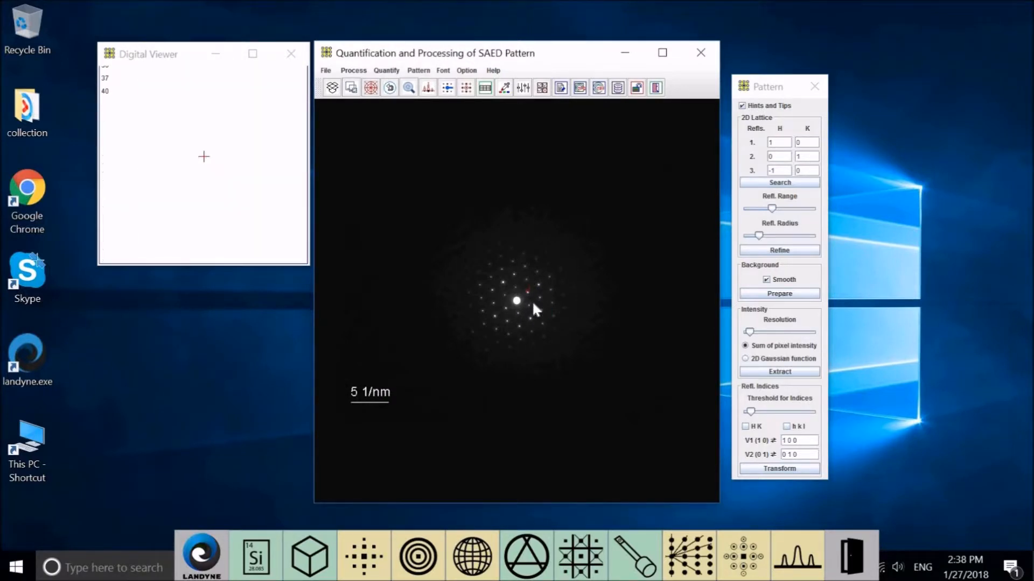
click(528, 291)
click(796, 183)
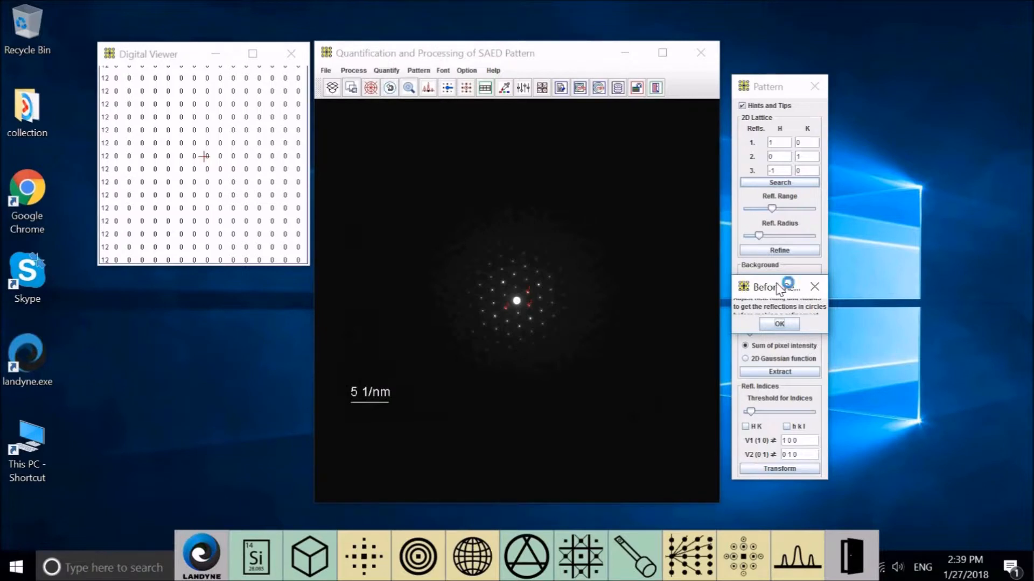
drag(774, 285, 771, 289)
drag(666, 311, 594, 341)
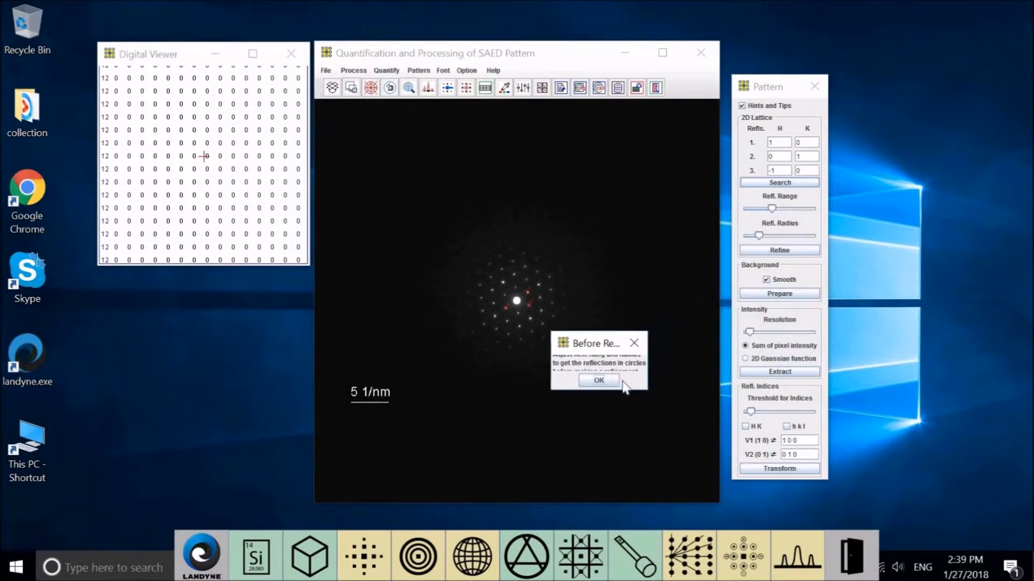
drag(624, 392, 620, 469)
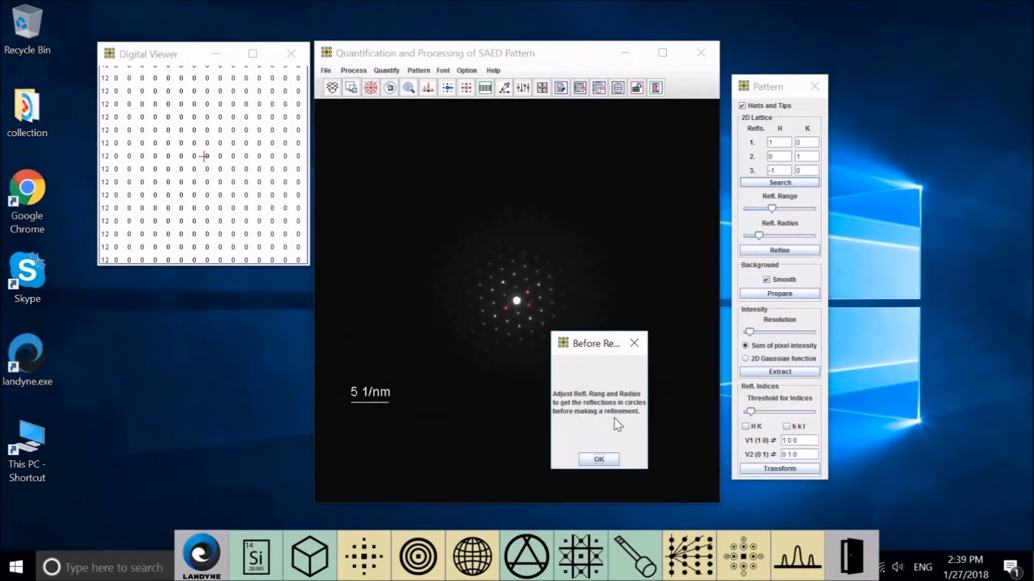
click(600, 459)
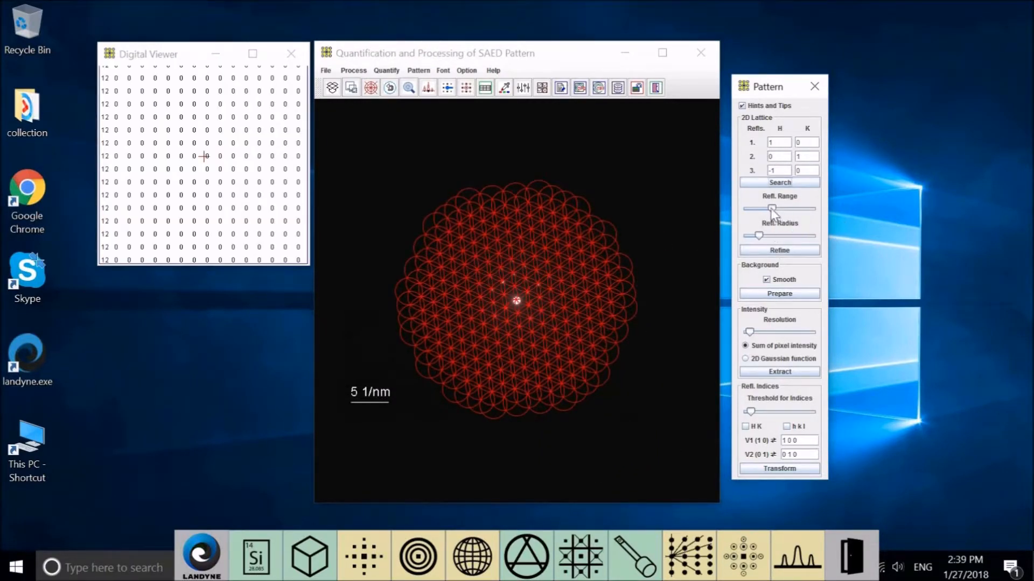
- Reduce the reflection range and radius so small separate circles enclose only the inner reflections around the central spot
drag(771, 206, 756, 209)
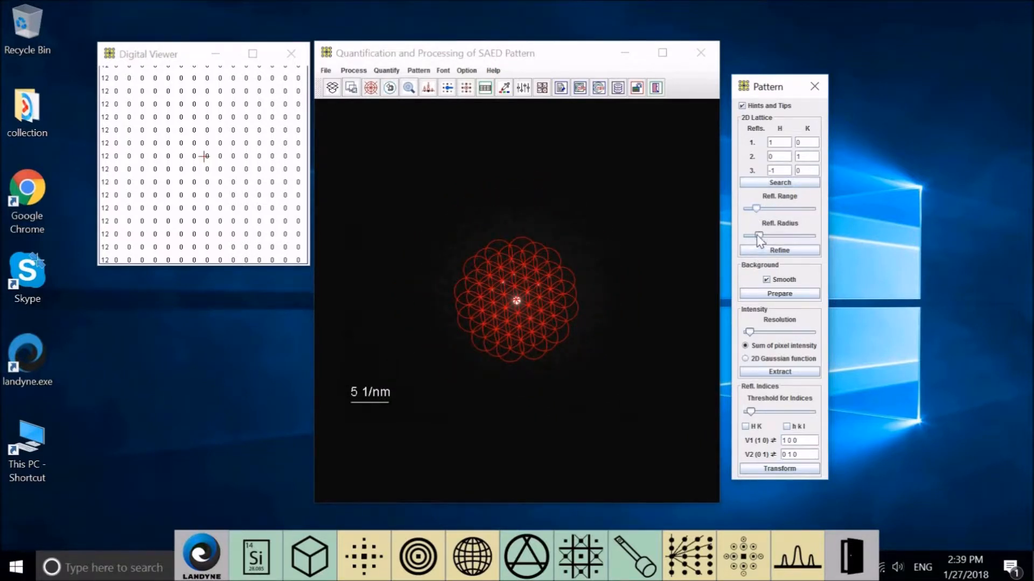
drag(757, 235, 742, 241)
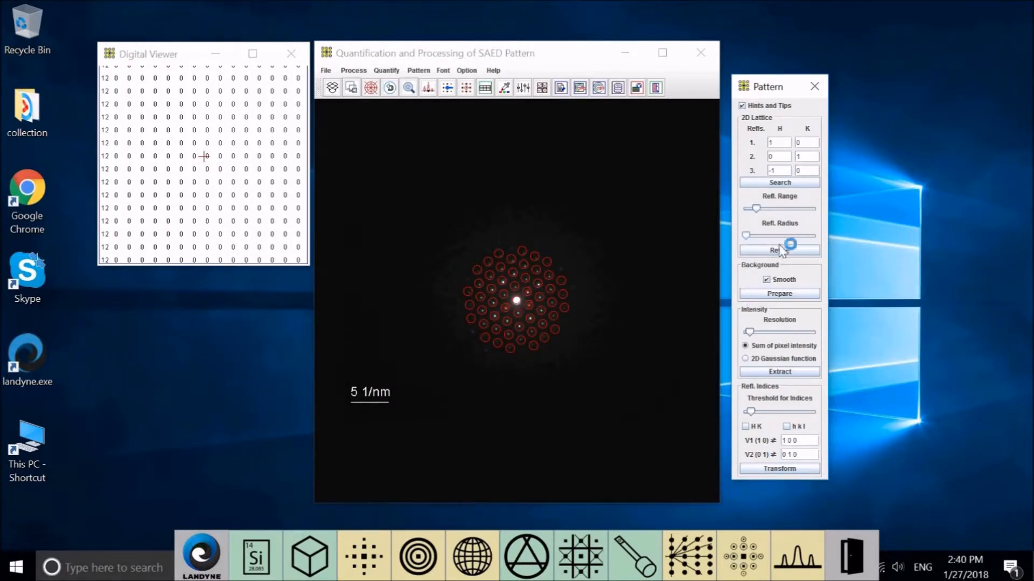
drag(756, 208, 750, 209)
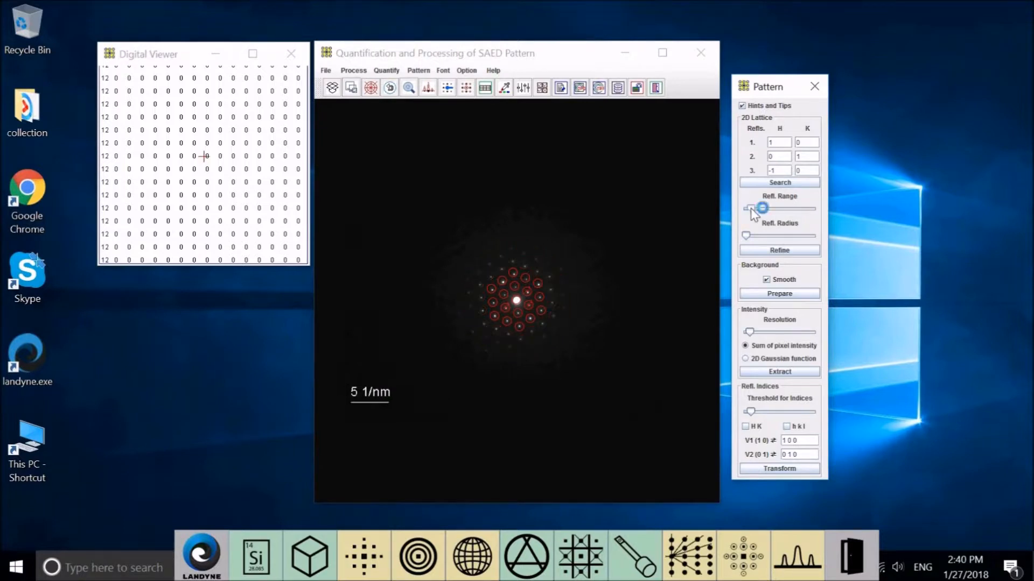
click(753, 208)
drag(752, 210, 750, 209)
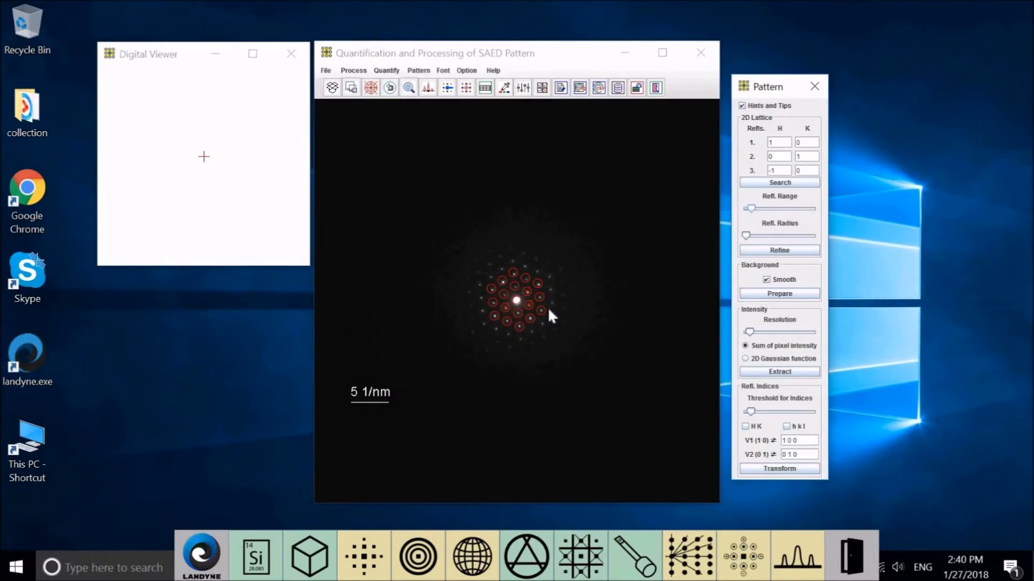
- Refine the 2D lattice twice, reading and dismissing the After Refinement hint each time
click(802, 252)
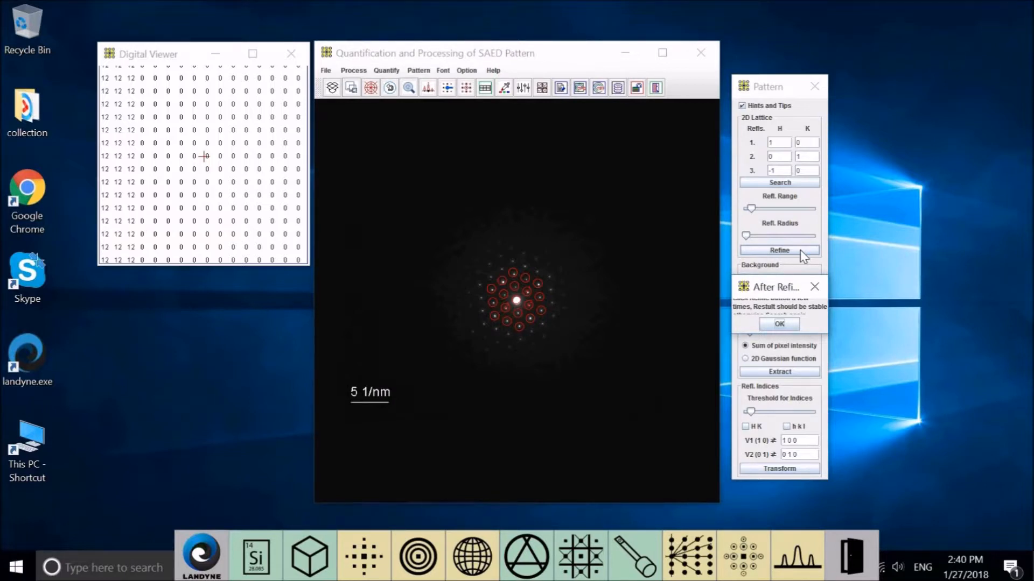
click(787, 325)
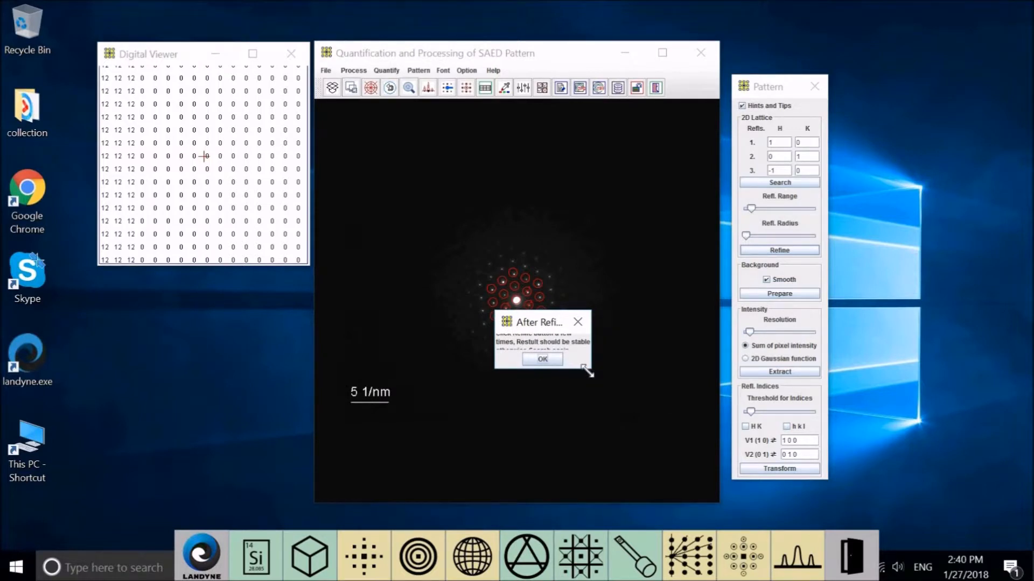
drag(590, 369, 648, 421)
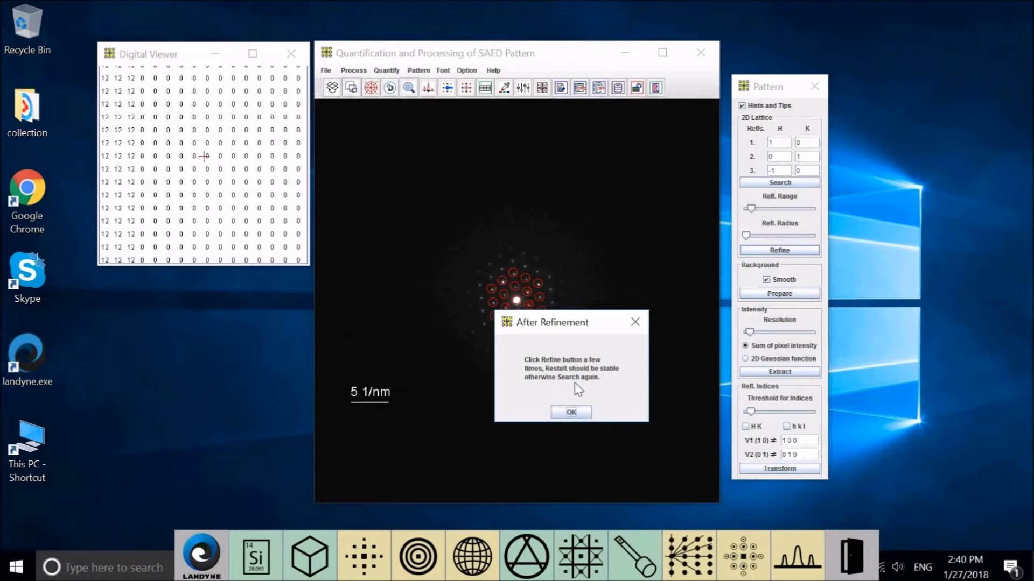
click(579, 413)
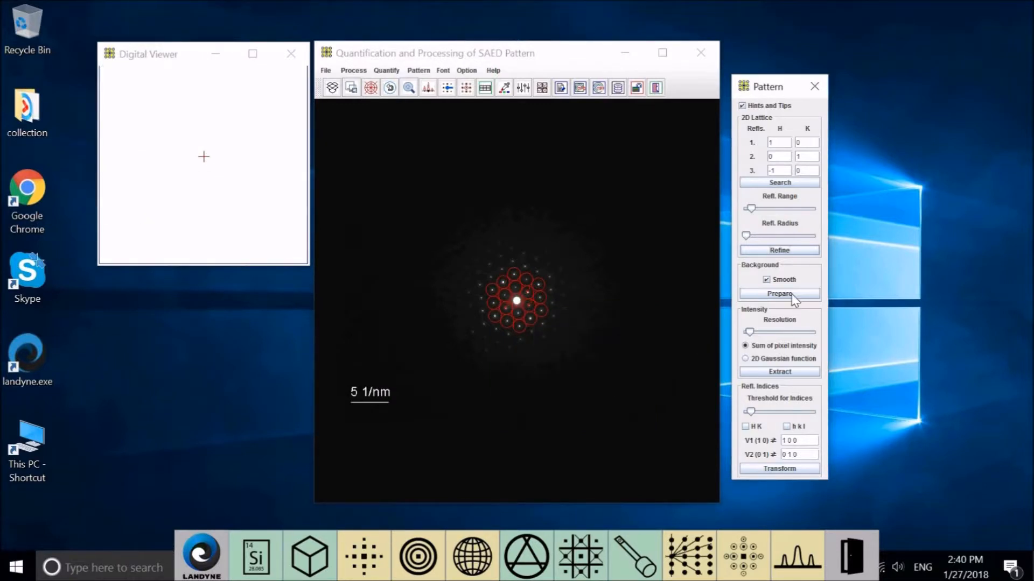
click(810, 253)
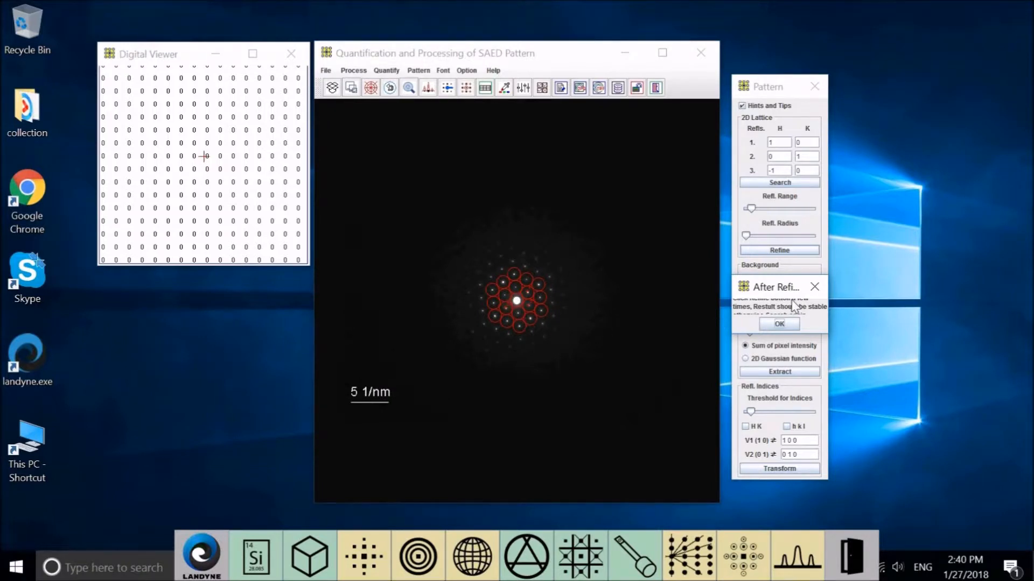
drag(789, 292, 584, 353)
drag(614, 397, 652, 420)
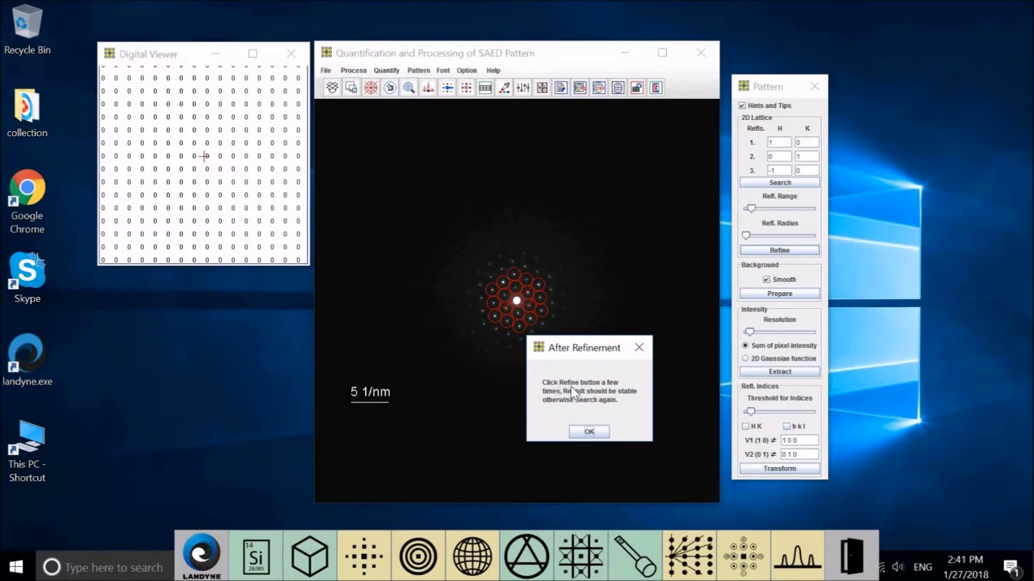
click(589, 432)
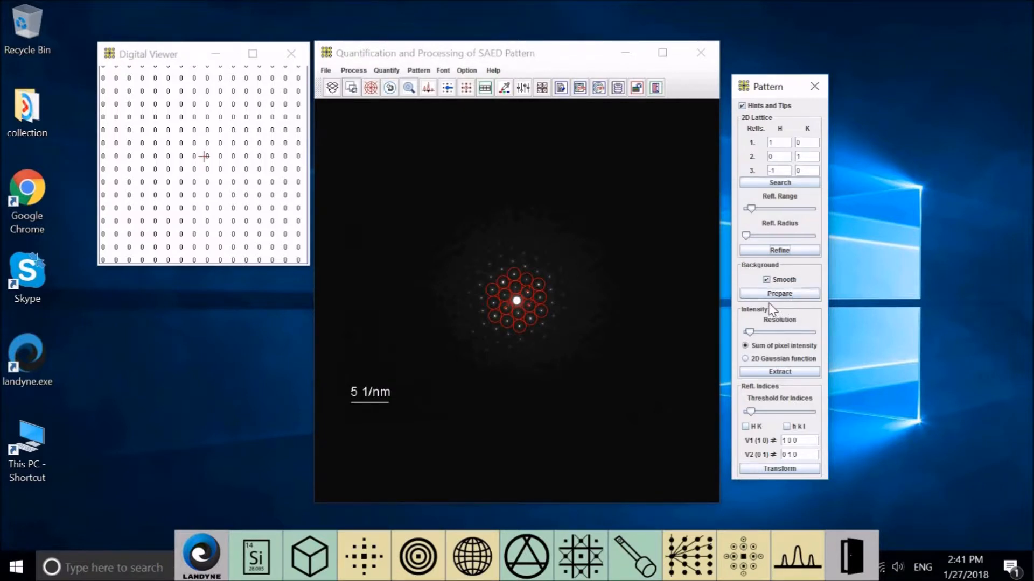
- Prepare the smoothed background data and move the Background Viewer clear of the diffraction pattern
click(802, 293)
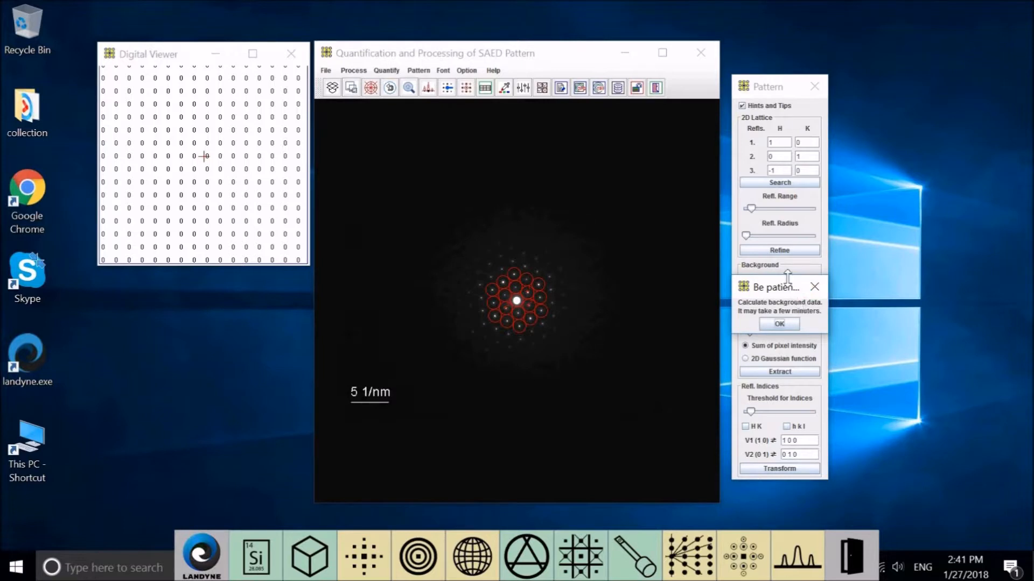
drag(794, 287, 541, 346)
drag(567, 391, 653, 436)
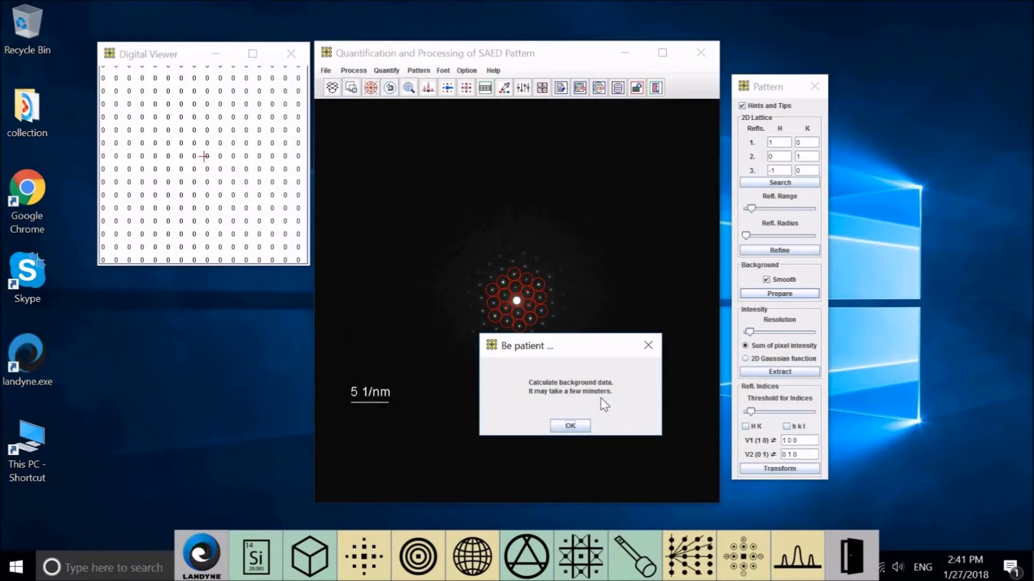
click(569, 426)
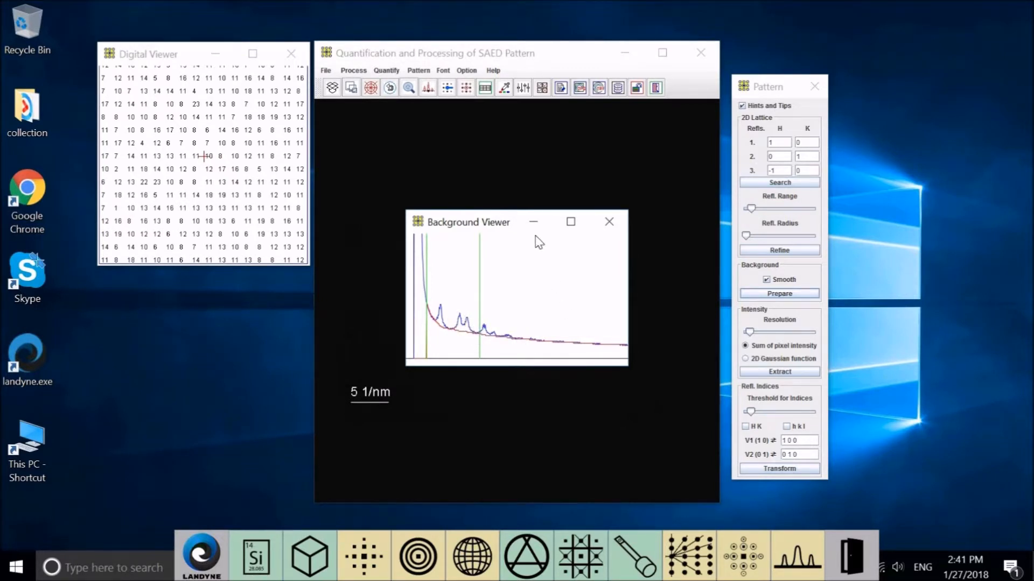
drag(509, 224, 454, 484)
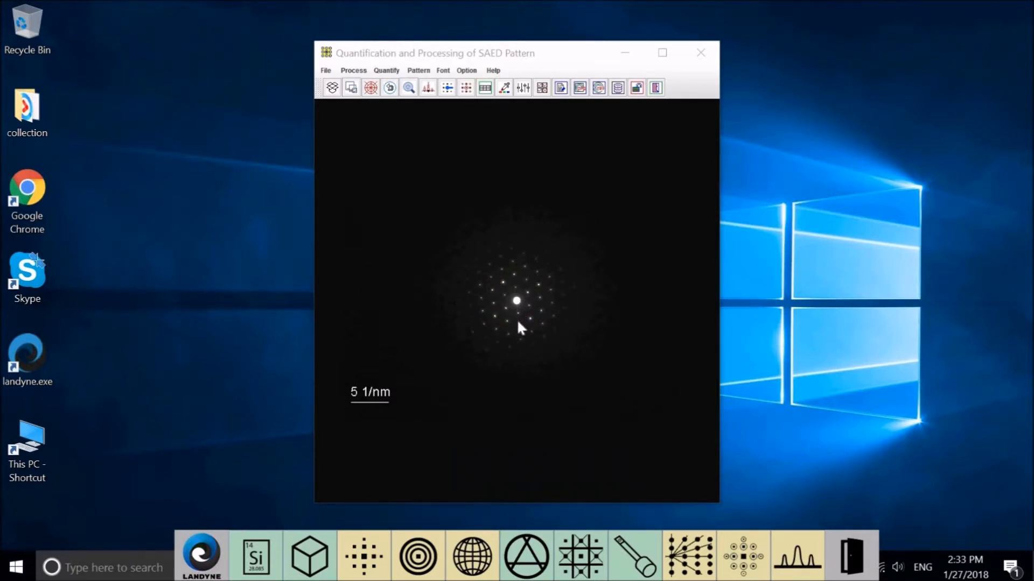
- Open the Digital Viewer and place it beside the pattern window
click(390, 71)
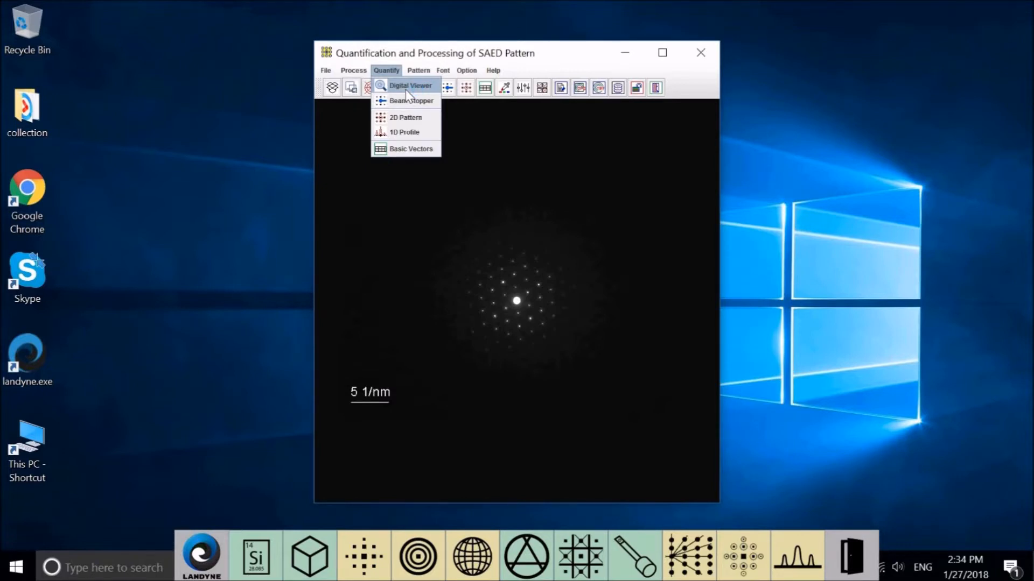
click(406, 86)
drag(493, 191, 181, 226)
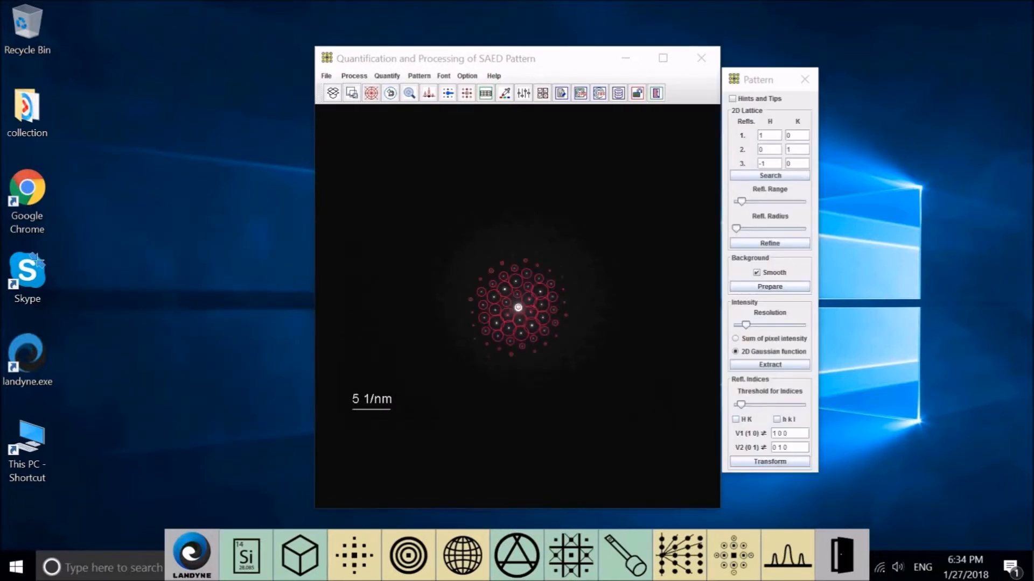
- Change the colour of the reflection circles to blue
click(417, 76)
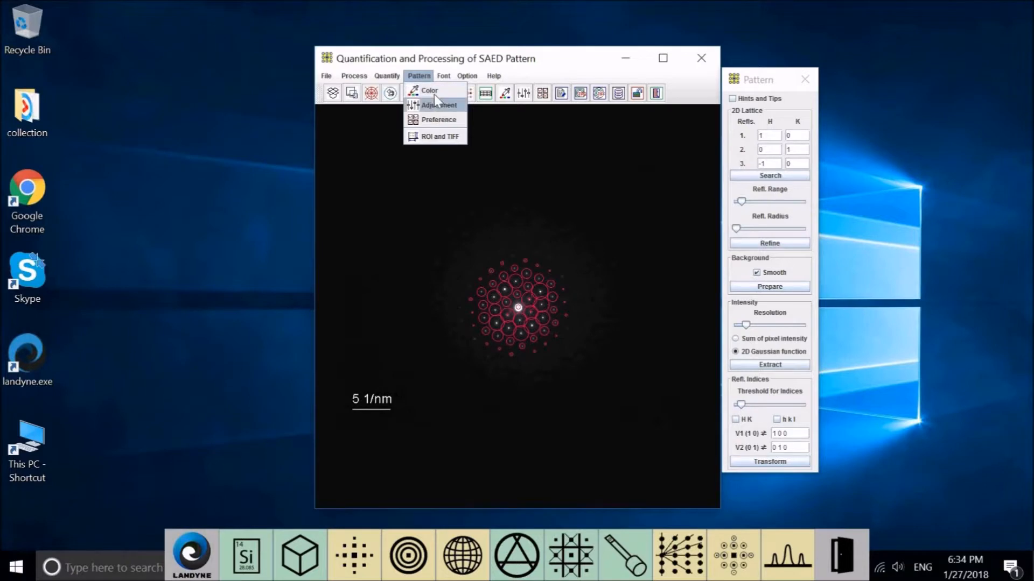
click(434, 96)
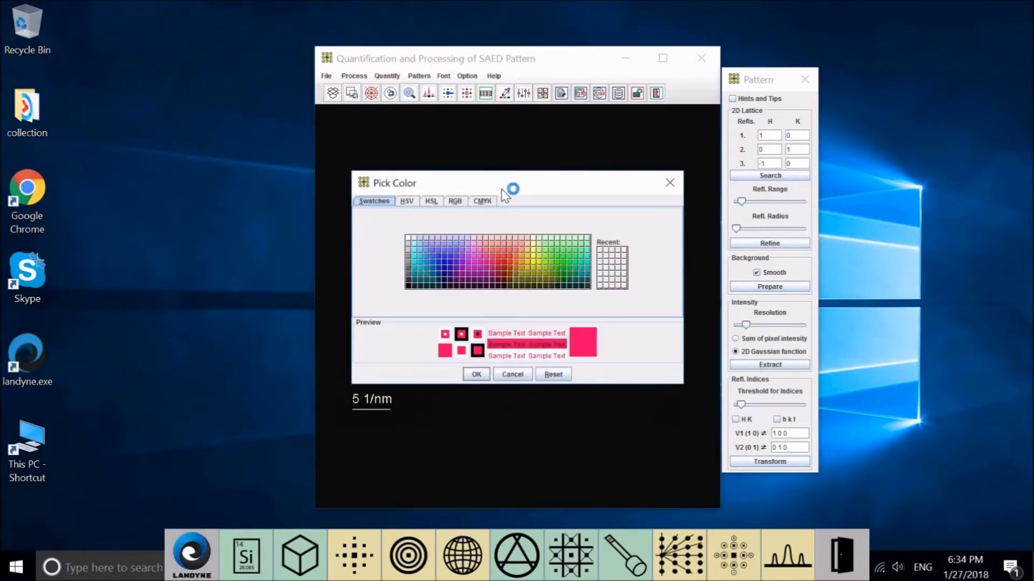
drag(498, 185, 295, 372)
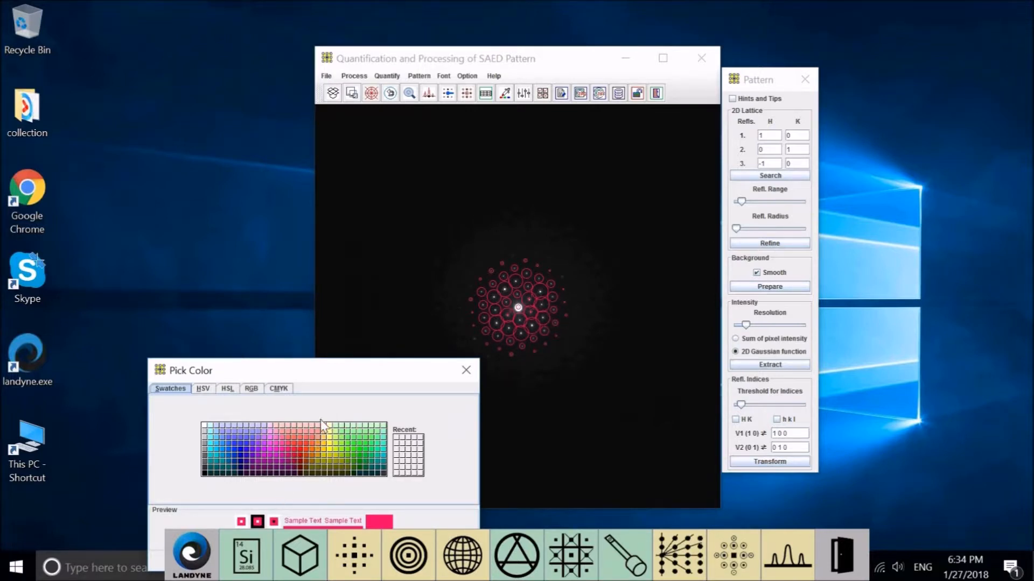
drag(287, 306, 272, 276)
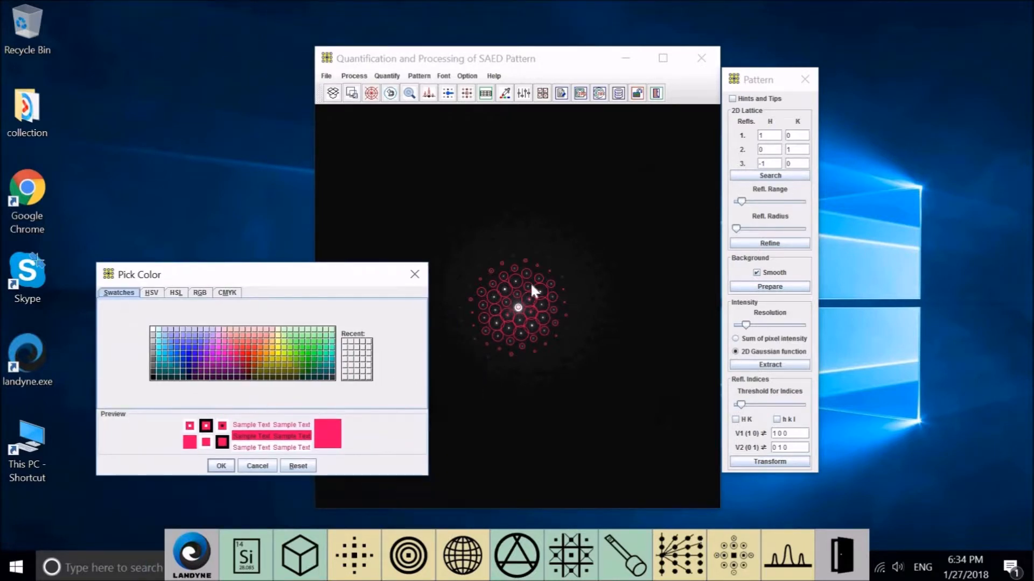
click(189, 347)
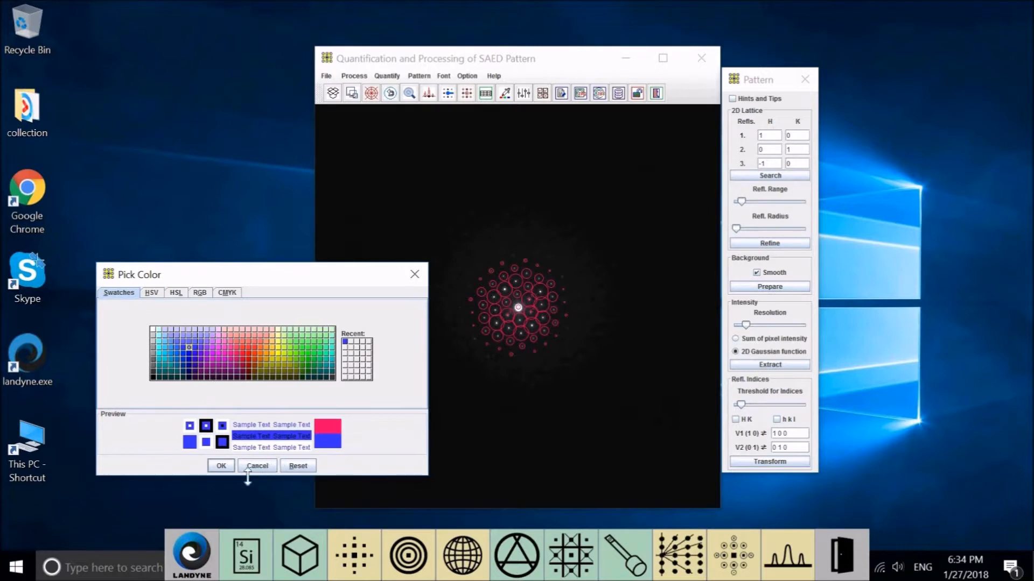
click(220, 465)
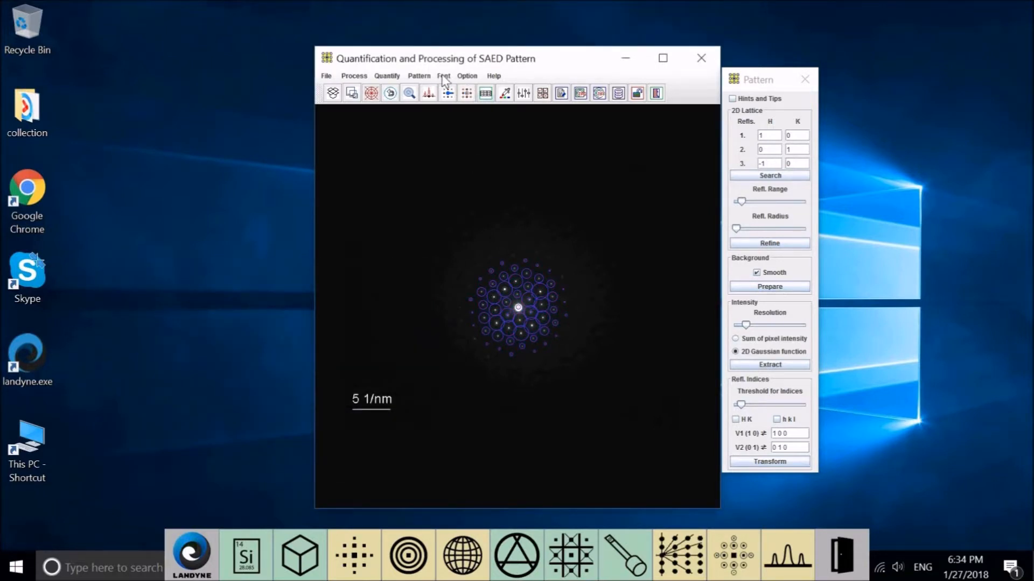
- Change the colour of the reflection circles to red
click(419, 77)
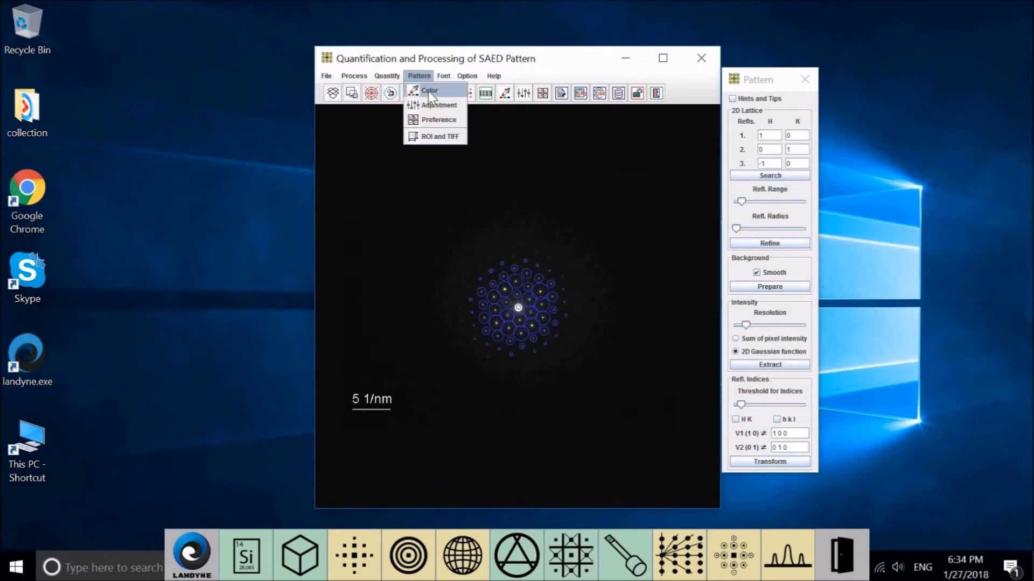
click(426, 90)
click(504, 262)
click(473, 375)
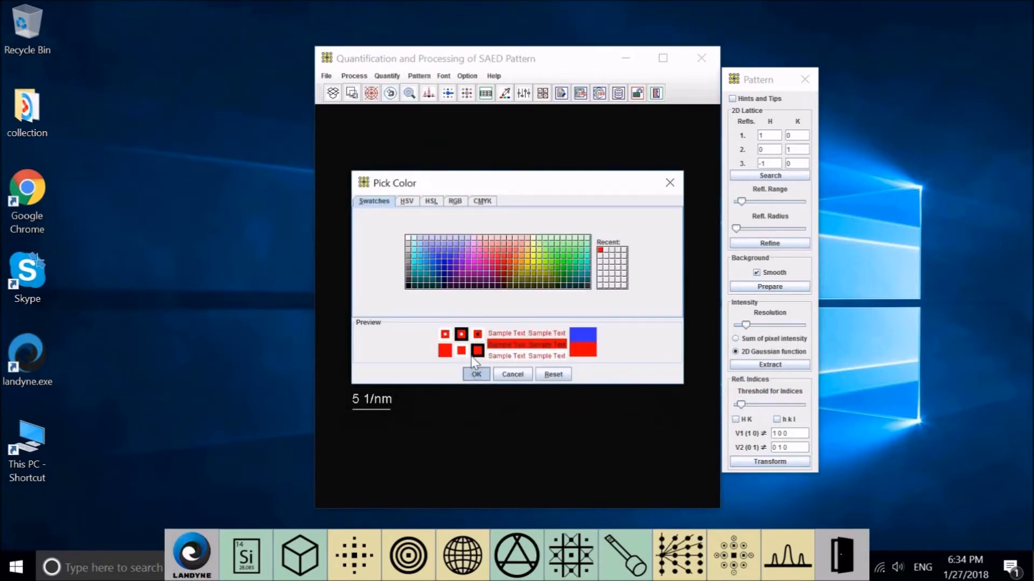
- Set the overall intensity scaling of the pattern to 0.5 and move the Adjustment window higher beside the pattern
click(420, 77)
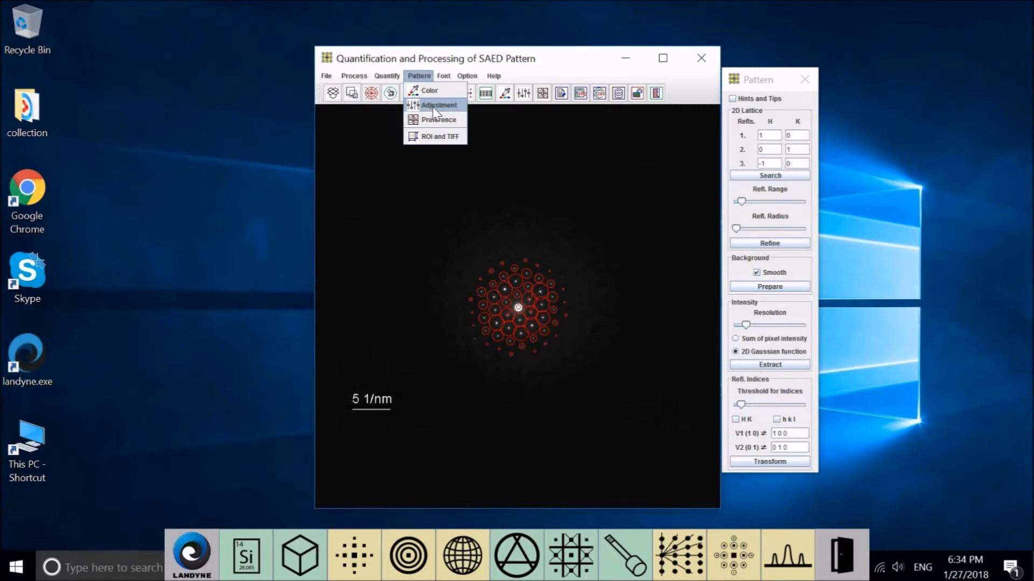
click(436, 106)
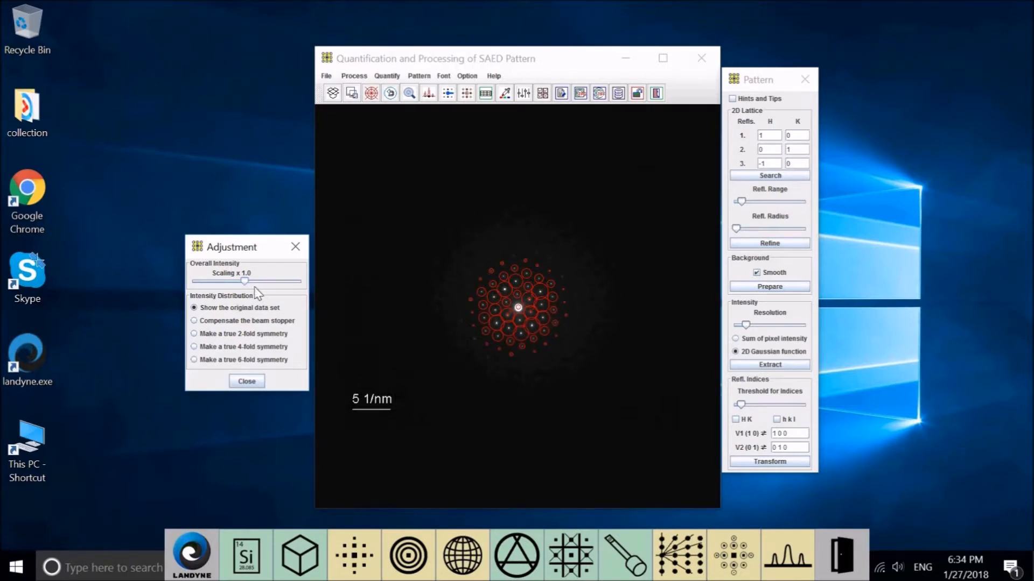
drag(244, 278, 227, 285)
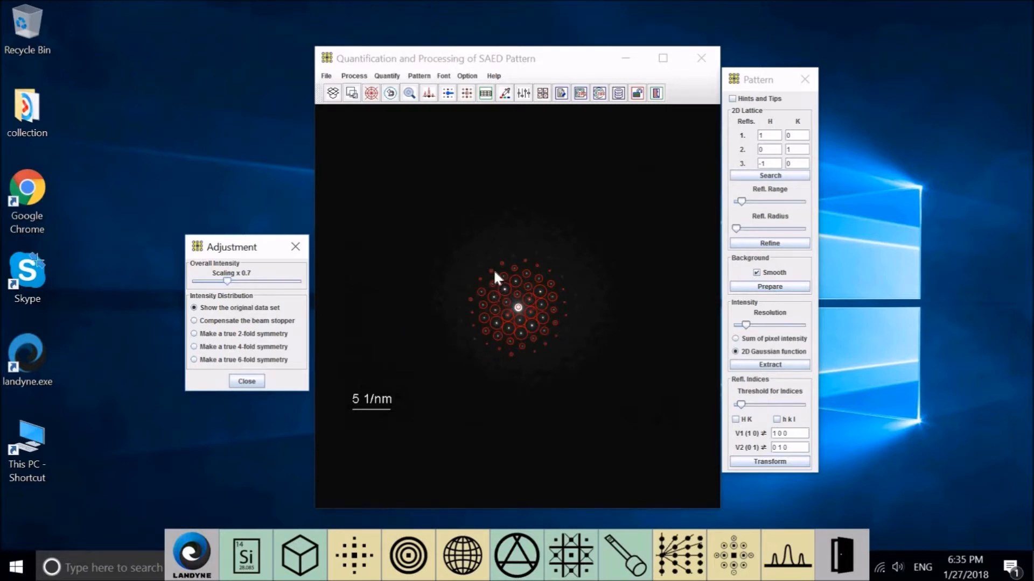
click(213, 279)
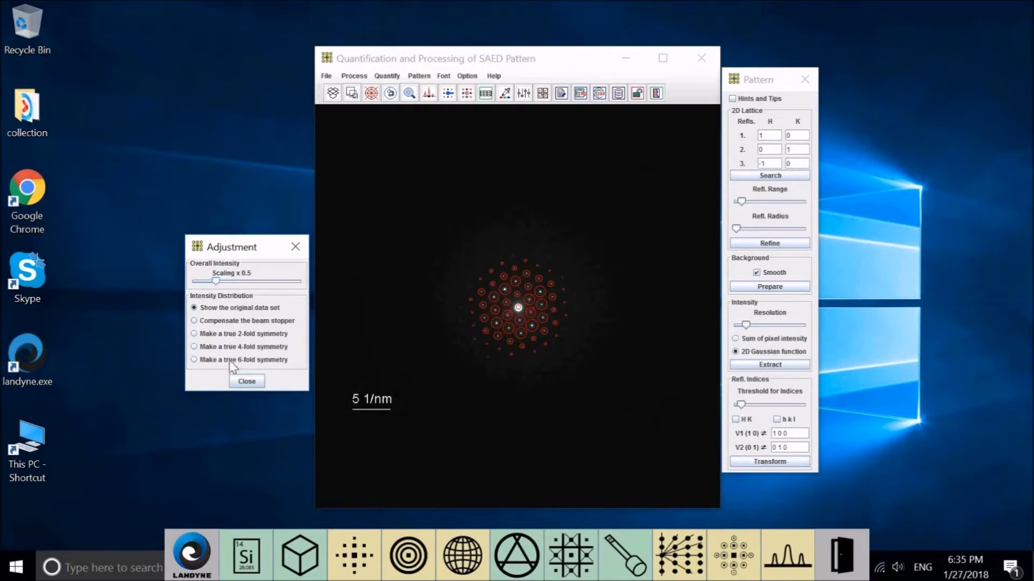
drag(256, 242, 254, 120)
- Show the pattern's display preferences and place the Preference window just below the Adjustment window
click(420, 77)
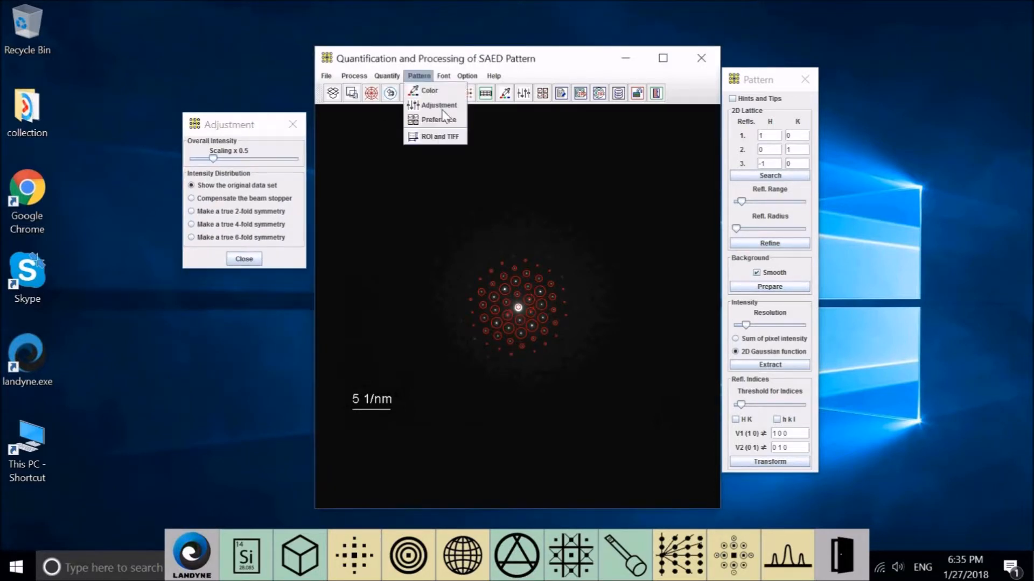
click(444, 128)
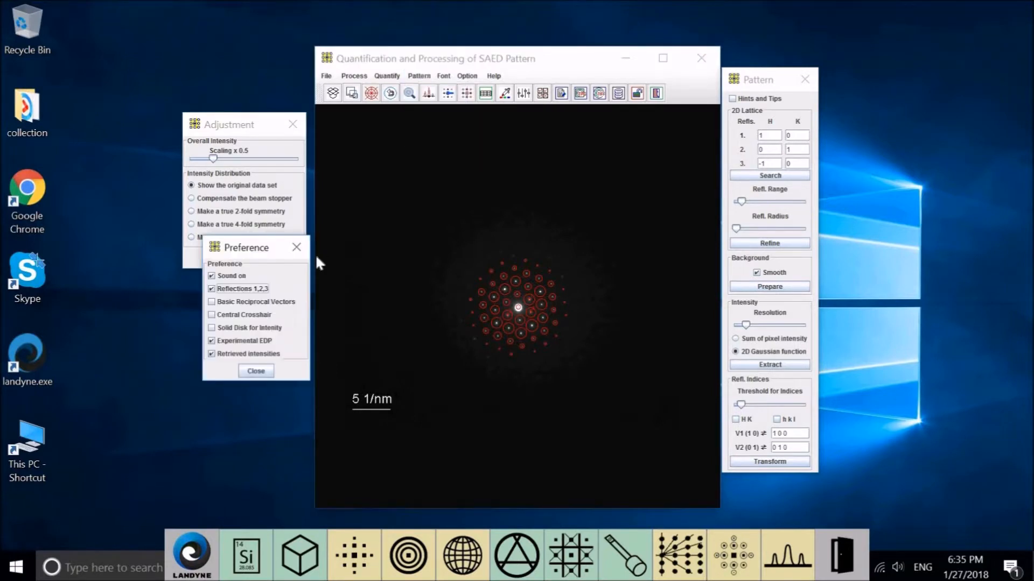
drag(230, 248, 217, 295)
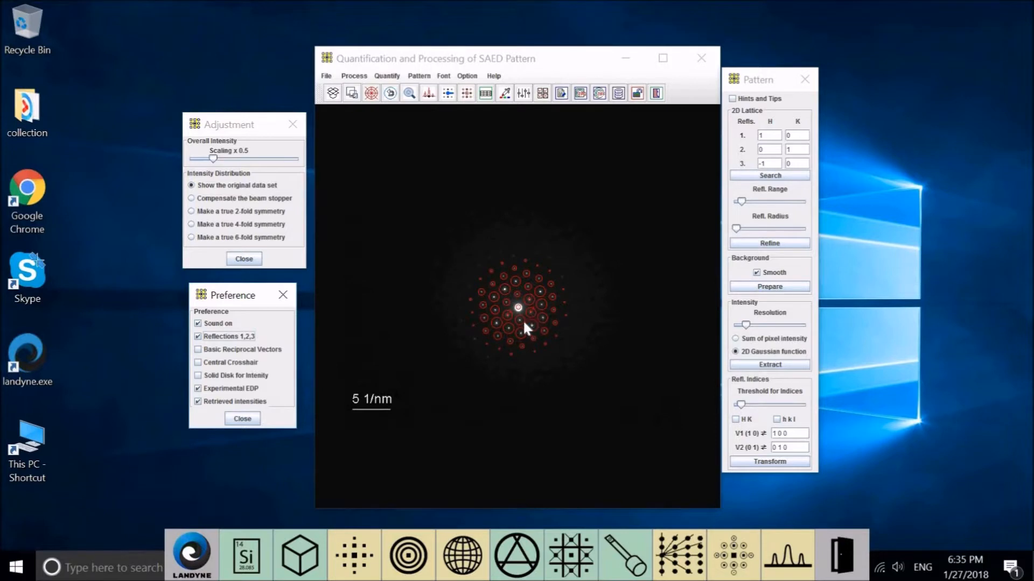
- Hide the experimental EDP and the markers for reflections 1, 2 and 3
click(216, 341)
click(217, 387)
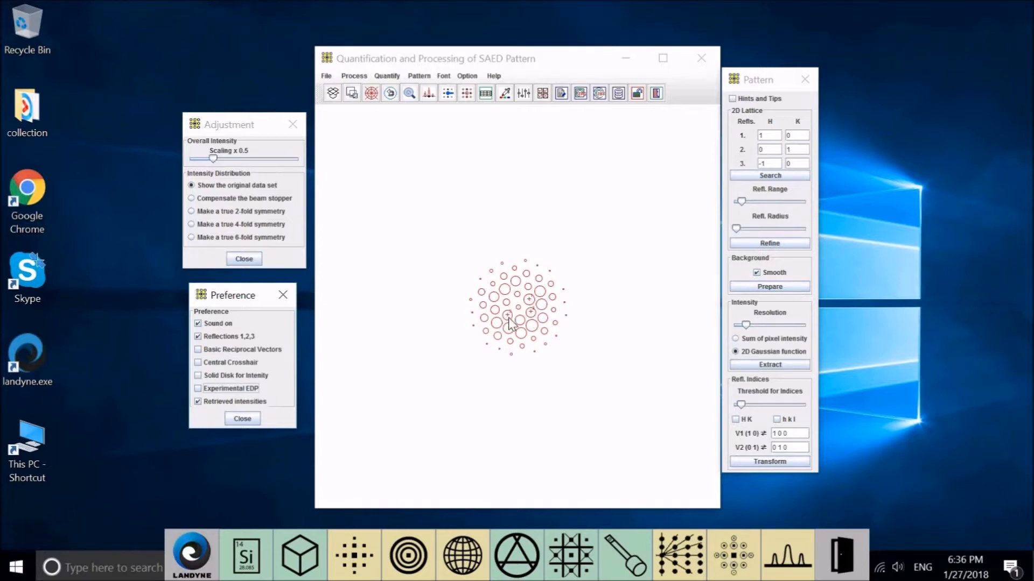
click(222, 335)
- Preview the basic reciprocal vectors and hide them again, and display the central crosshair and solid intensity disks
click(199, 353)
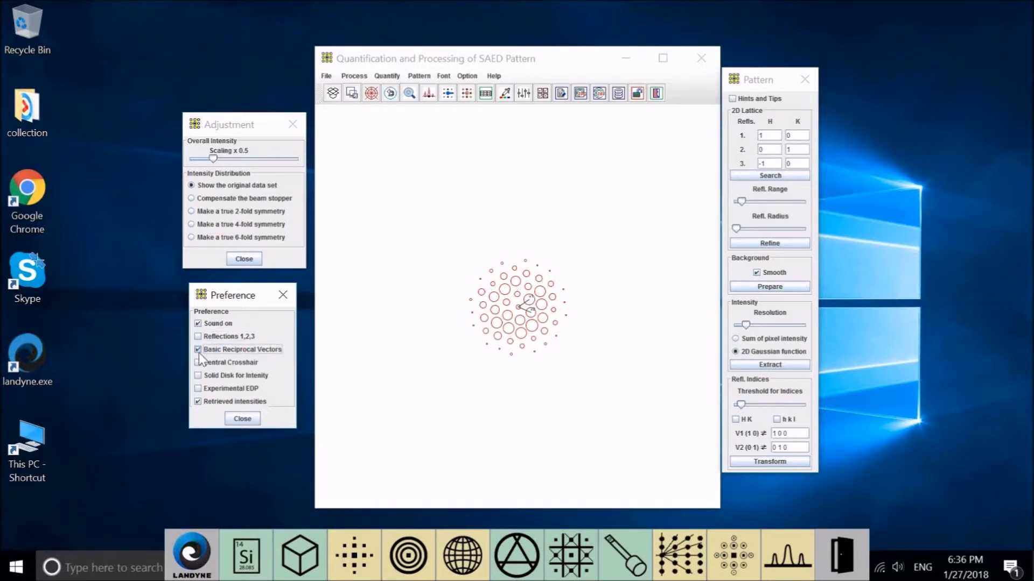
click(199, 353)
click(199, 363)
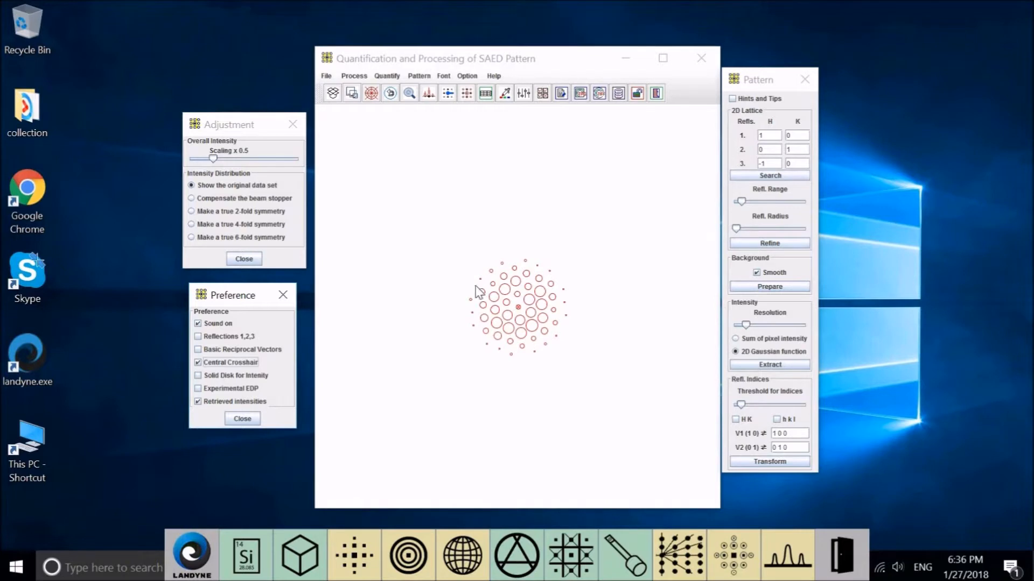
click(239, 376)
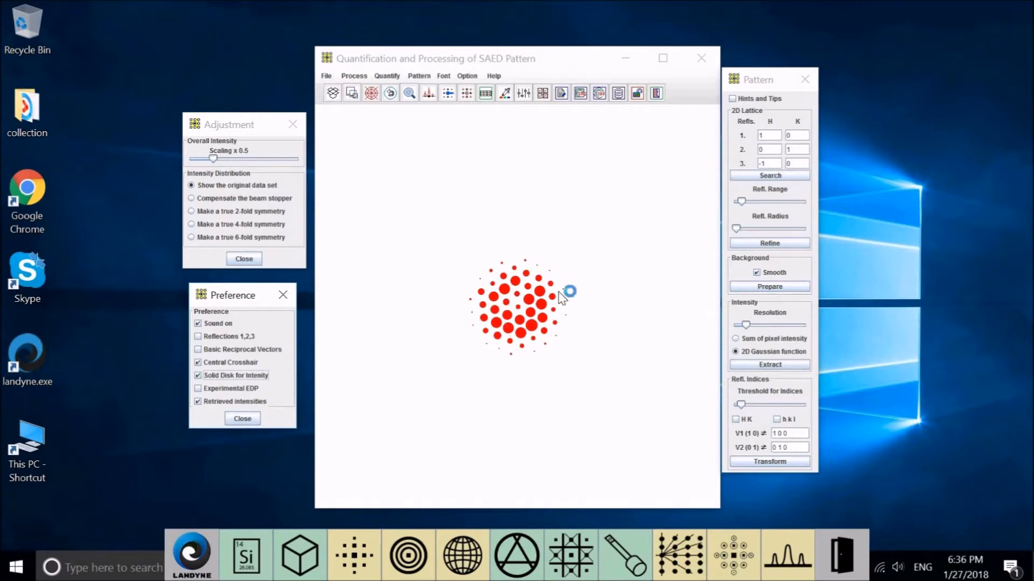
- Switch the display to the experimental EDP alone, and return to the retrieved intensities alone
click(216, 401)
click(231, 388)
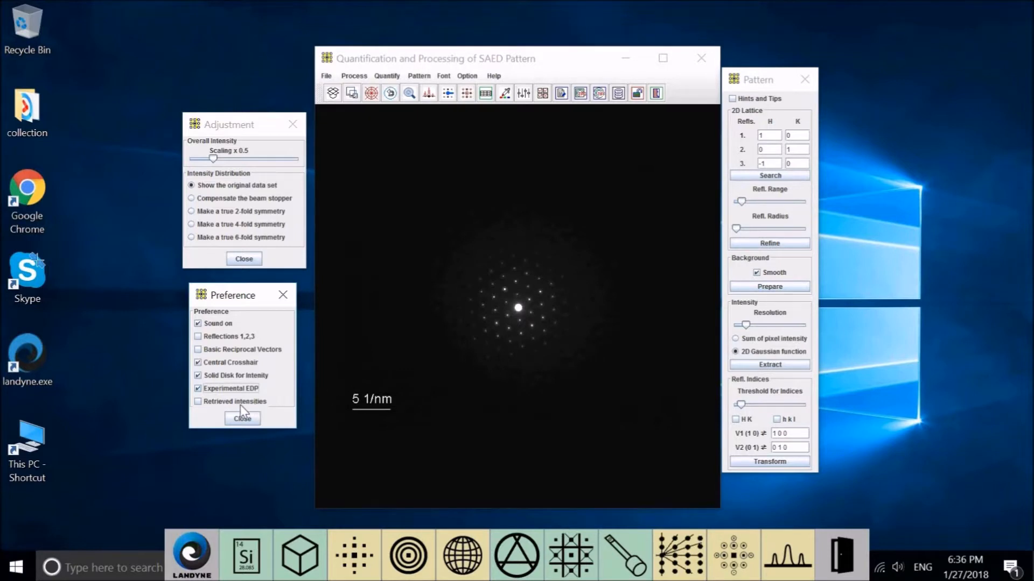
click(240, 403)
click(238, 389)
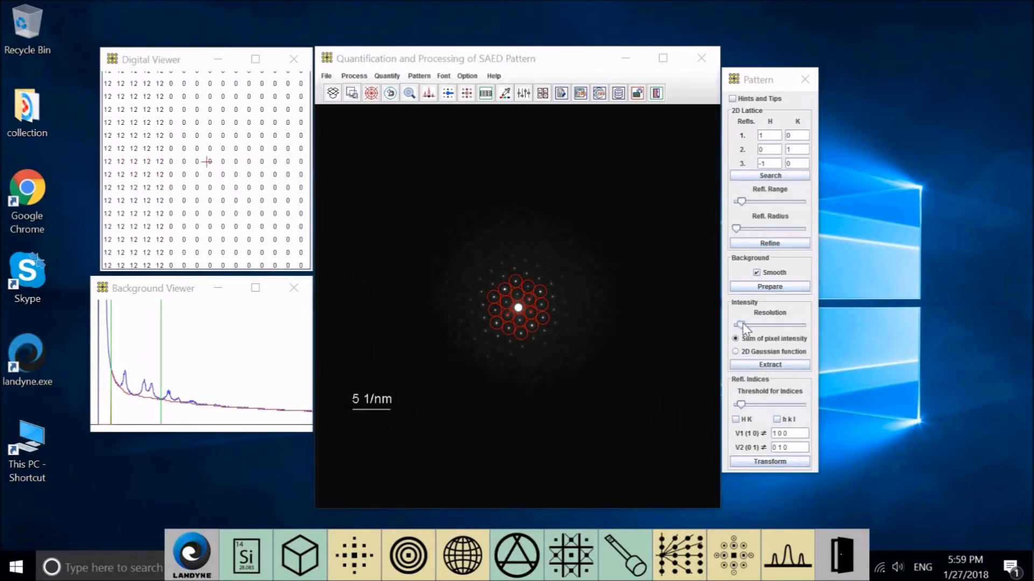
- Adjust the resolution so the circles cover the visible reflections, and extract their intensities by sum of pixel intensity
drag(742, 324, 747, 324)
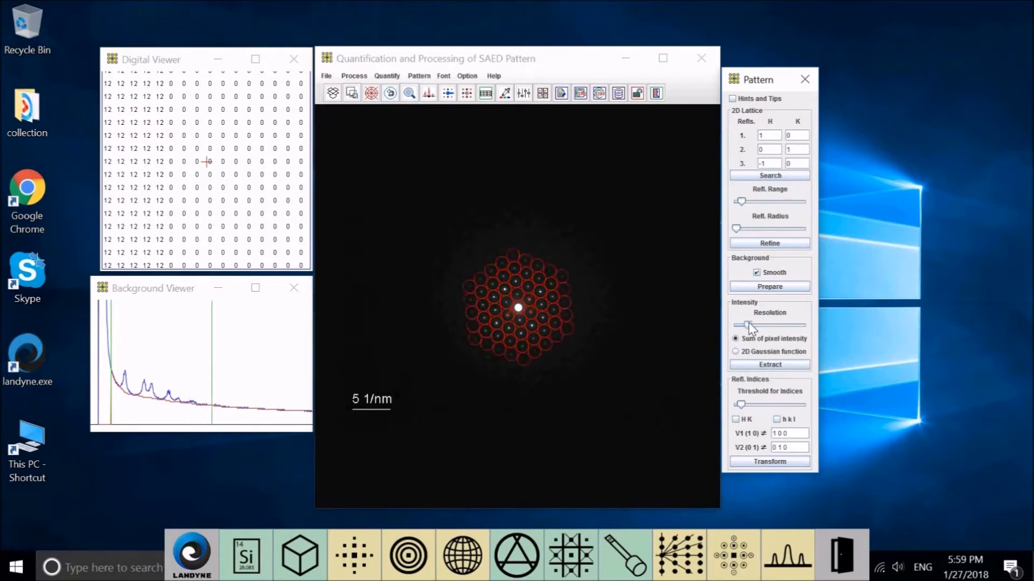
drag(749, 322, 746, 325)
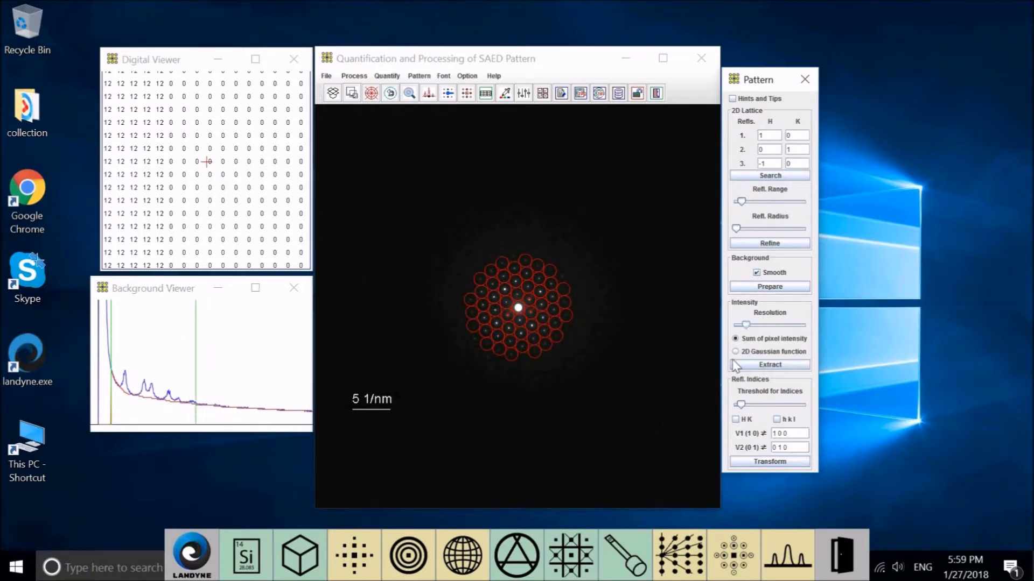
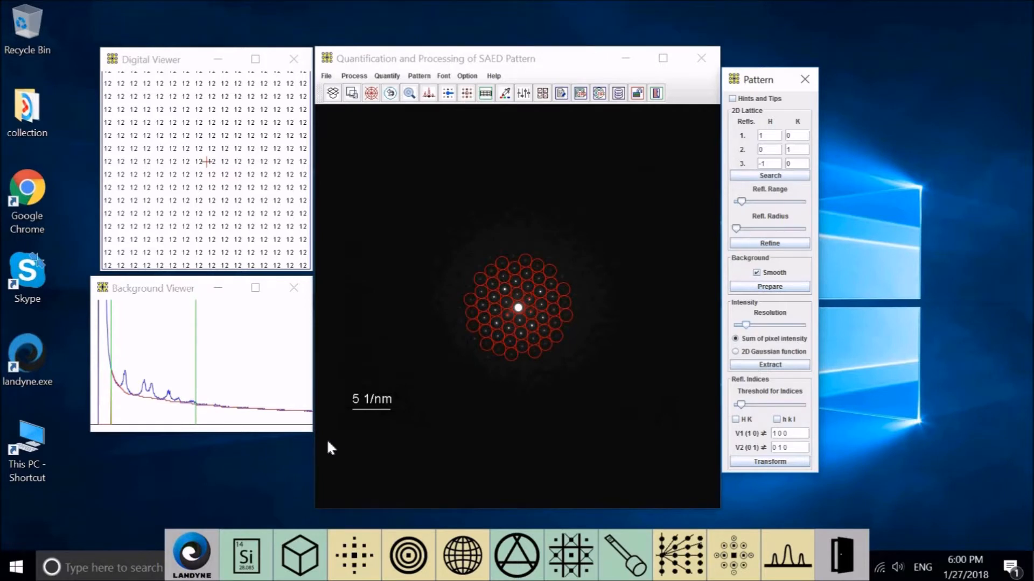
click(775, 366)
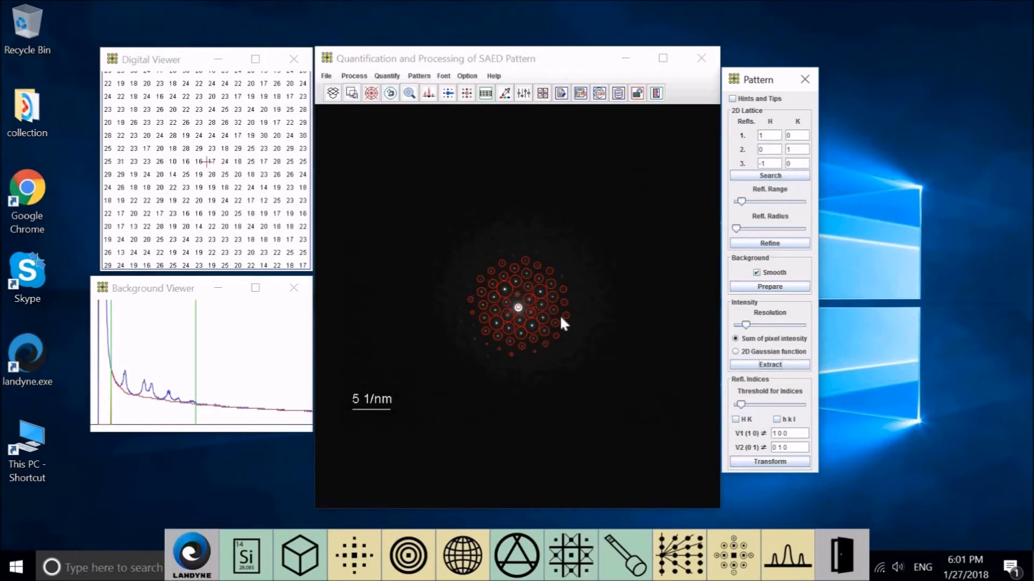
- Extract the reflection intensities with the 2D Gaussian function
click(736, 351)
click(744, 367)
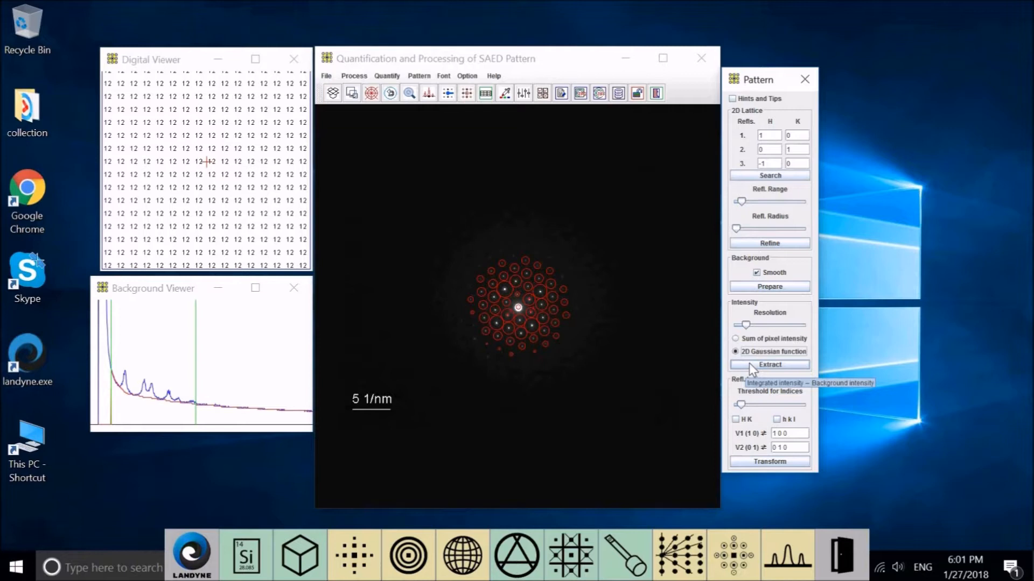
click(752, 366)
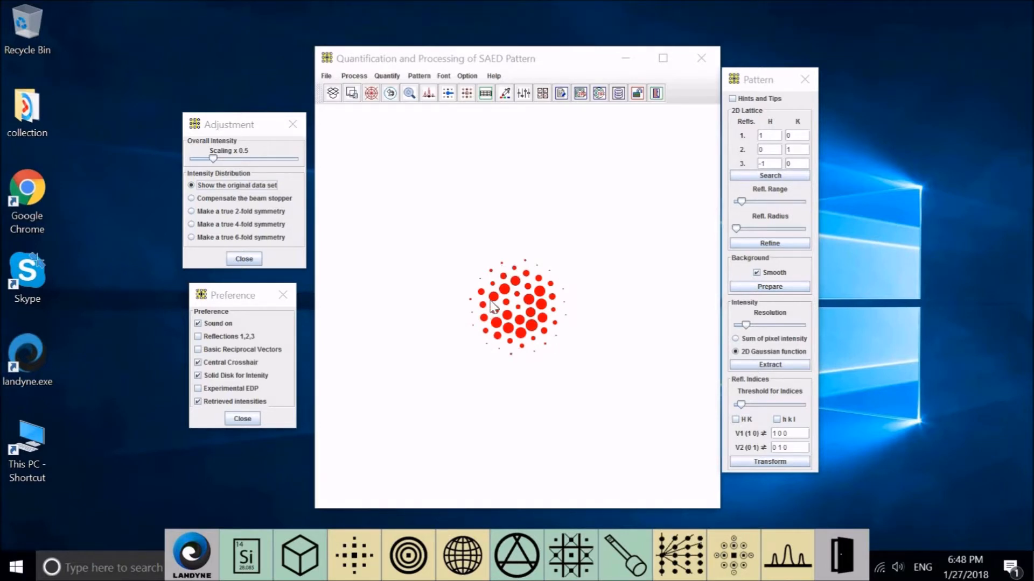
- Try true 2-fold and 6-fold symmetry on the intensity distribution, and settle on true 2-fold symmetry
click(197, 213)
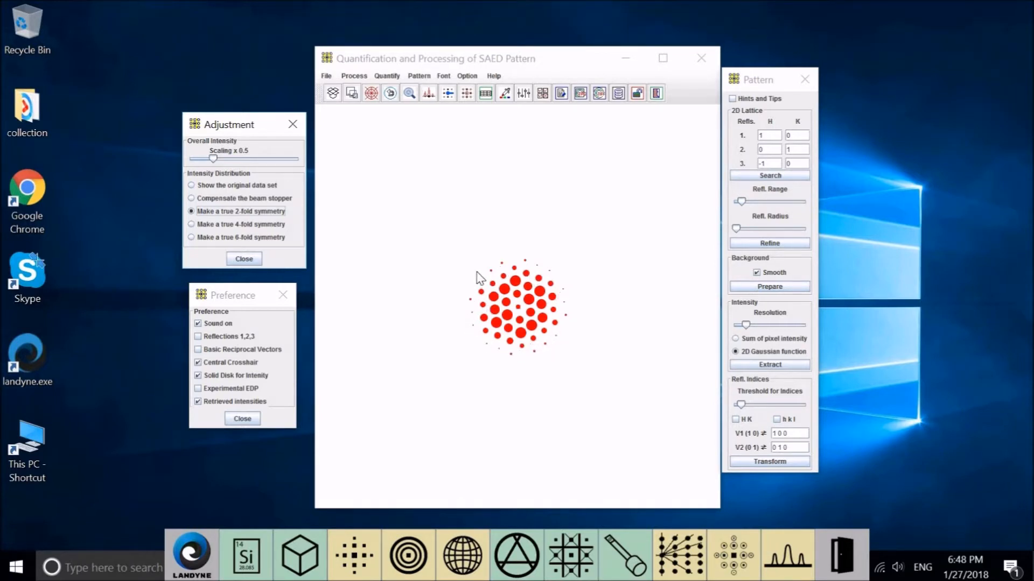
click(211, 238)
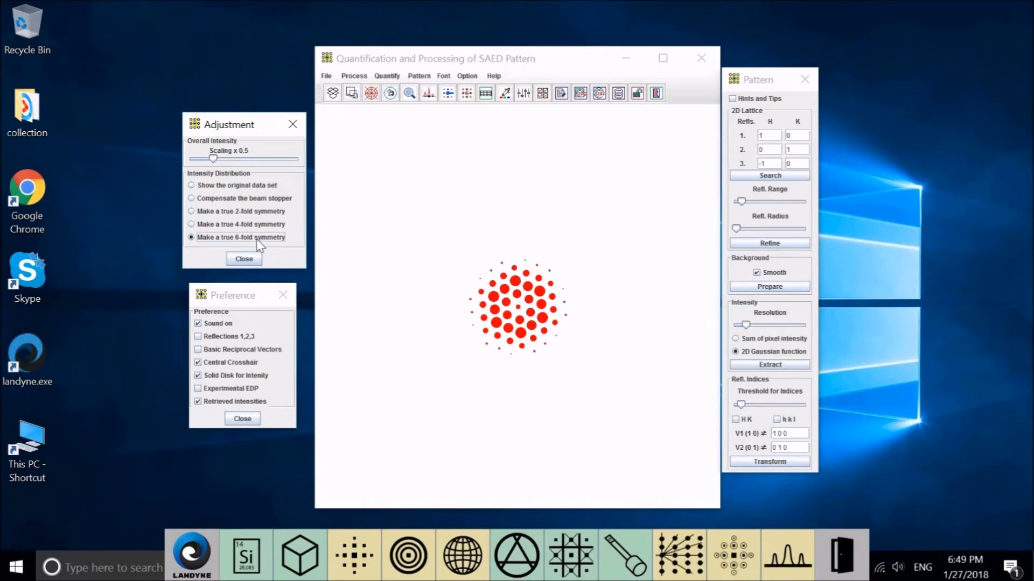
click(206, 212)
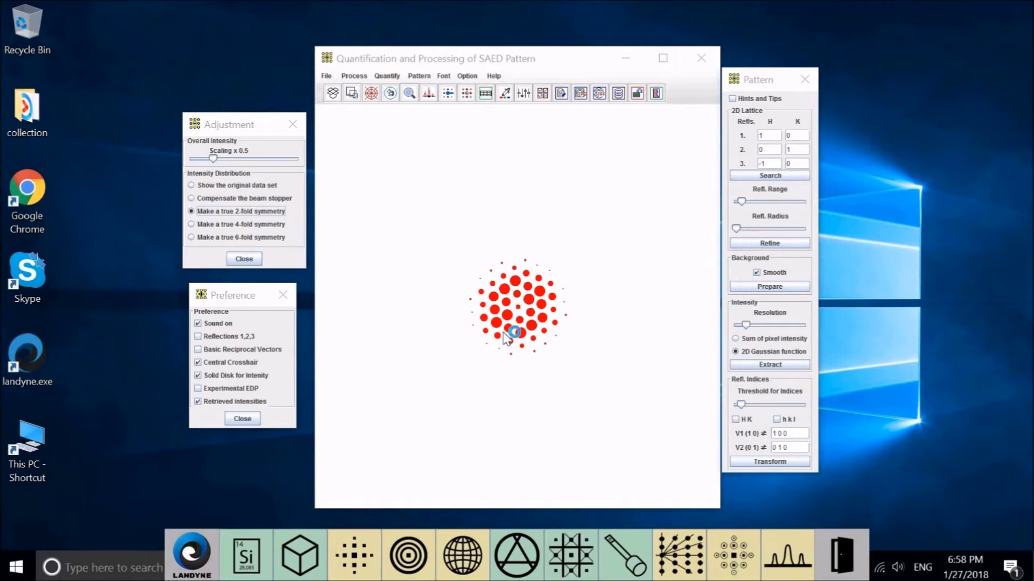
click(327, 77)
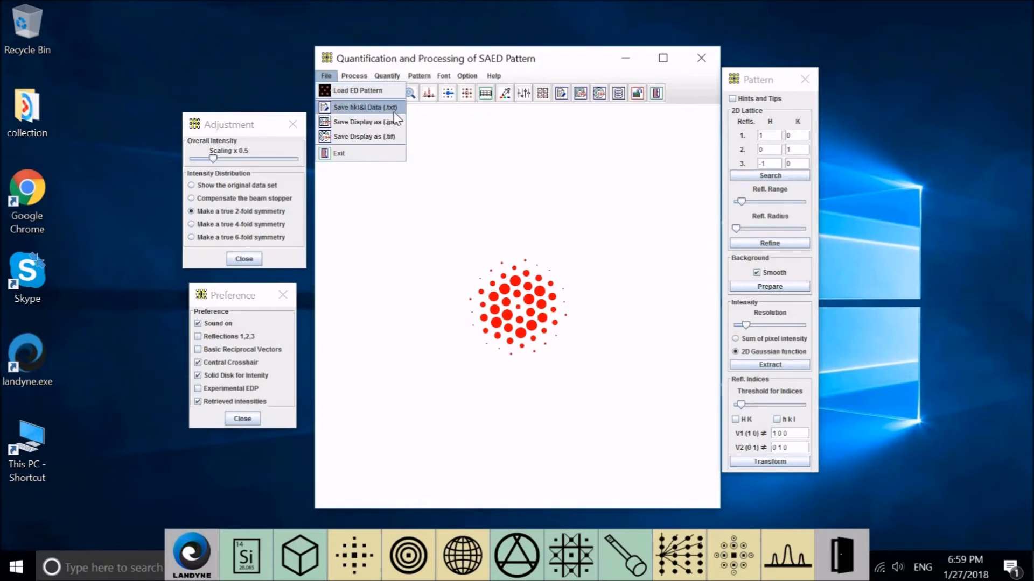
click(464, 120)
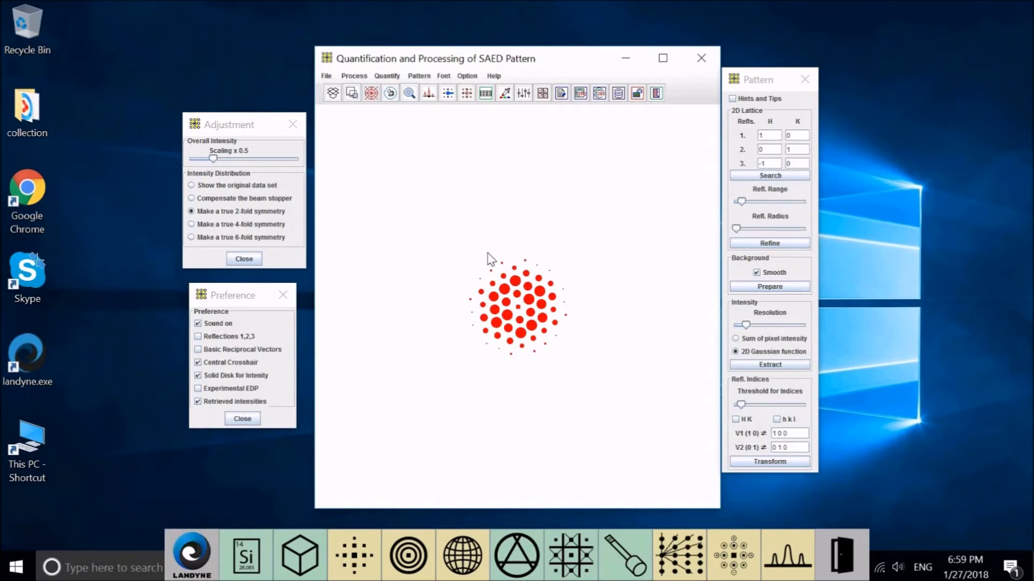
click(329, 75)
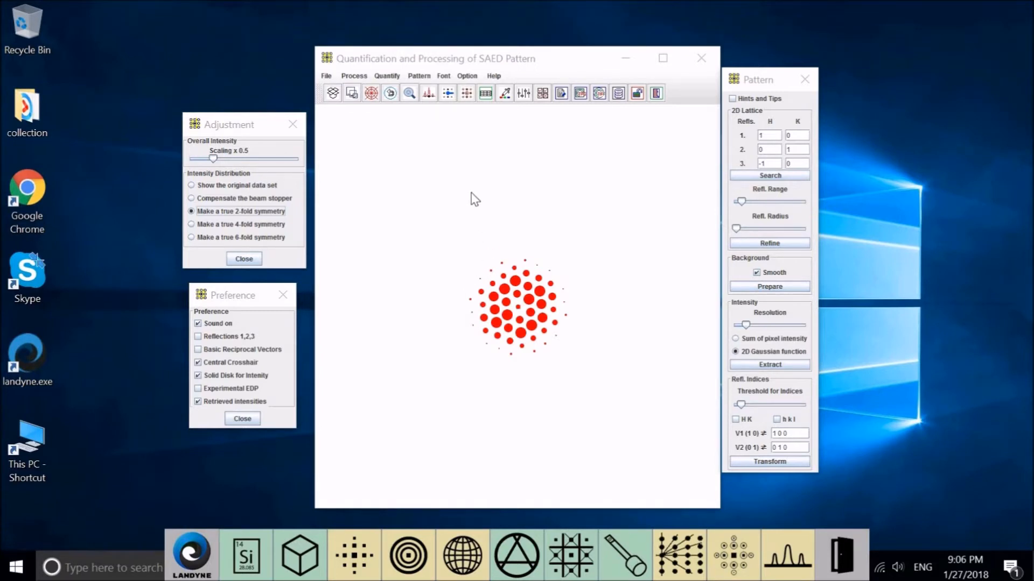
click(420, 76)
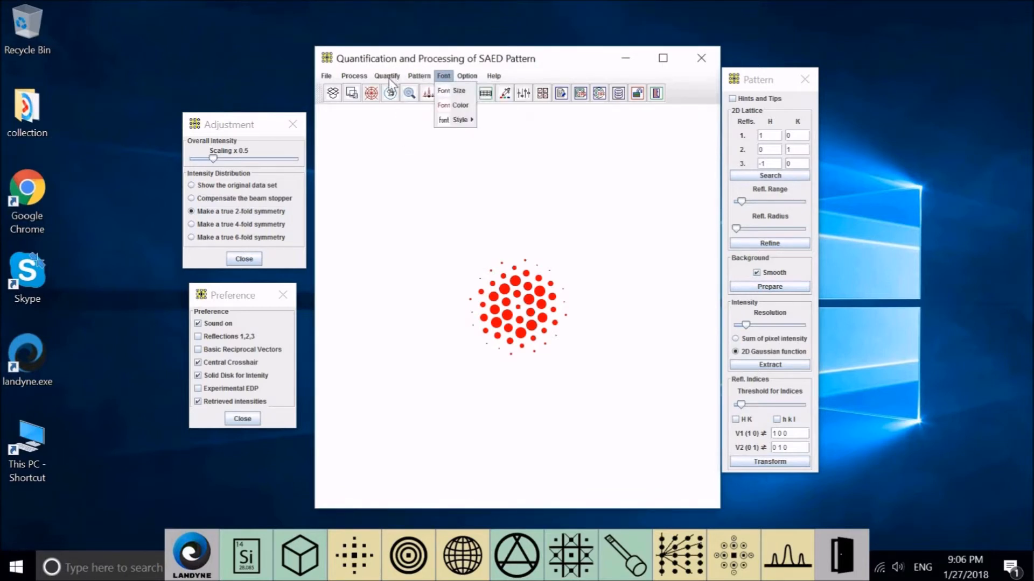
mouse_move(388, 76)
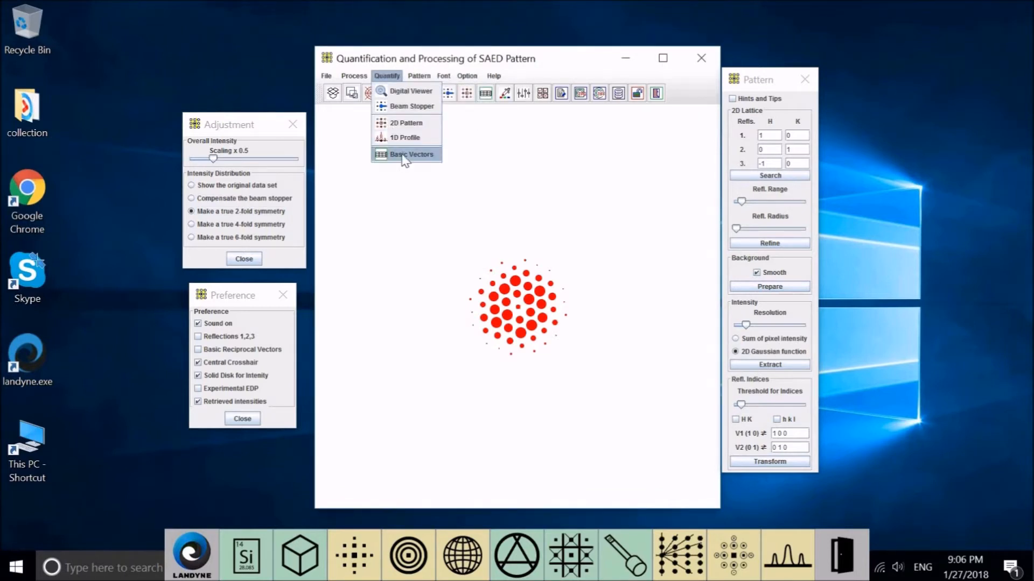
click(404, 155)
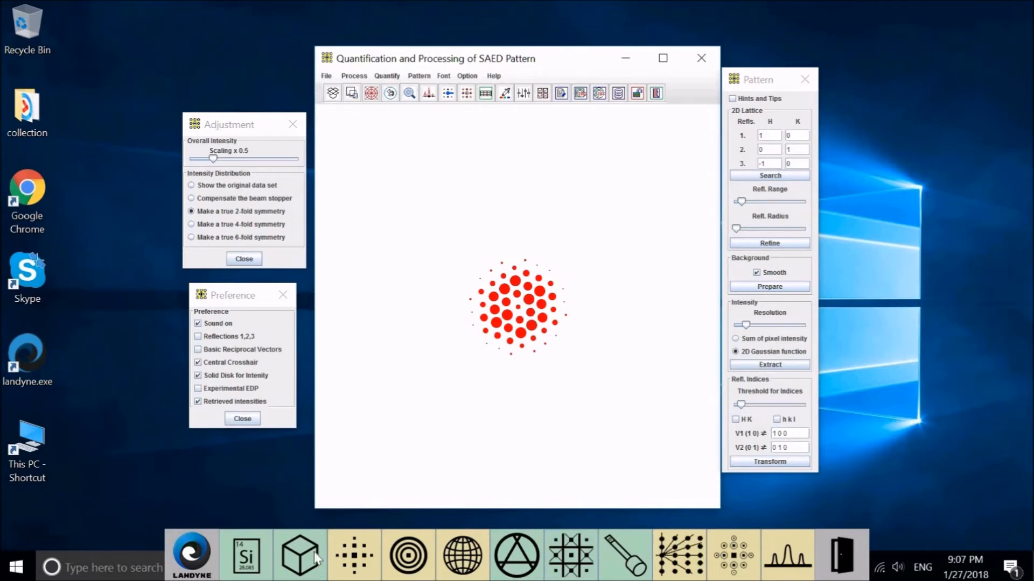
- Move the Landyne launcher bar up clear of the taskbar and close the Movies & TV window
drag(197, 561, 205, 521)
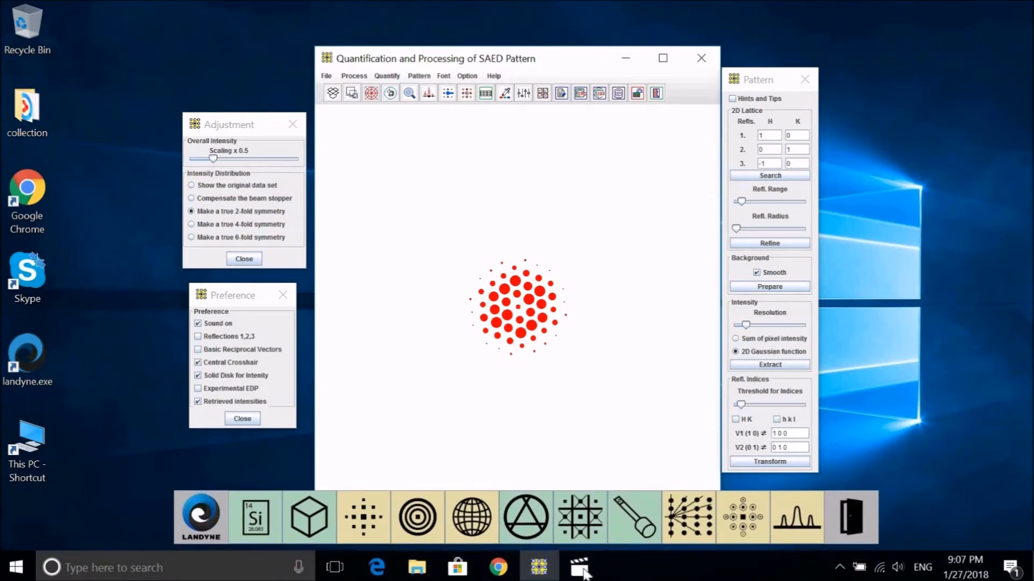
mouse_move(584, 575)
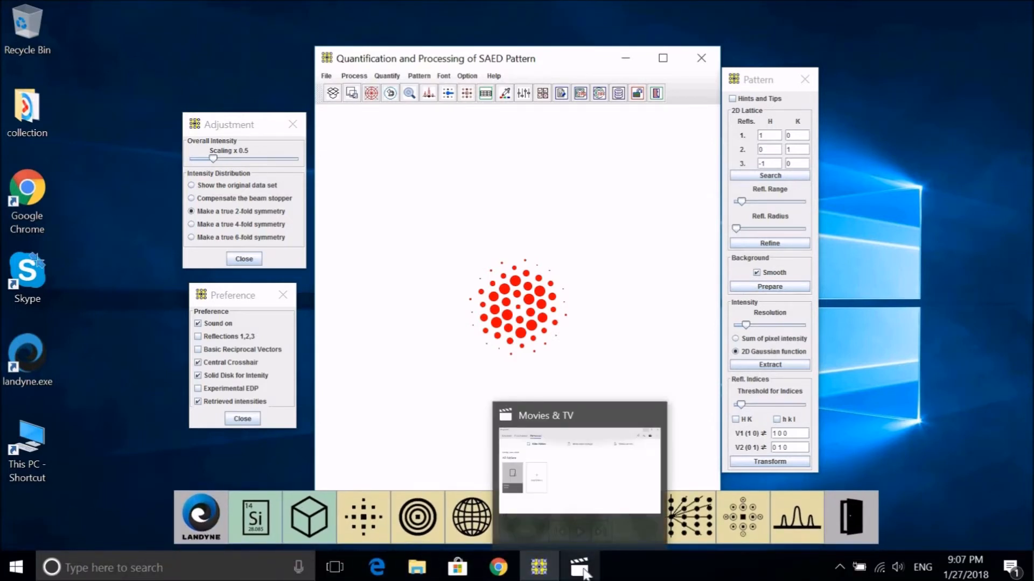
click(584, 575)
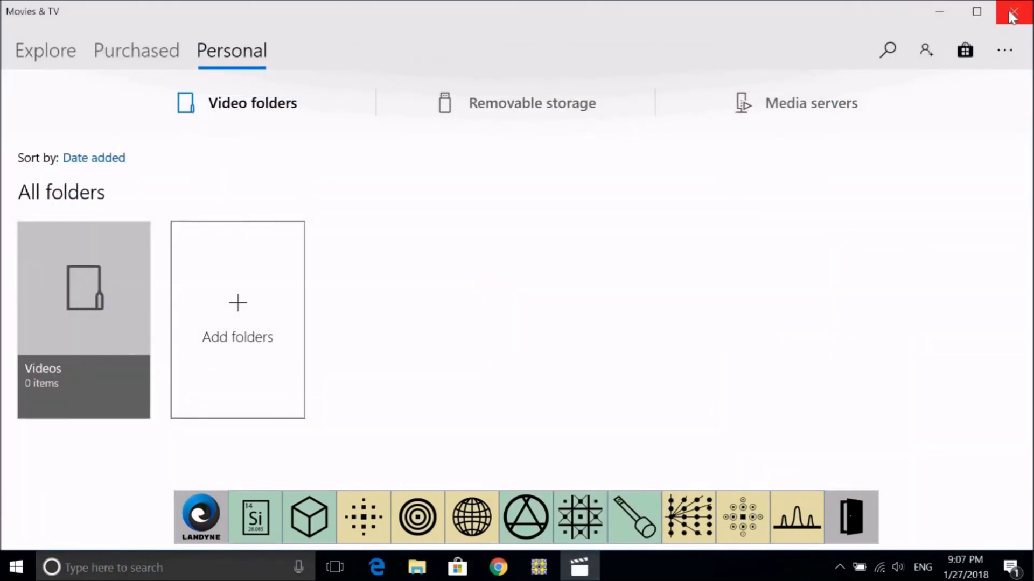
click(1011, 16)
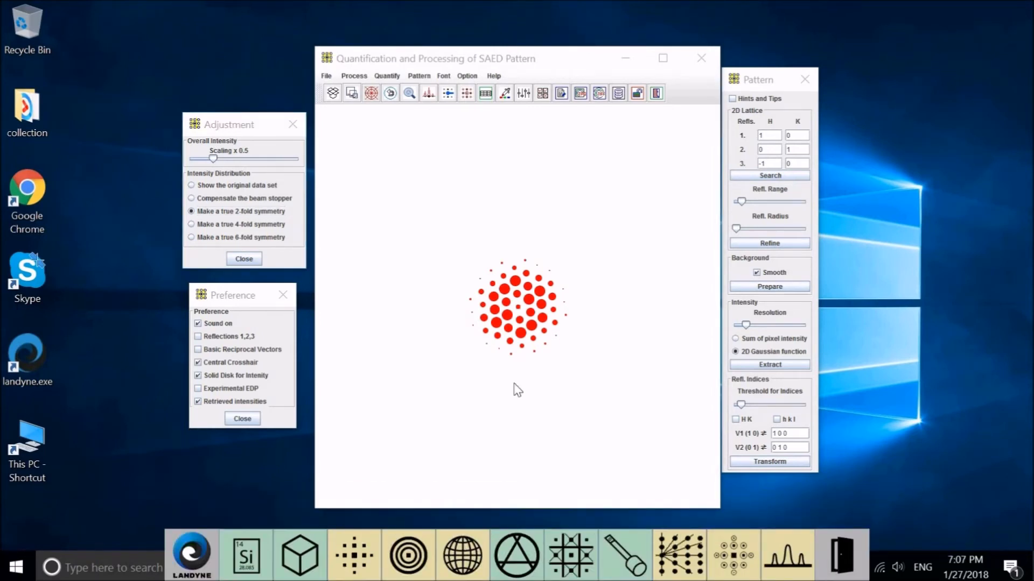
click(326, 76)
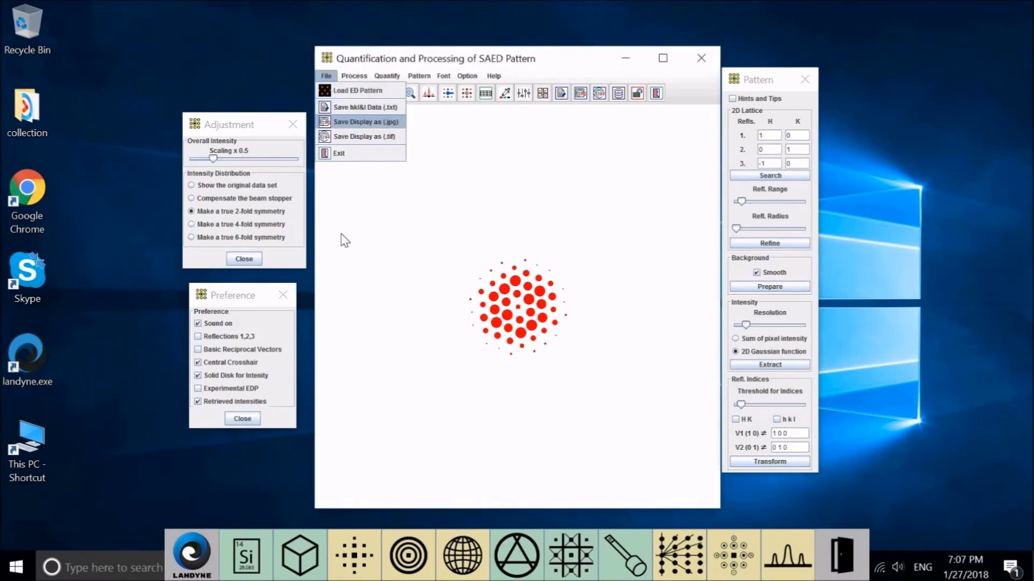
click(520, 192)
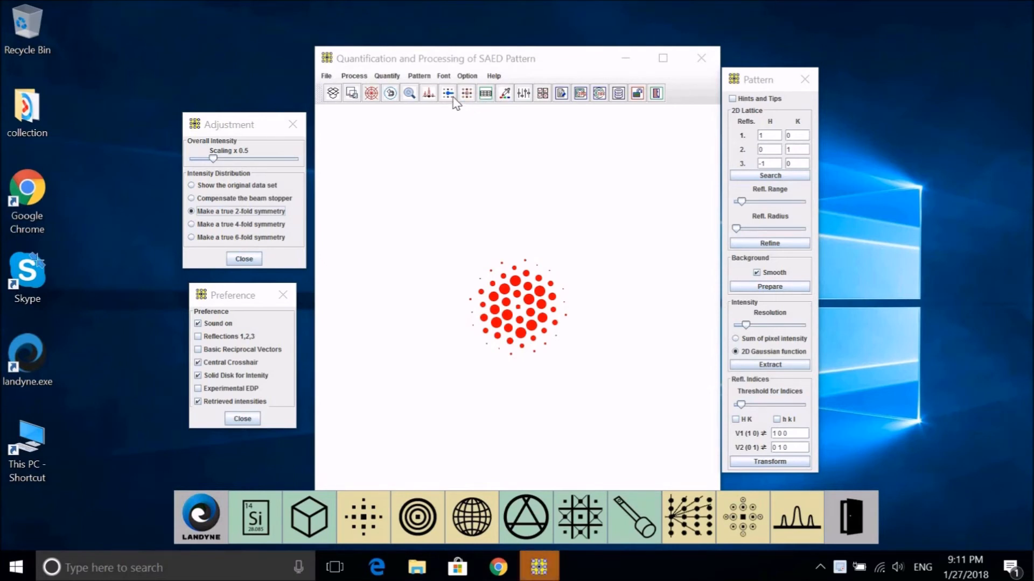
click(418, 76)
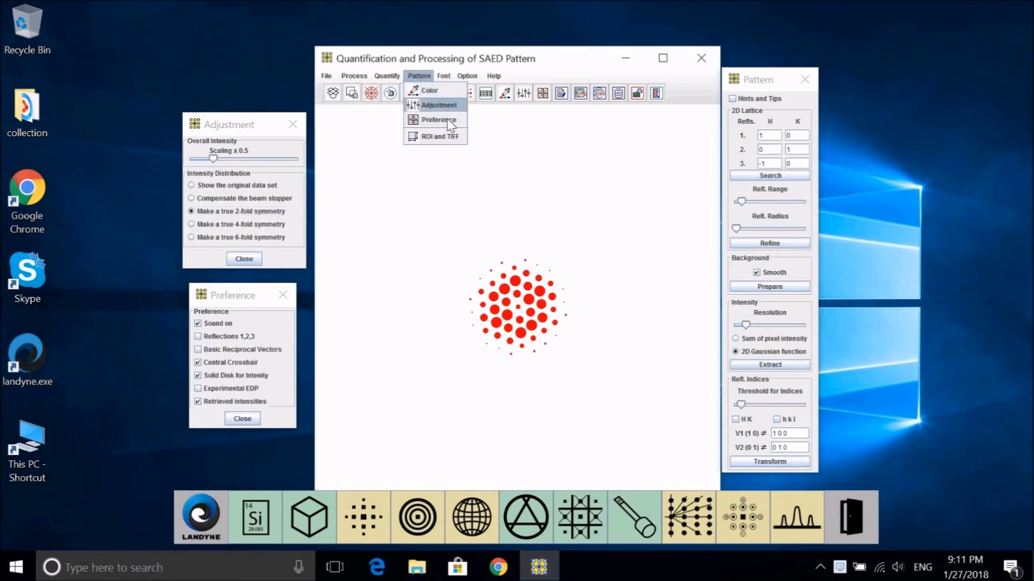
- Set the display preferences to show the experimental EDP and hide the retrieved intensities
click(450, 123)
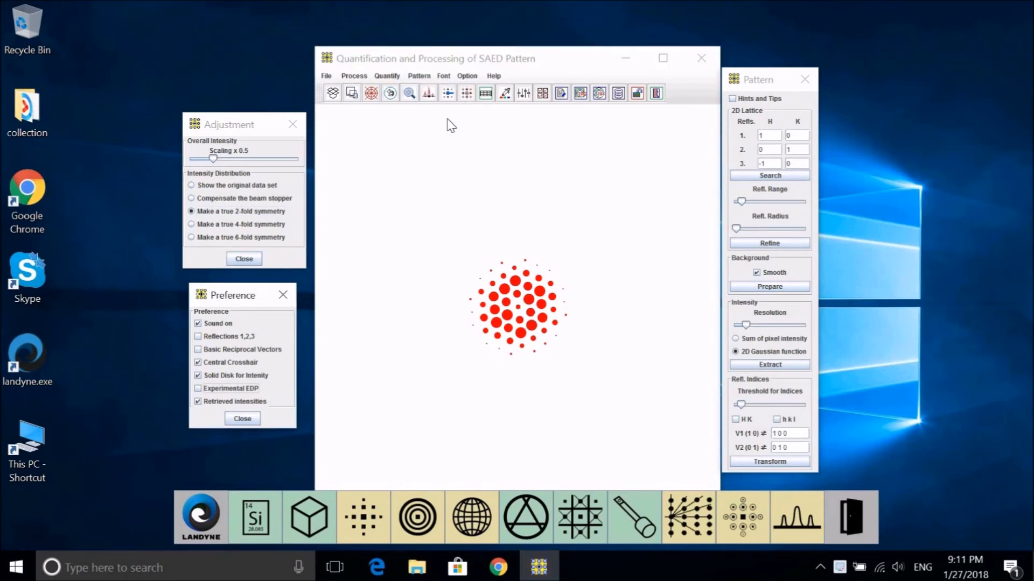
click(428, 76)
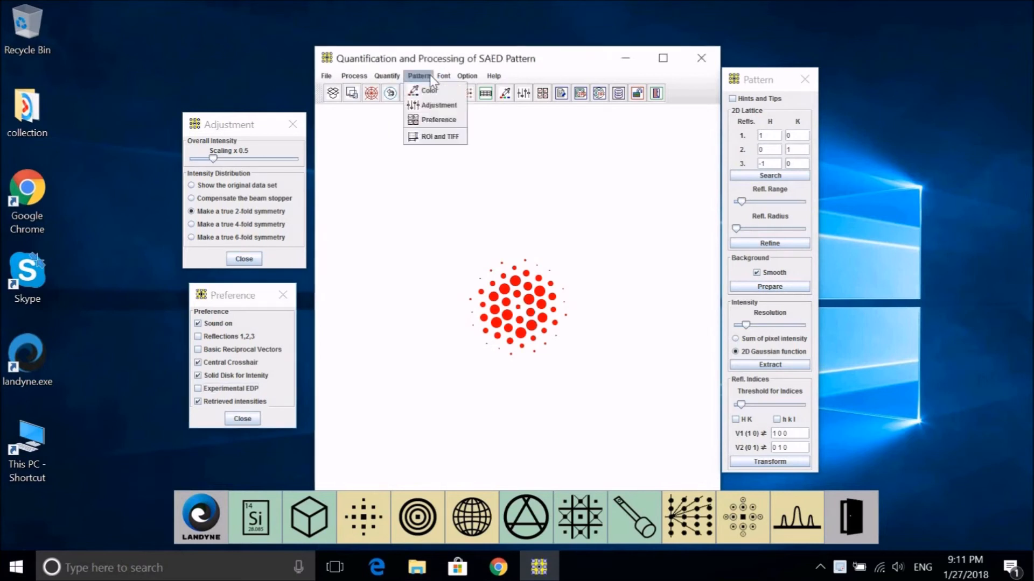
click(218, 391)
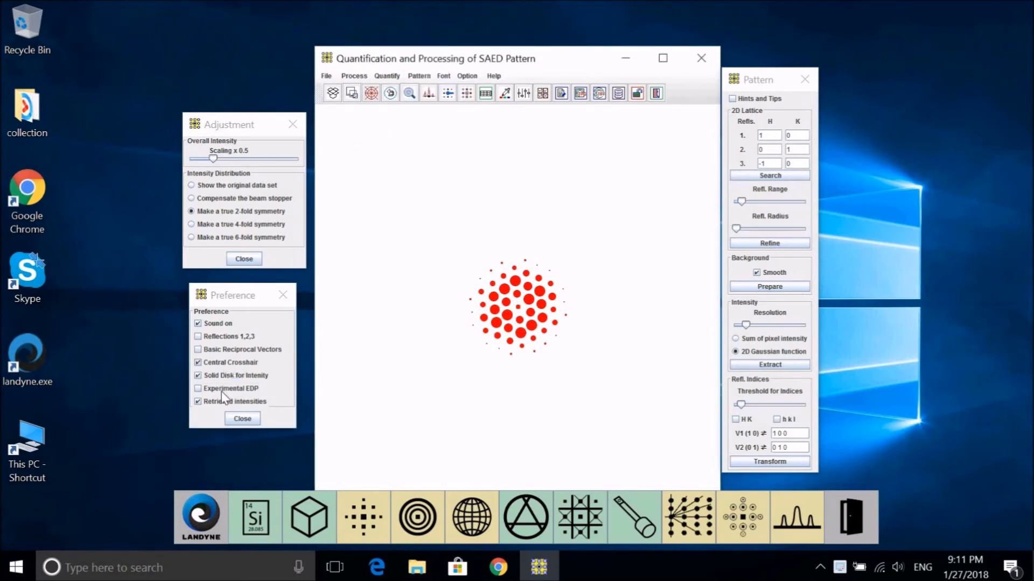
click(215, 388)
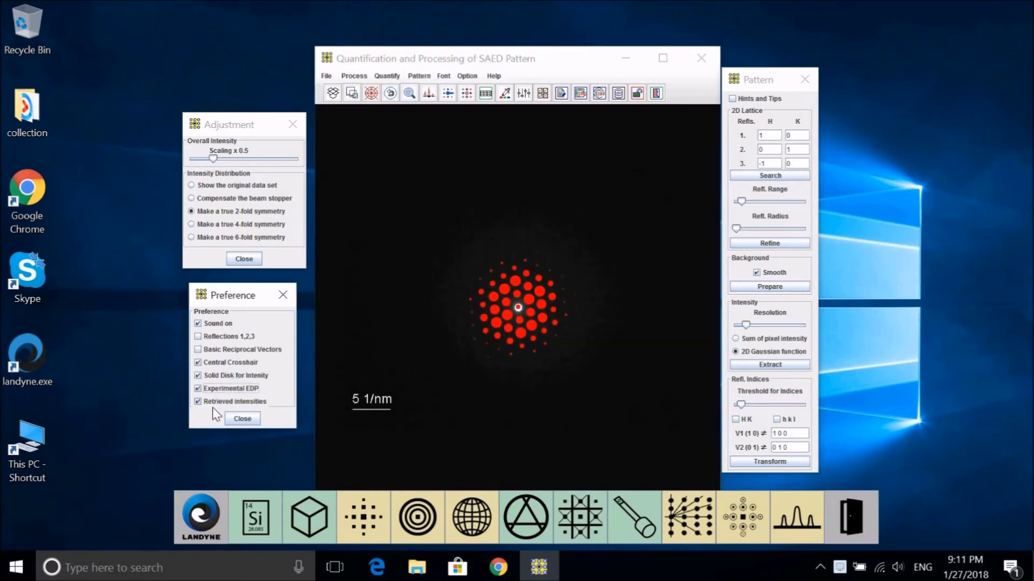
click(212, 405)
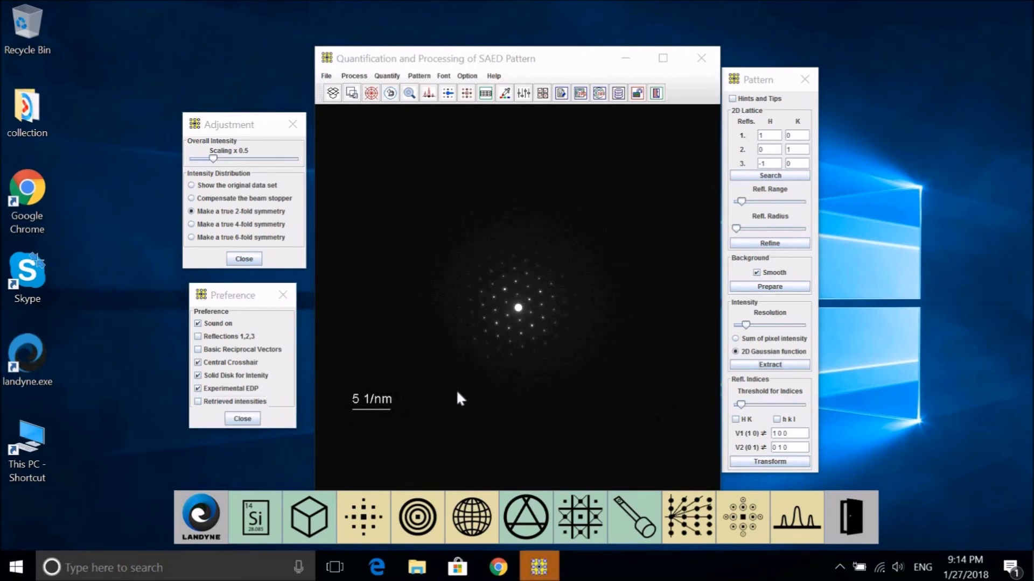
- Open the 1D Profile tool for the pattern and close the Adjustment and Preference windows
click(388, 76)
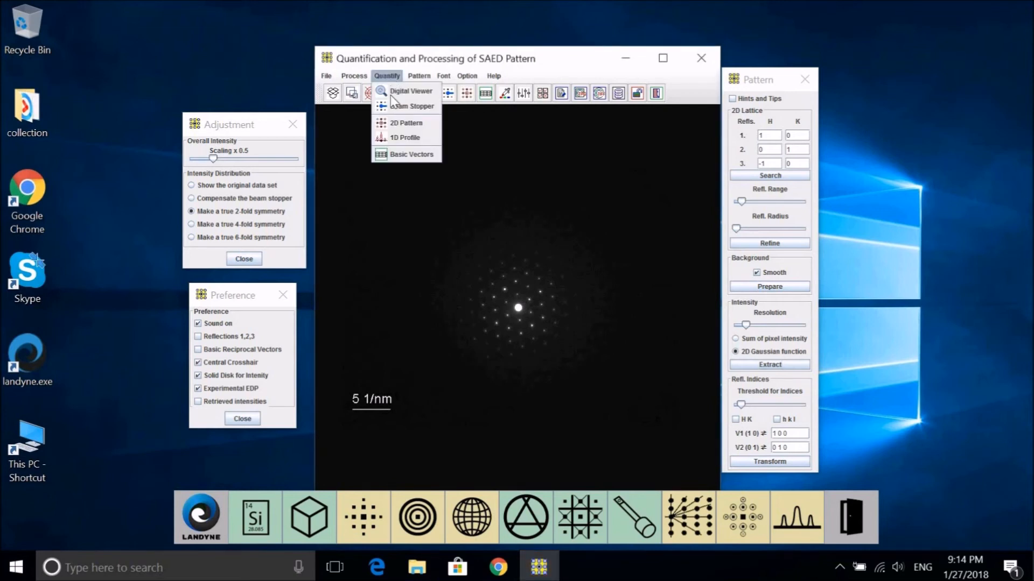
click(417, 141)
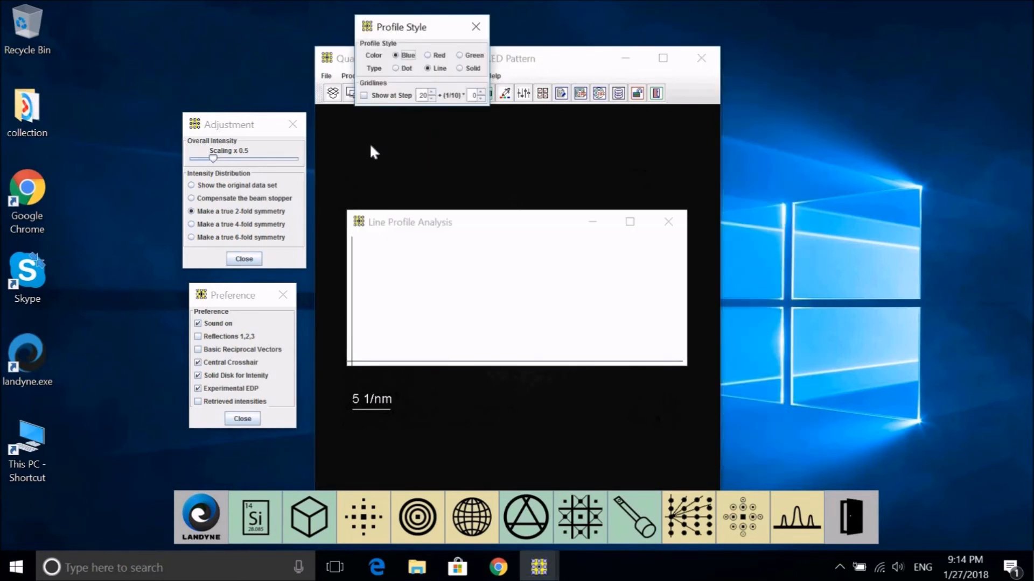
click(293, 125)
click(293, 288)
- Arrange the pattern, Profile Style and Line Profile Analysis windows side by side so none covers the diffraction pattern
drag(416, 30, 780, 60)
drag(493, 225, 836, 228)
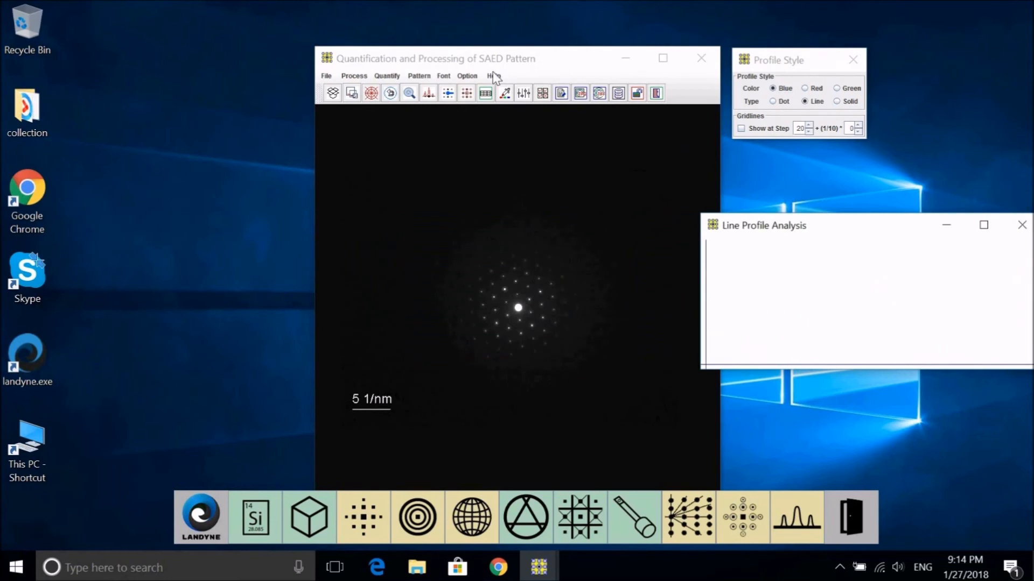
drag(445, 57, 296, 52)
drag(841, 224, 732, 230)
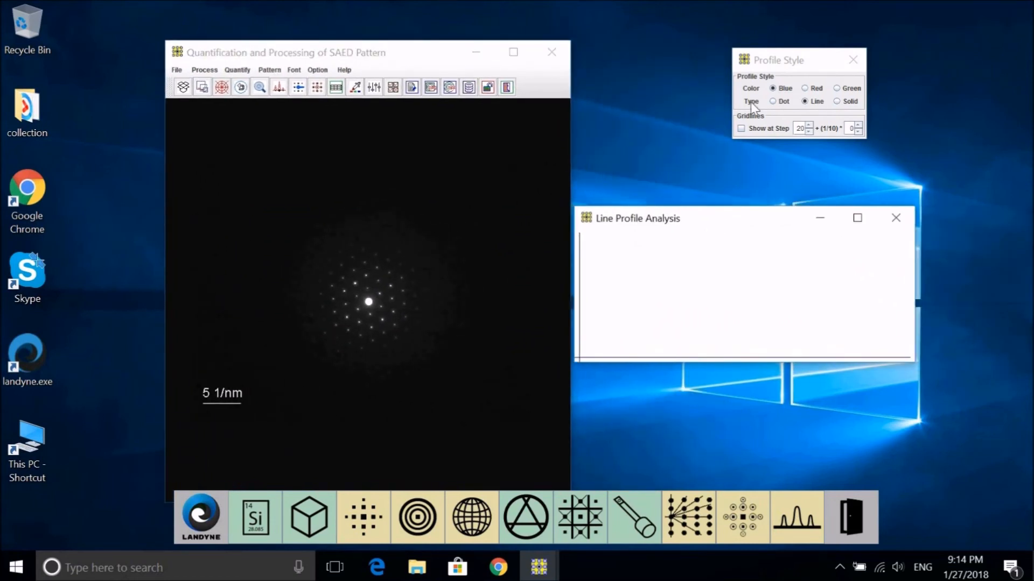
drag(745, 69, 587, 109)
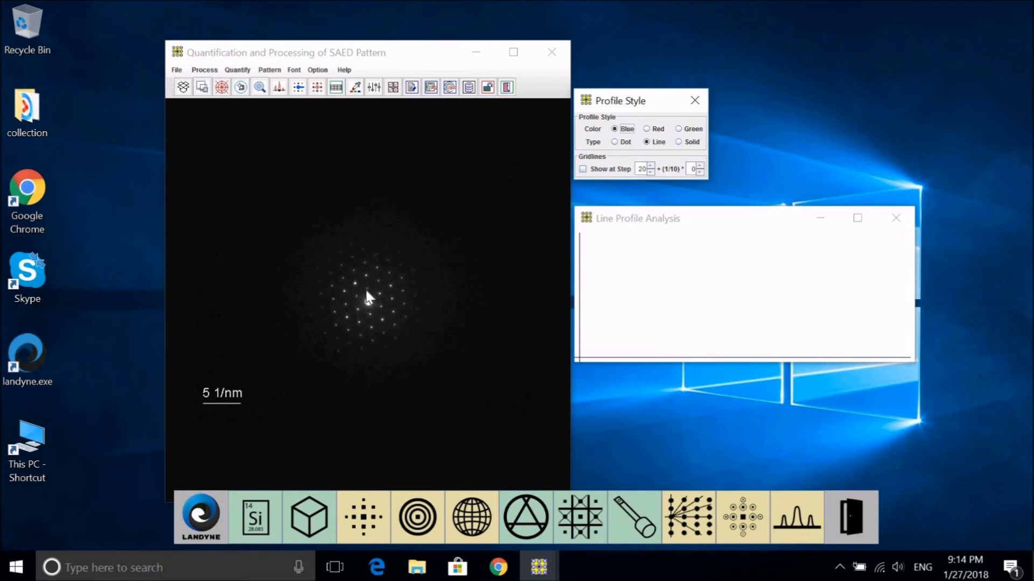
- Draw a near-vertical line profile through the central beam between outer reflections, and move the Line Profile Analysis window slightly aside
click(364, 249)
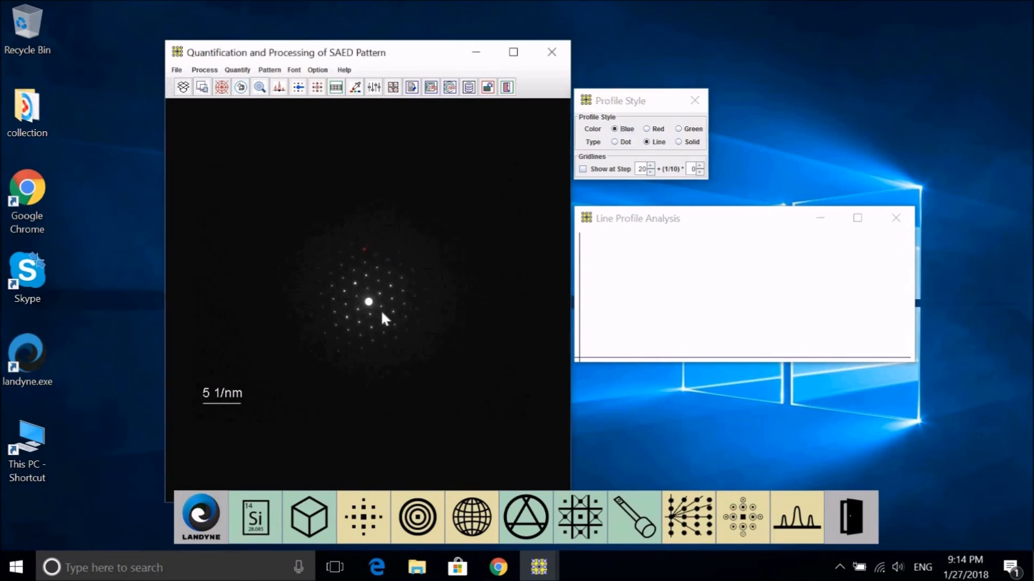
click(372, 343)
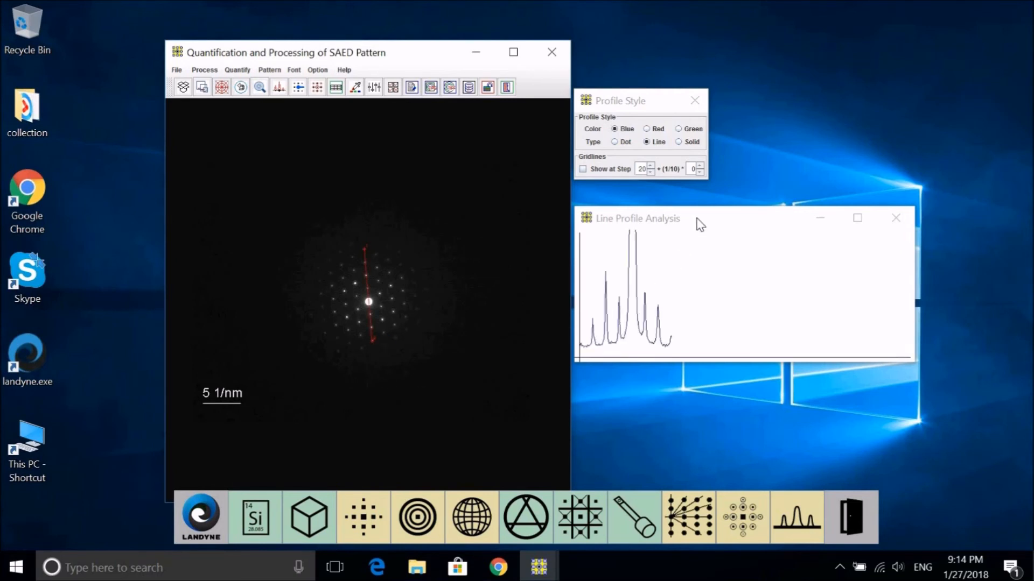
click(724, 219)
drag(724, 220, 744, 212)
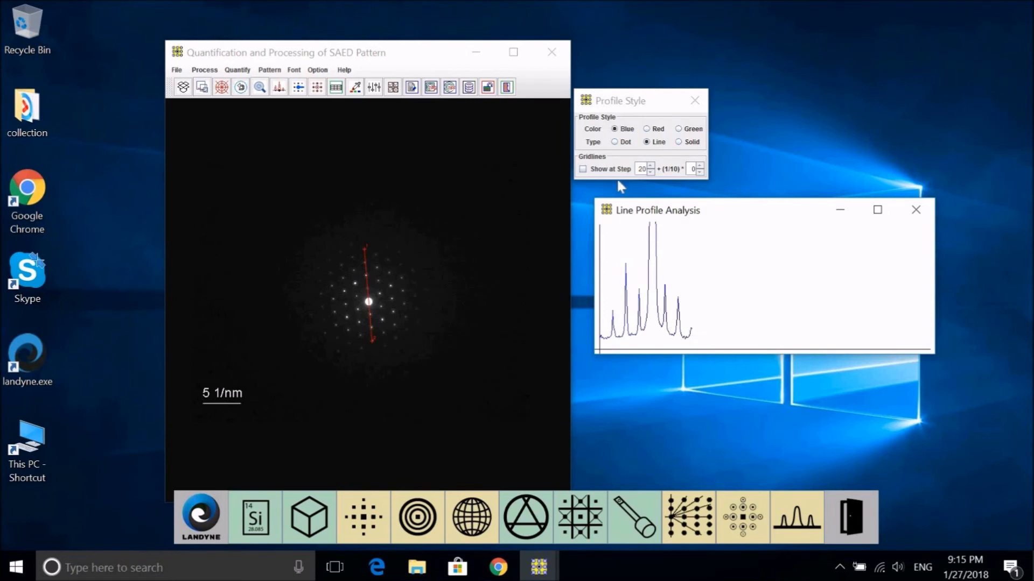
- Show gridlines on the line profile and set their step to 24 to match the peak spacing
click(582, 170)
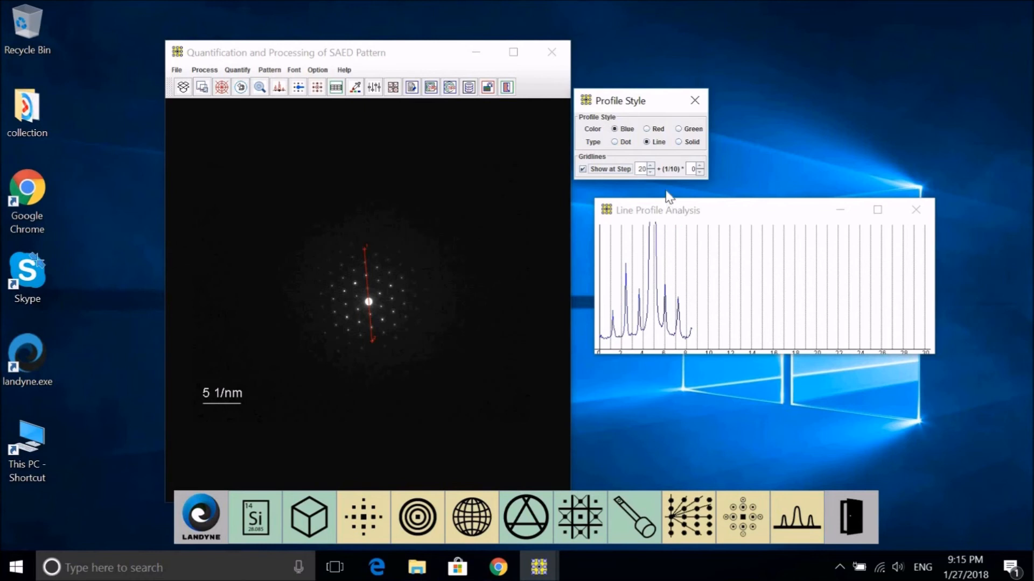
click(650, 165)
click(650, 165)
click(650, 165)
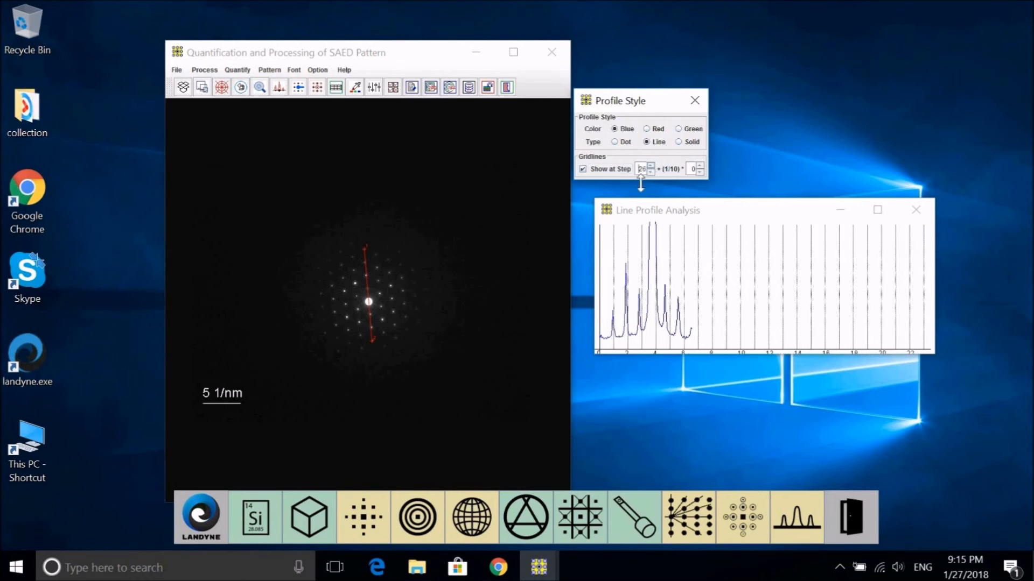
click(651, 171)
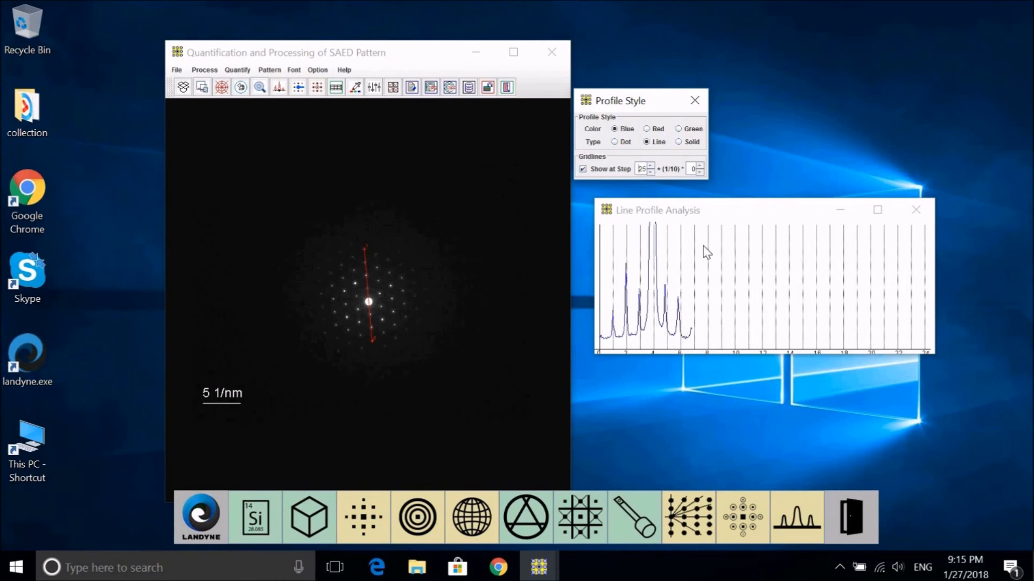
click(699, 172)
click(649, 172)
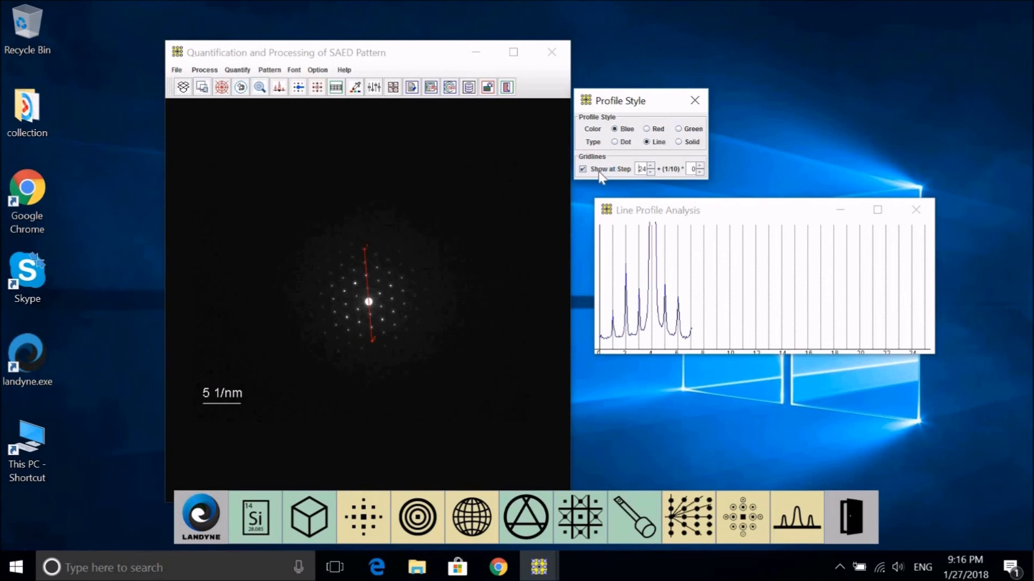
- Shift the profile curve so its peaks fall on the gridlines with the central peak at 10, and reduce its height to fit
click(699, 297)
drag(729, 286, 783, 287)
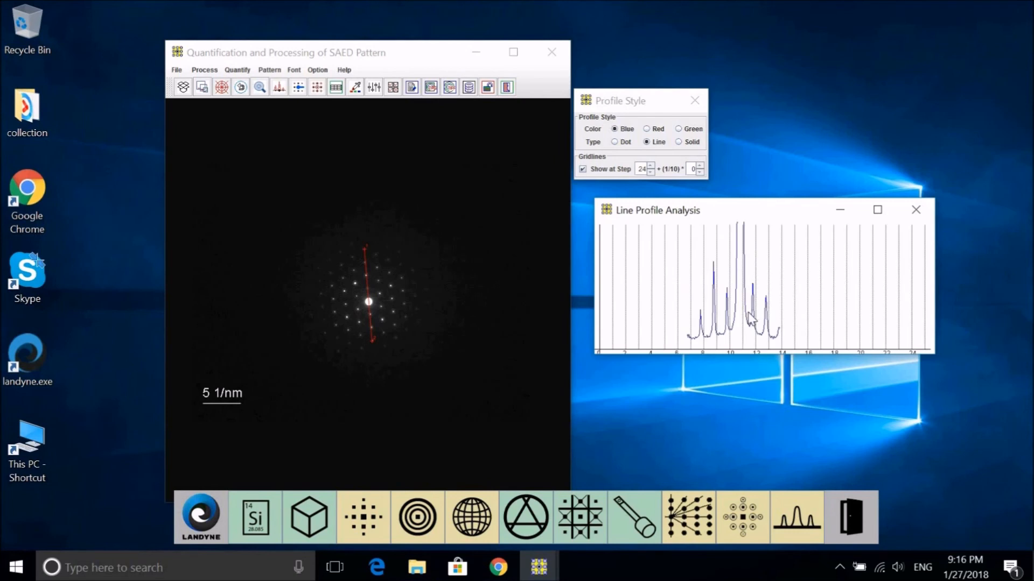
drag(762, 319, 751, 322)
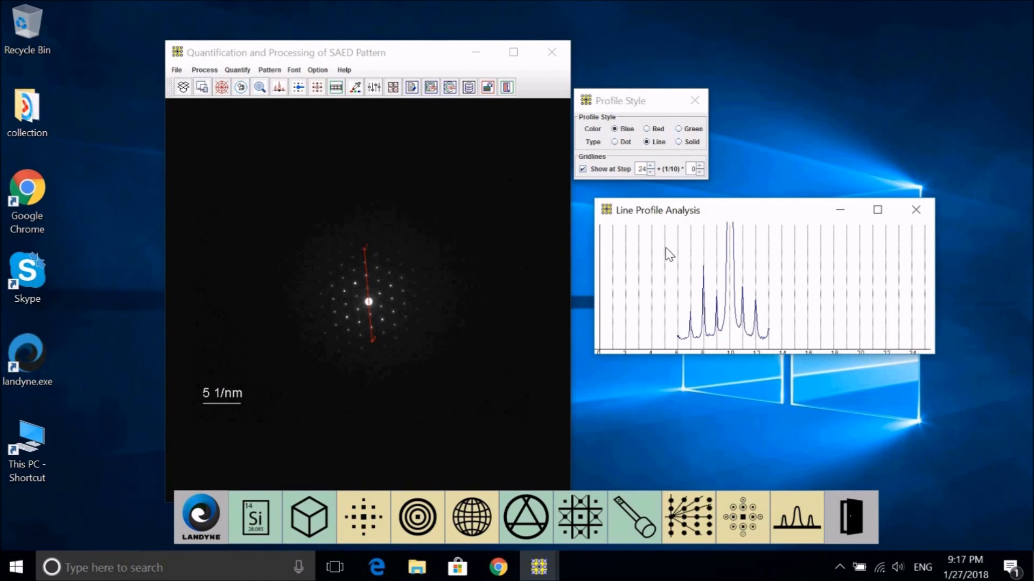
drag(666, 256, 667, 268)
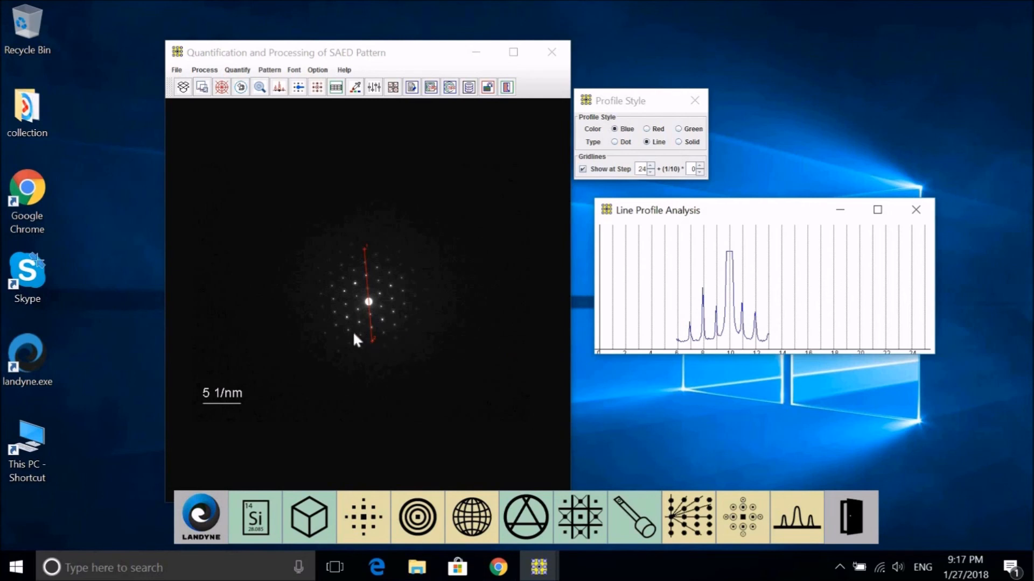
- Draw a new line profile through the central beam along the row sloping down from the upper-left reflections to the lower-right ones
click(333, 288)
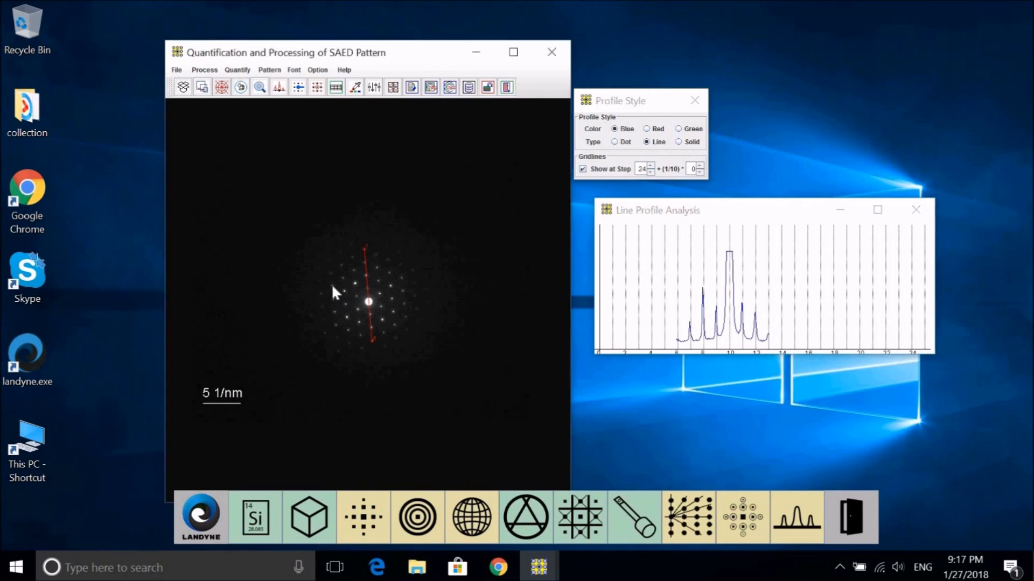
click(406, 318)
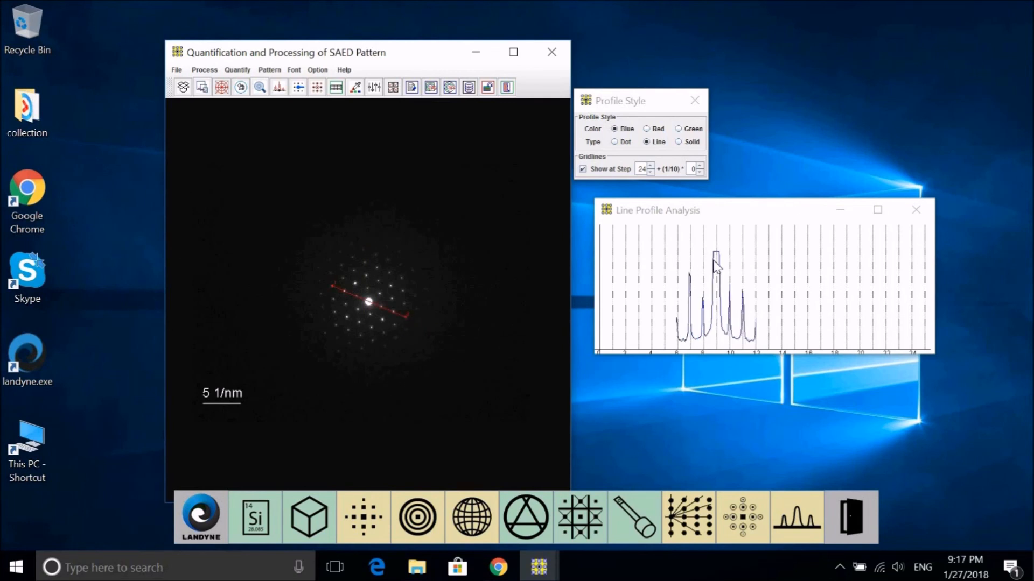